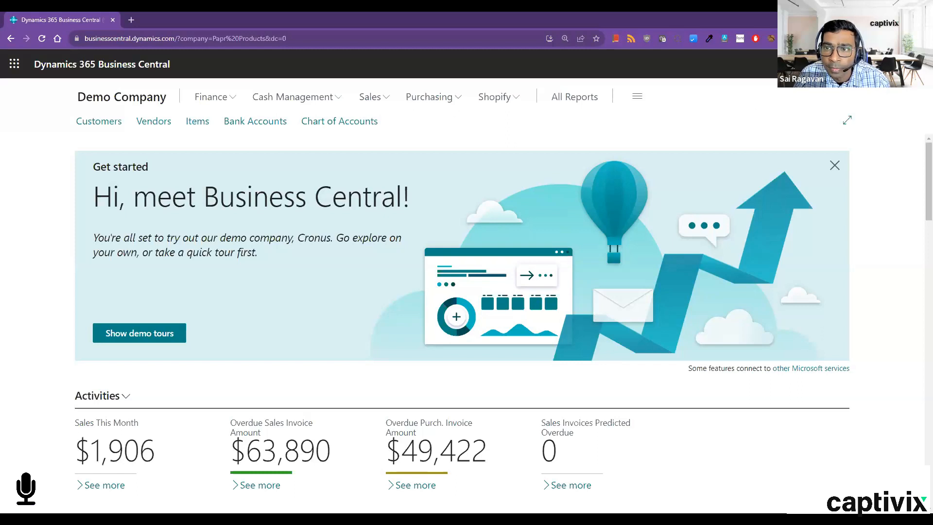
- Search for "sal order", bookmark the Sales Orders list page and open it
key(alt+q)
text(sal order)
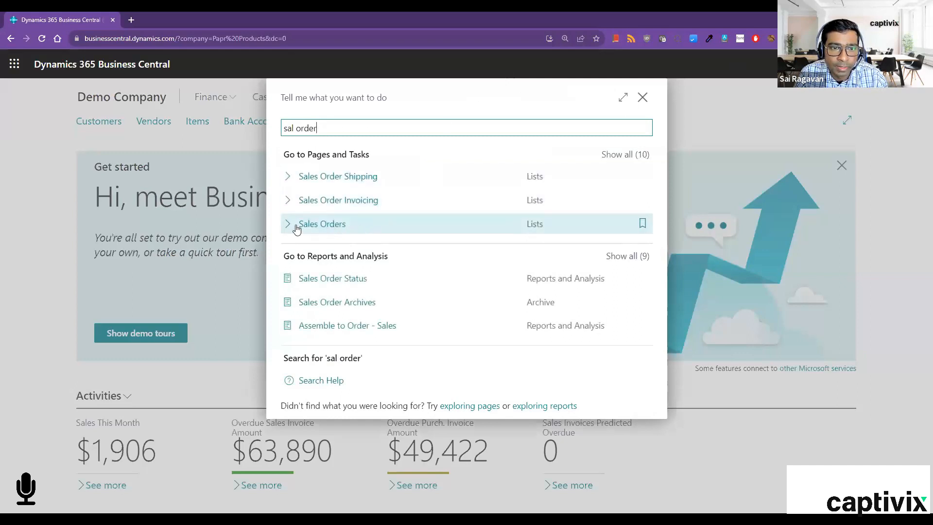
click(643, 225)
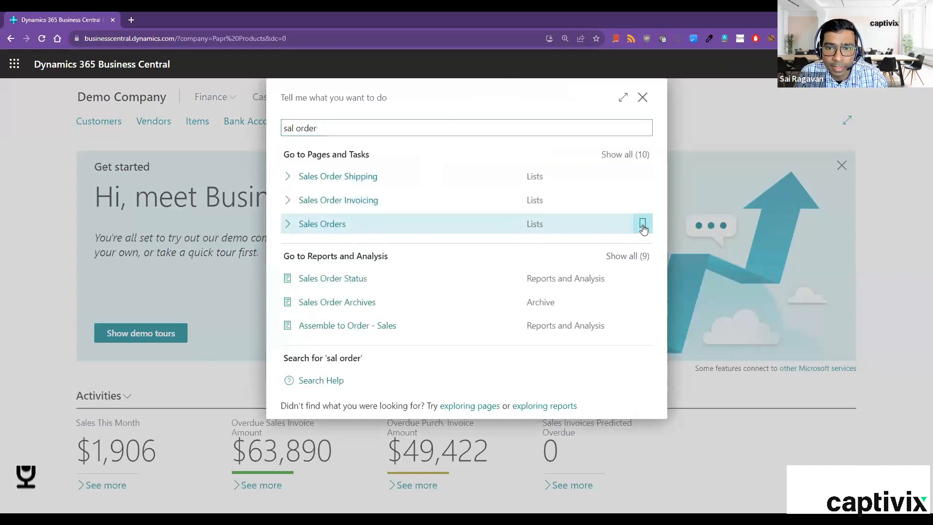
click(333, 231)
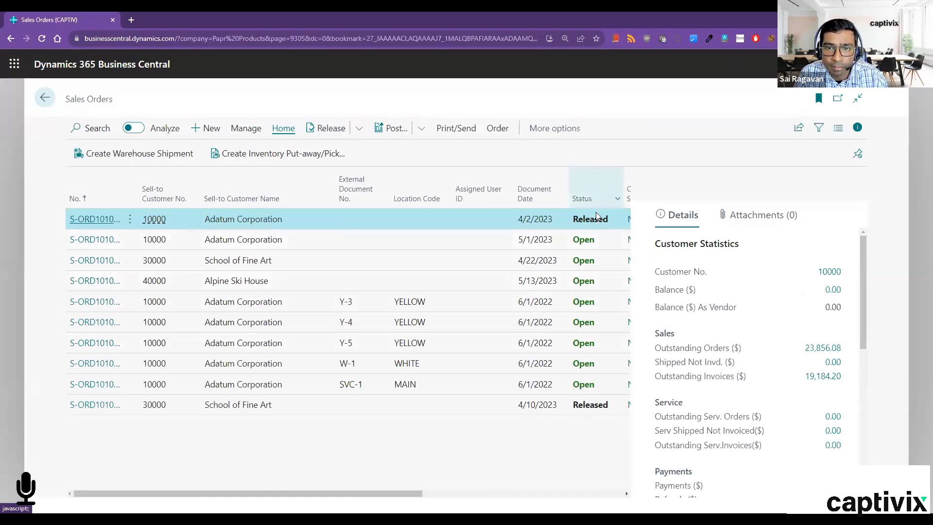
- Widen the No. column of the sales orders list enough to show the full order numbers
mouse_move(593, 202)
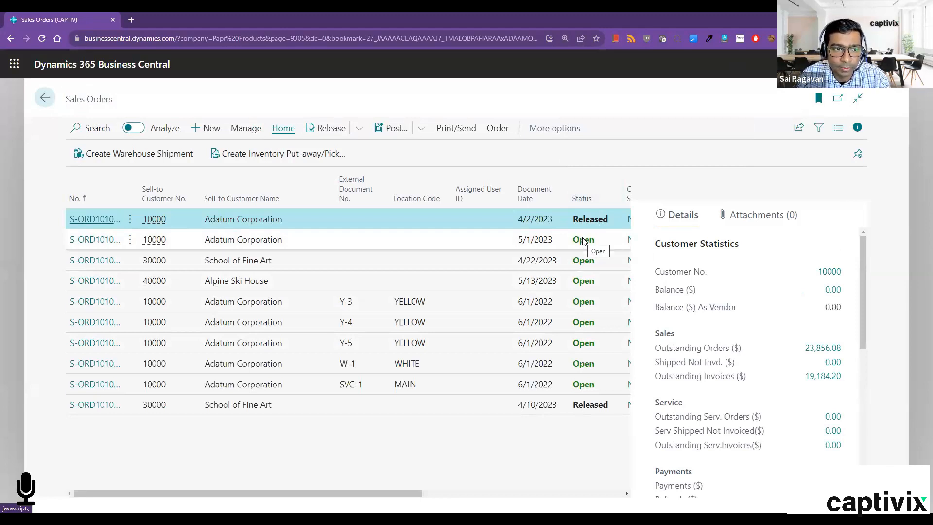
drag(139, 192, 190, 193)
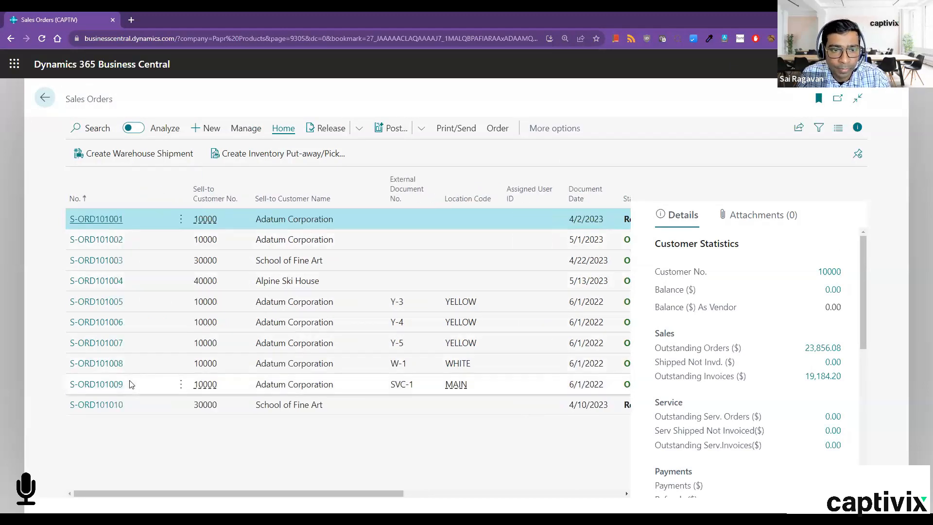
- Create a new sales order for the customer Adatum Corporation
click(214, 131)
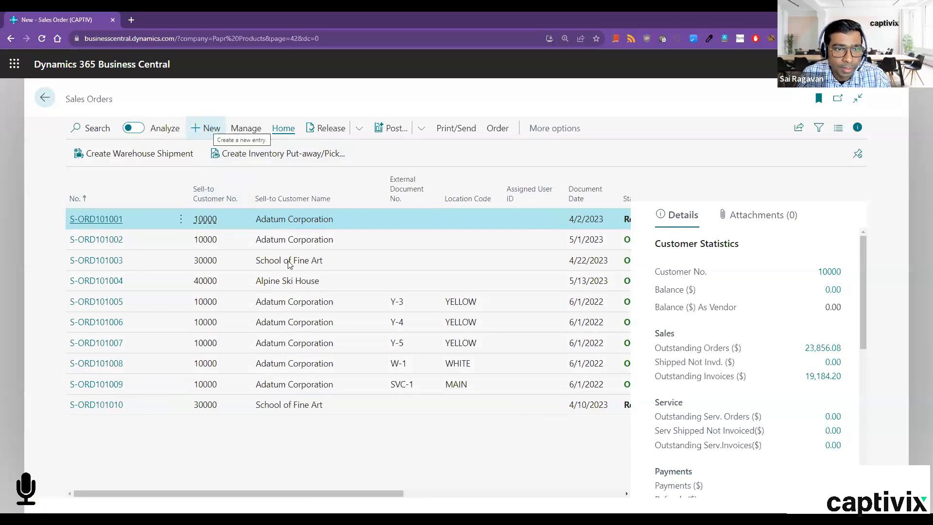
click(275, 288)
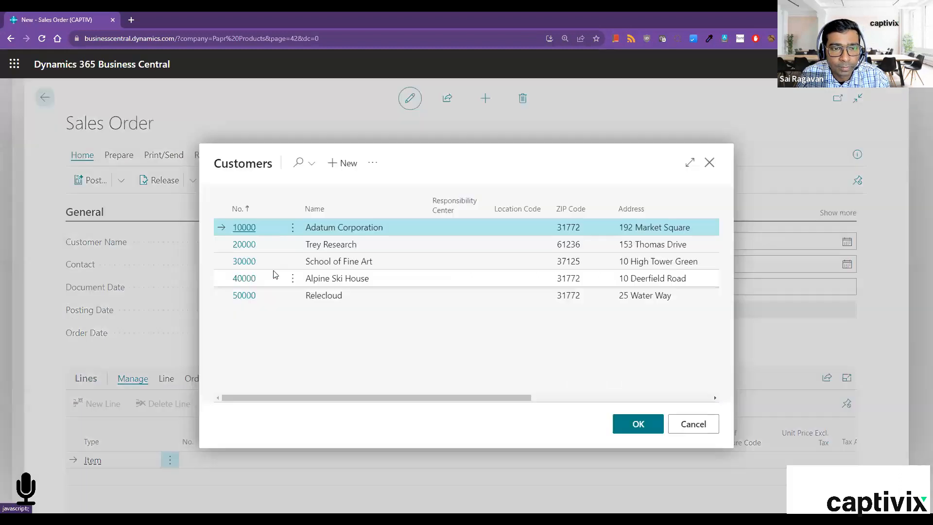
click(248, 228)
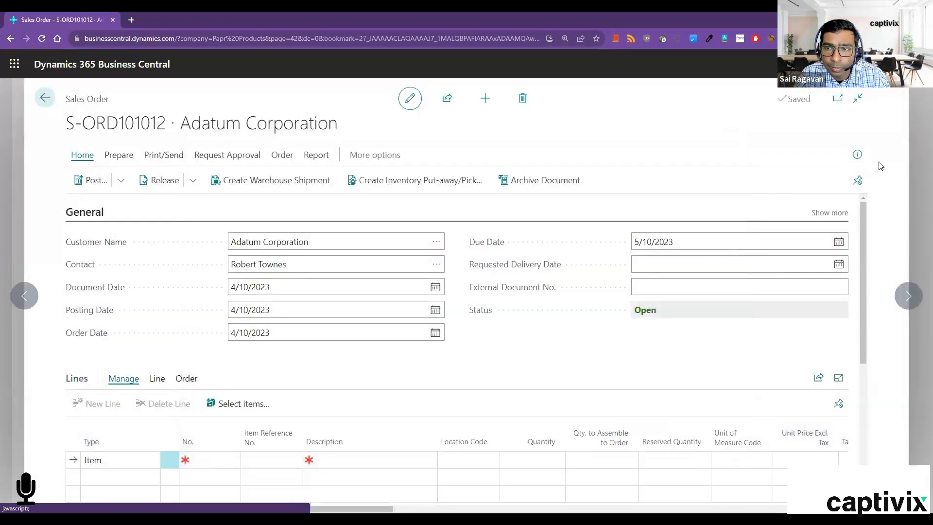
- Show the order's details pane and examine the customer's sales history, Customer Details and Sales Line Details
click(858, 155)
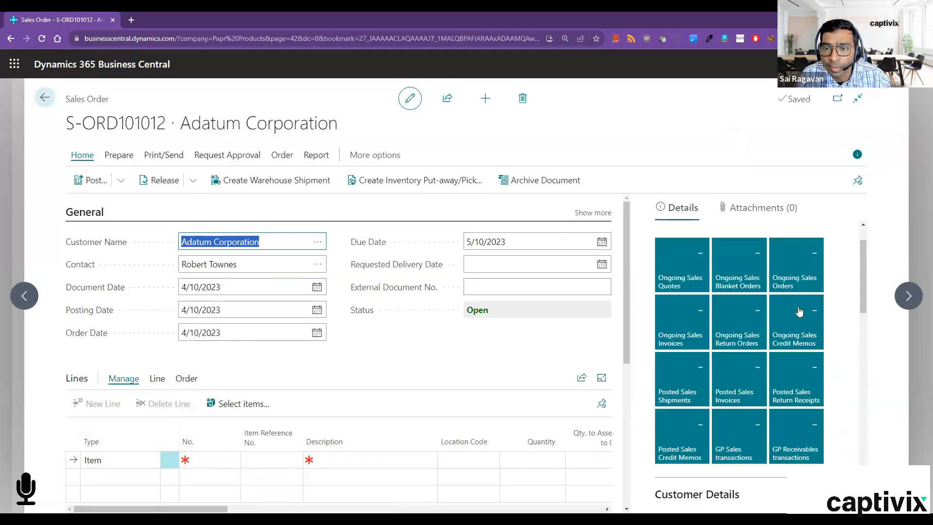
scroll(773, 331, down, 6)
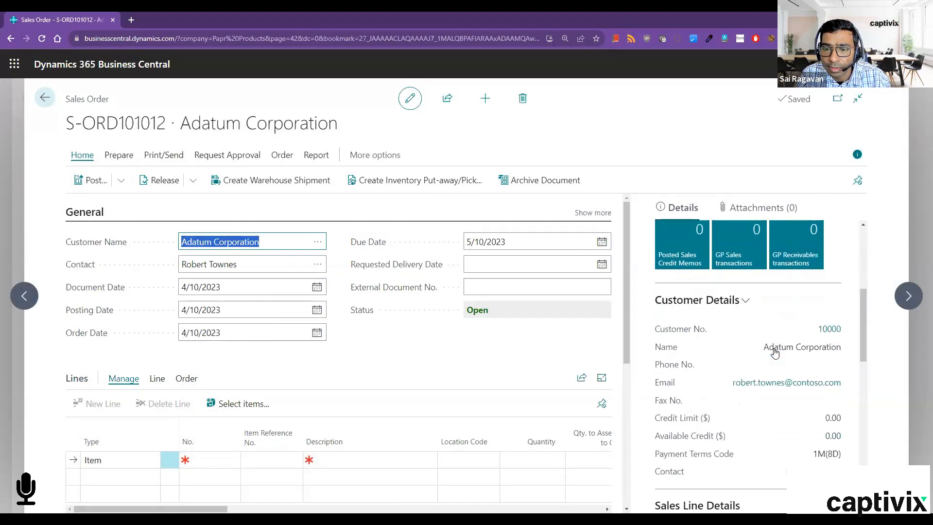
scroll(775, 351, down, 1)
scroll(775, 350, down, 2)
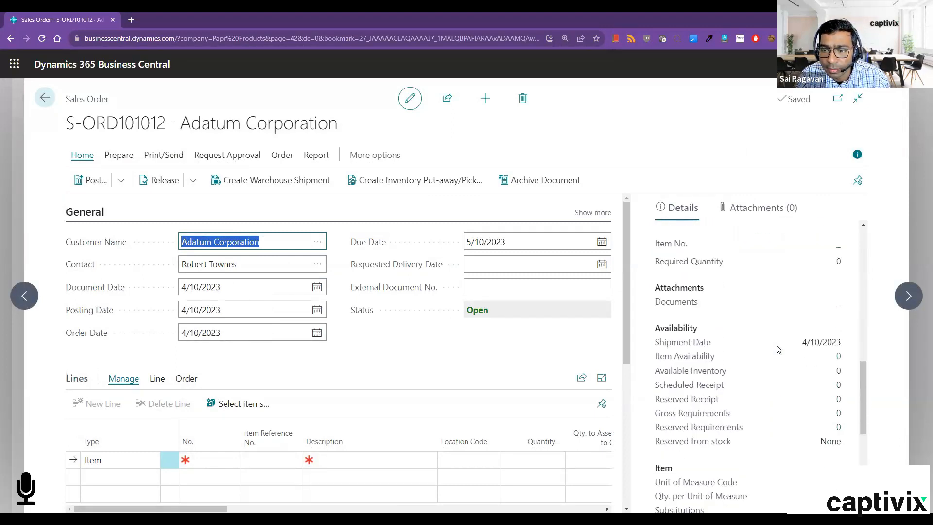
scroll(759, 369, up, 10)
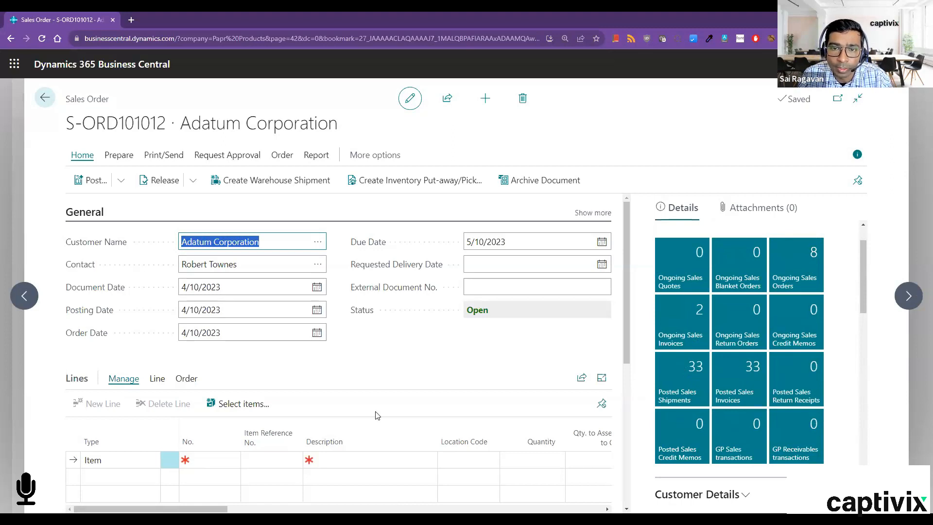
scroll(378, 414, down, 1)
scroll(764, 403, down, 5)
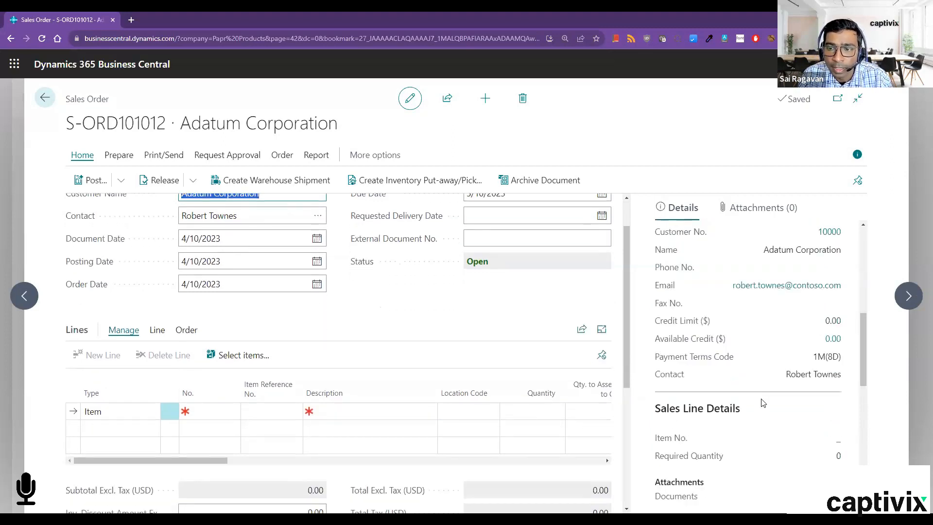
scroll(763, 403, down, 8)
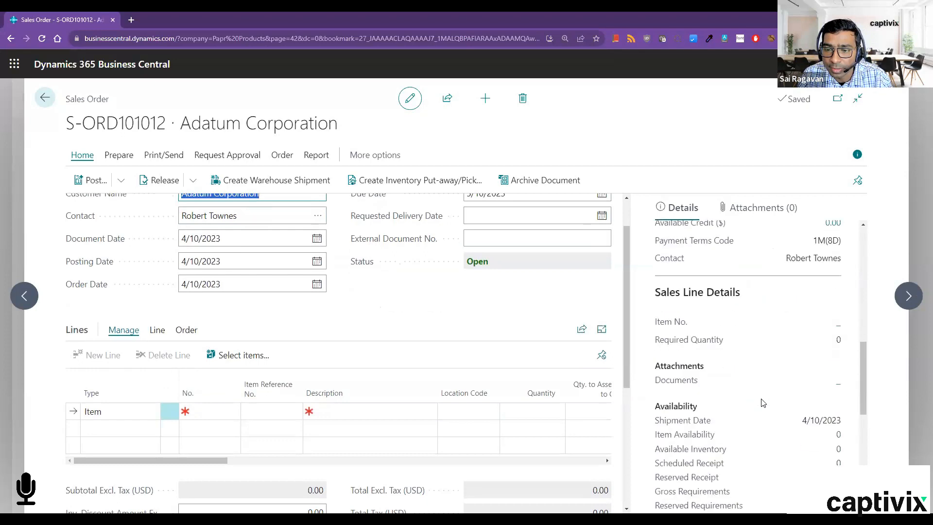
scroll(763, 403, down, 3)
scroll(763, 403, up, 6)
scroll(763, 403, up, 3)
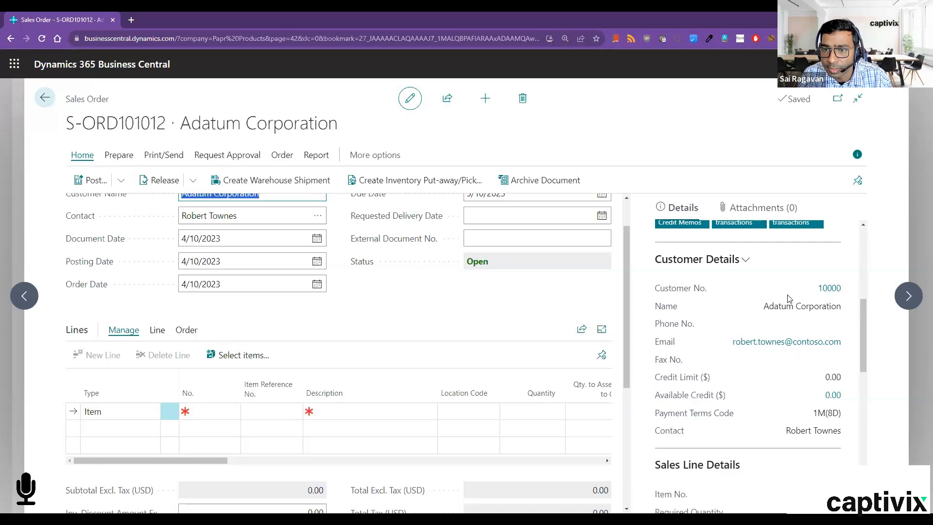
click(751, 266)
click(773, 284)
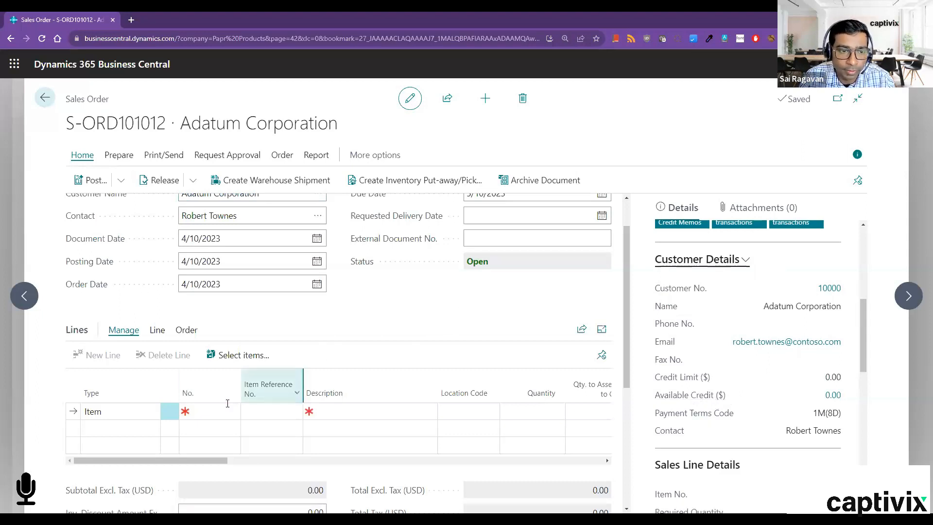
- Enter item 1900-S, PARIS Guest Chair, black, on the first order line
click(208, 418)
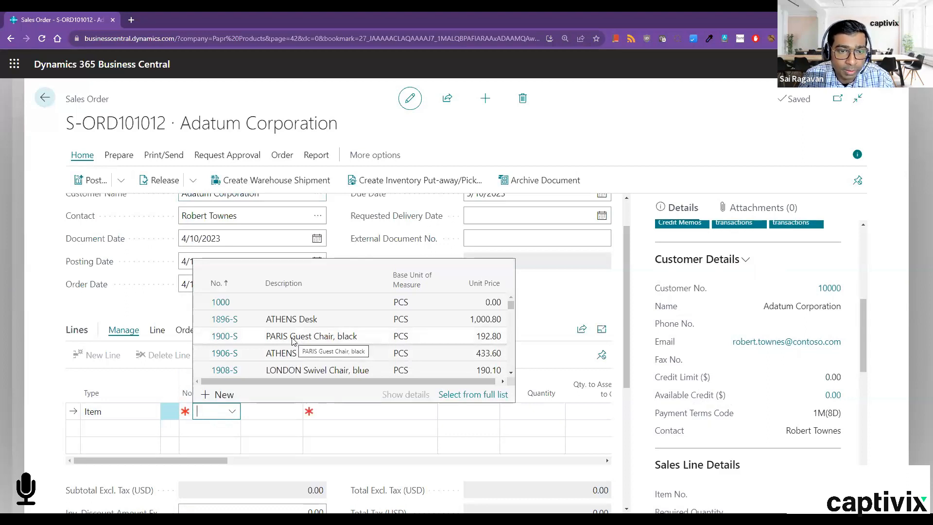
click(293, 337)
click(291, 336)
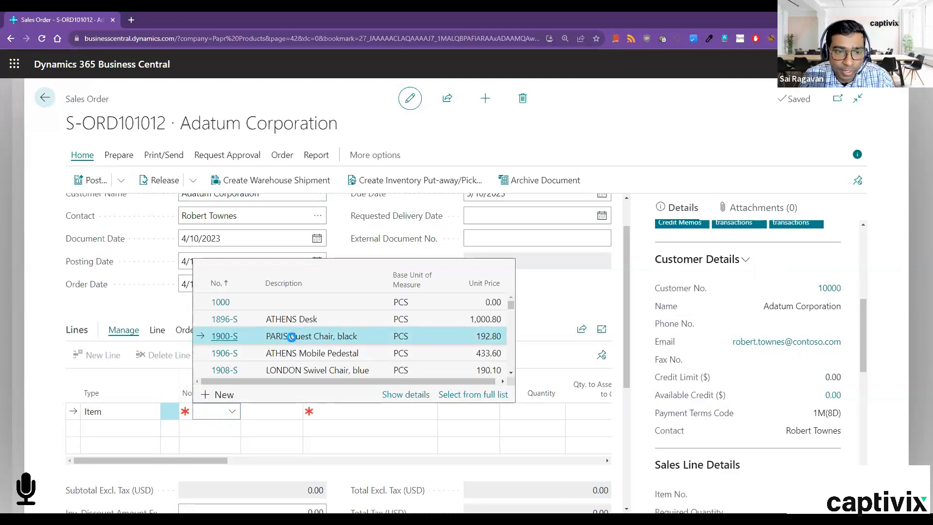
click(236, 413)
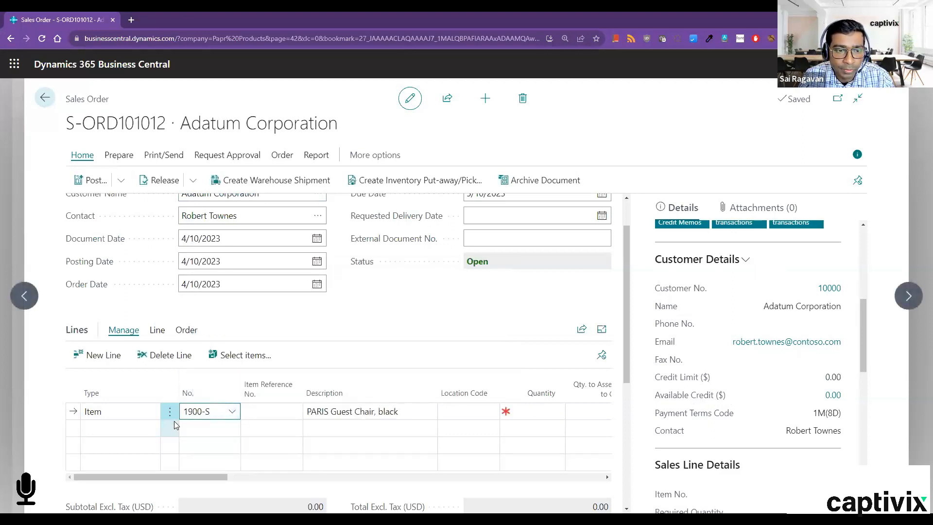
- Set the location code of the guest chair line to MAIN
drag(198, 476, 248, 485)
click(232, 416)
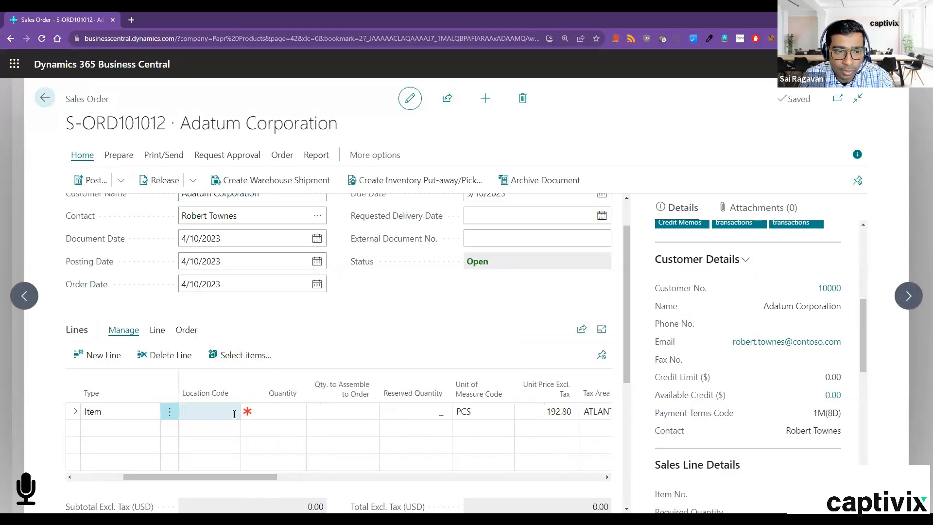
click(233, 413)
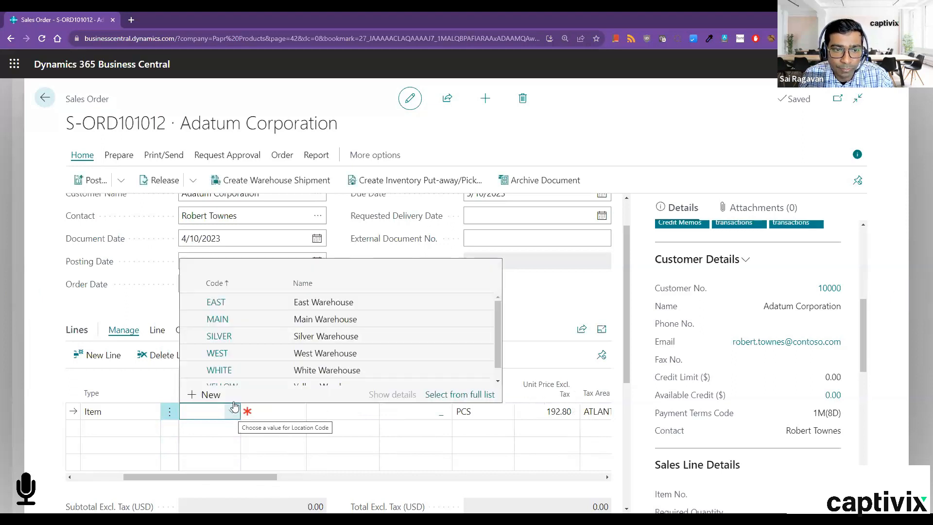
click(216, 320)
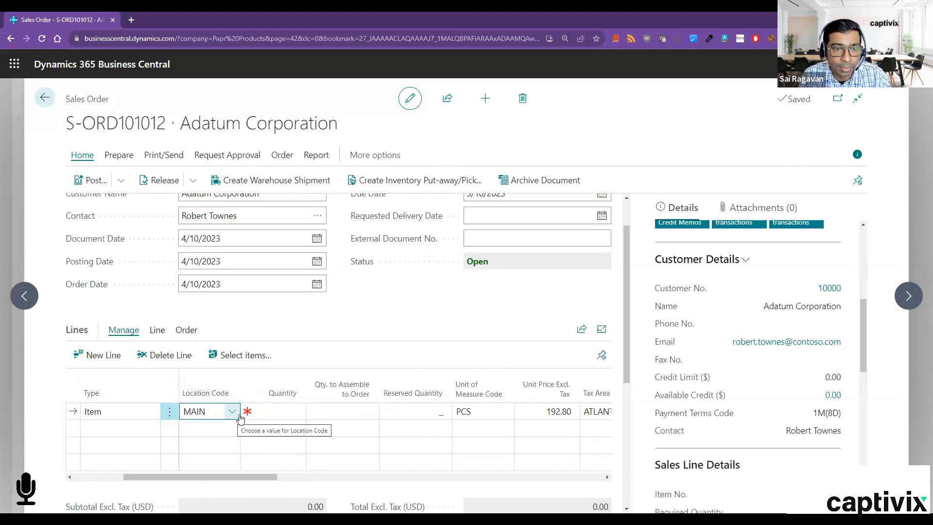
- Set the quantity of the guest chair line to 15
click(269, 409)
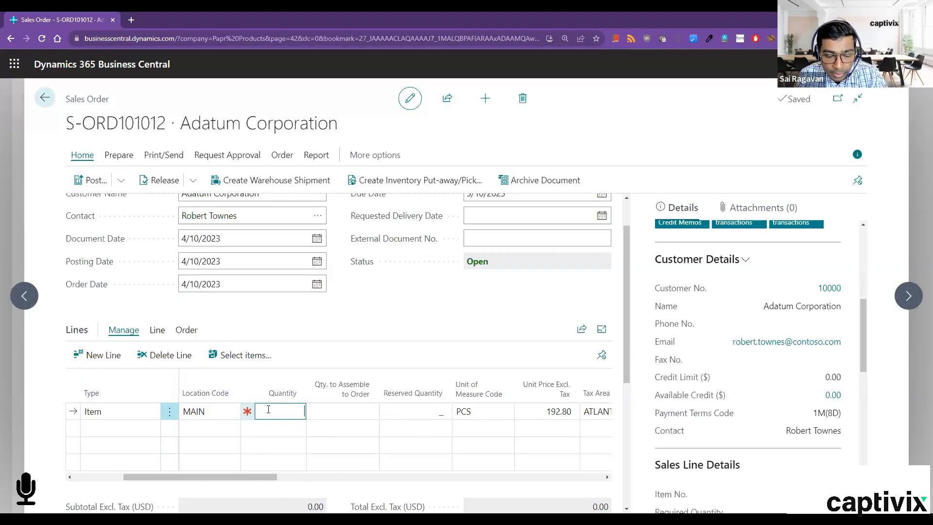
text(15)
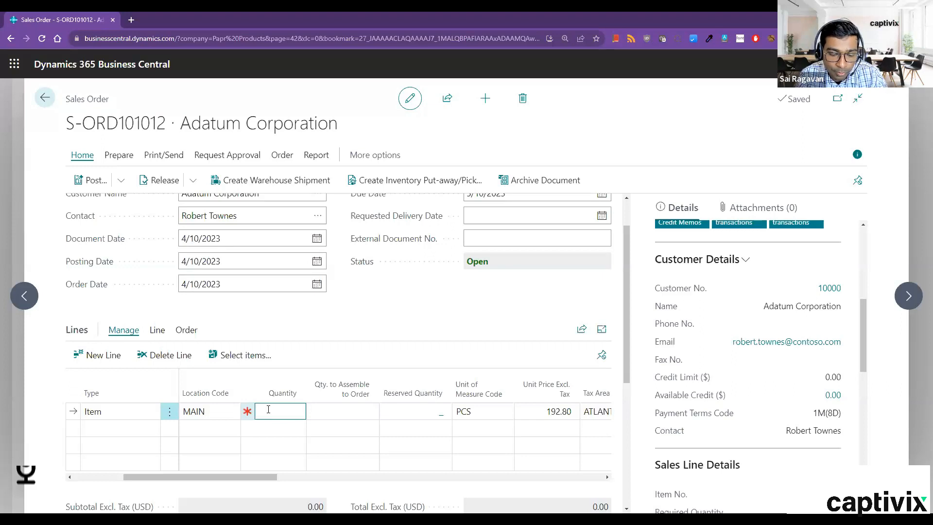
key(Tab)
key(Tab)
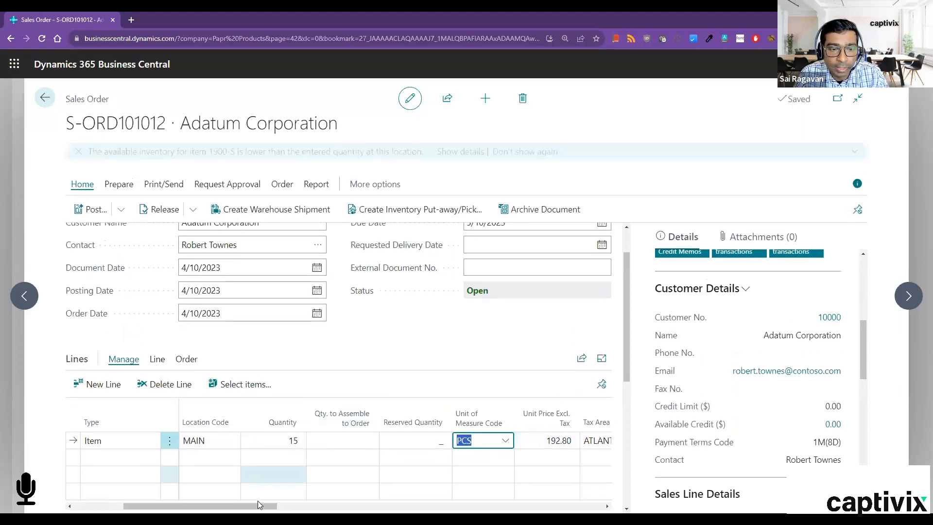
- Review the line's amounts and planned shipment dates, and look over the order's related-record and printing actions
drag(261, 507, 401, 508)
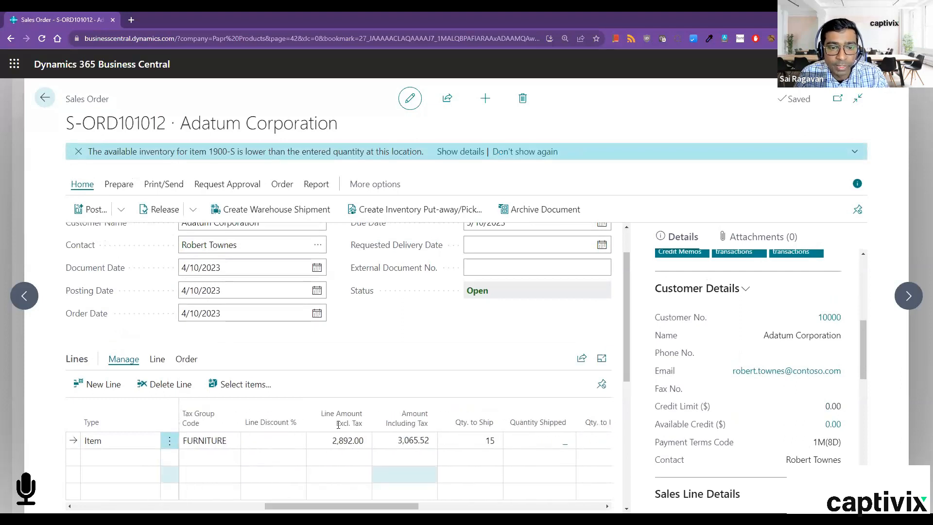
click(337, 442)
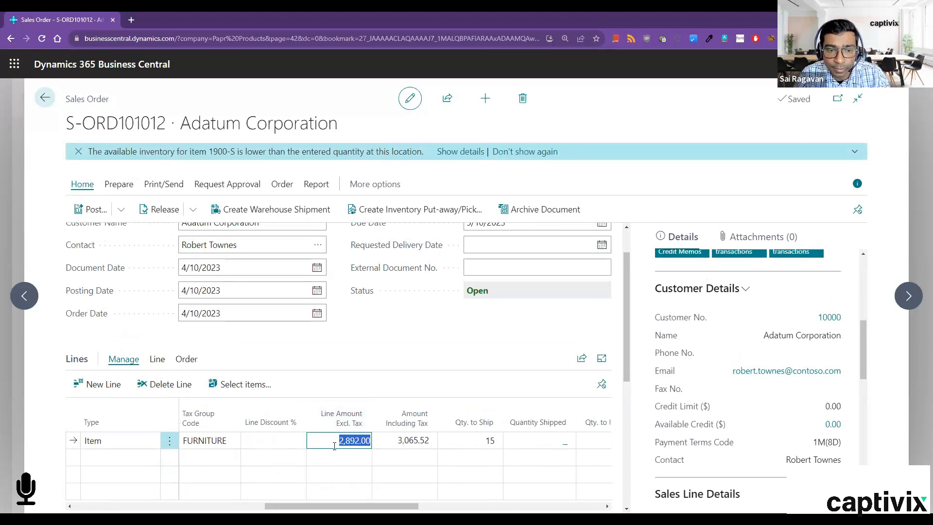
drag(331, 505, 500, 506)
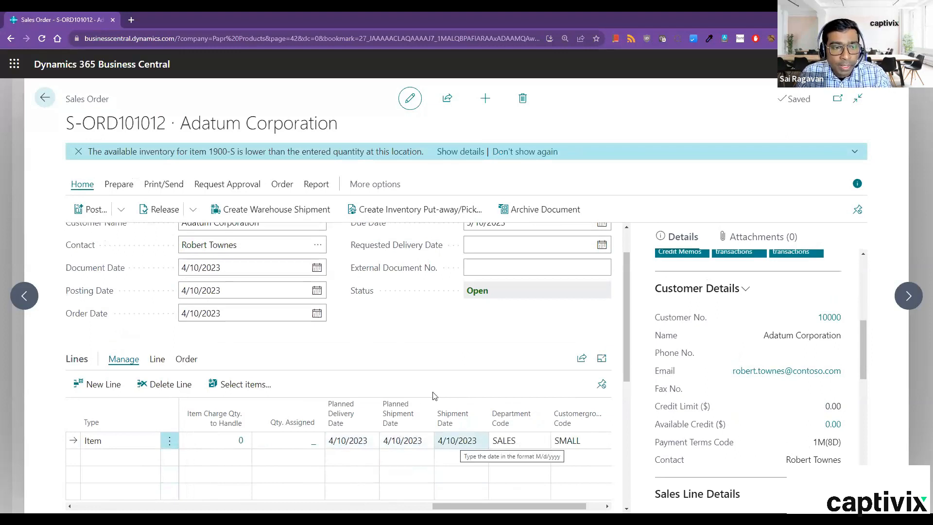
scroll(436, 367, up, 1)
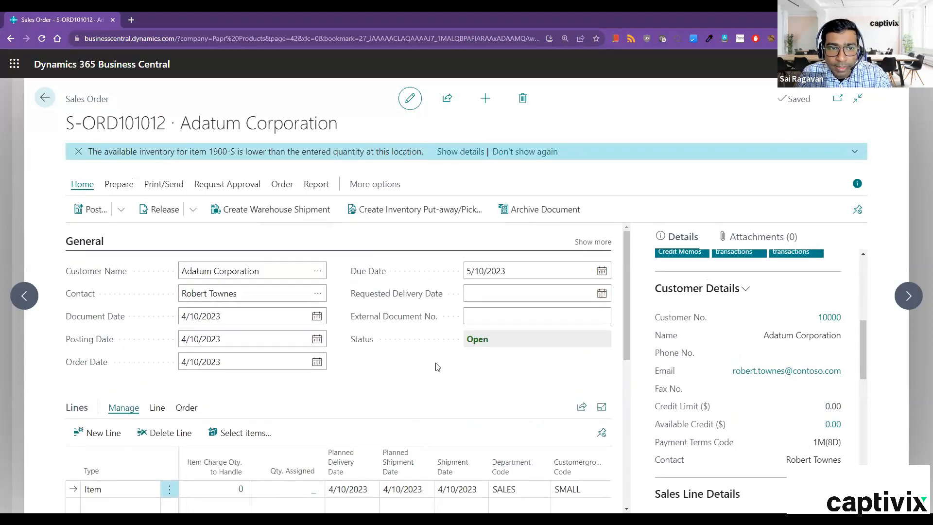
click(283, 185)
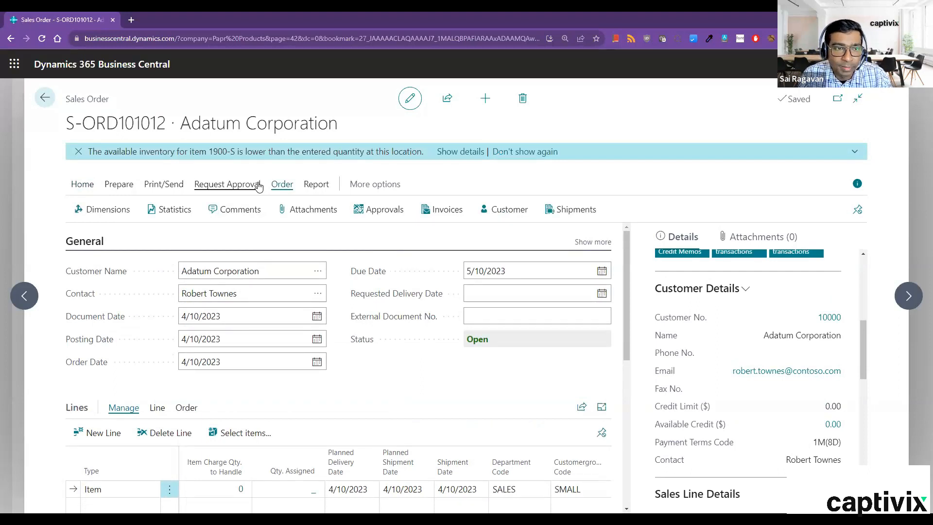
click(155, 188)
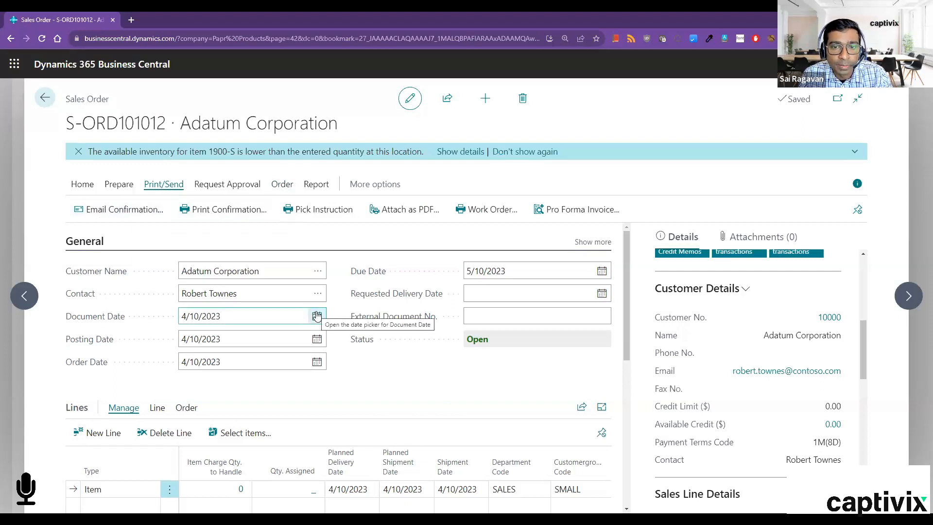
- Release the Adatum Corporation sales order
click(82, 185)
click(145, 211)
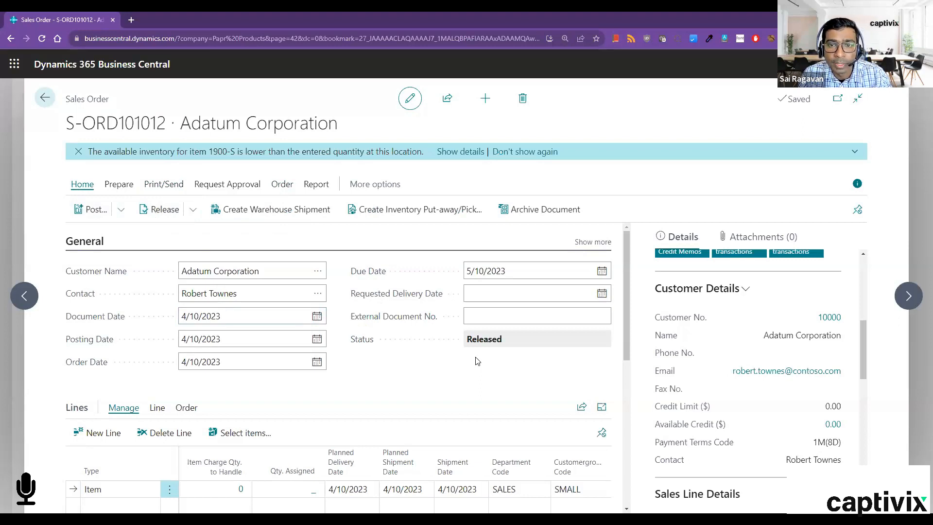
- Return to the sales orders list and reopen the new Adatum Corporation order to view its lines
key(Escape)
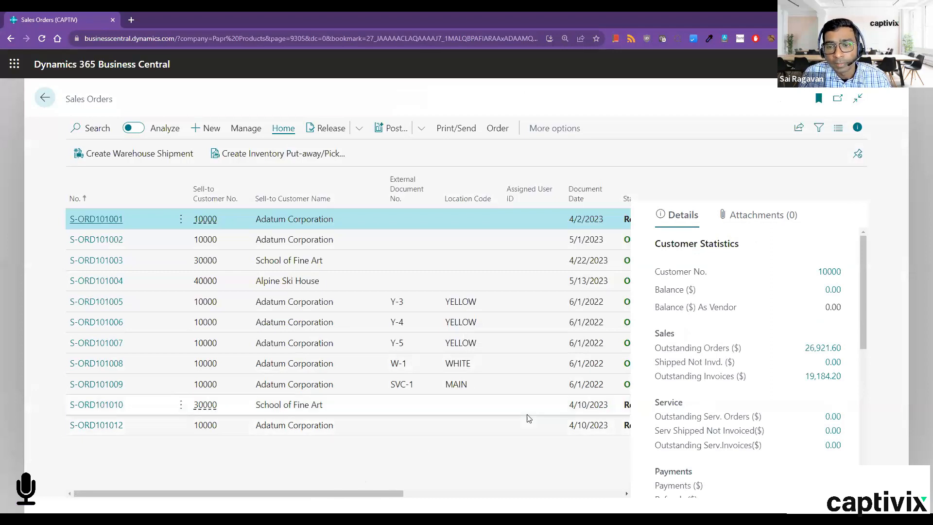
click(94, 428)
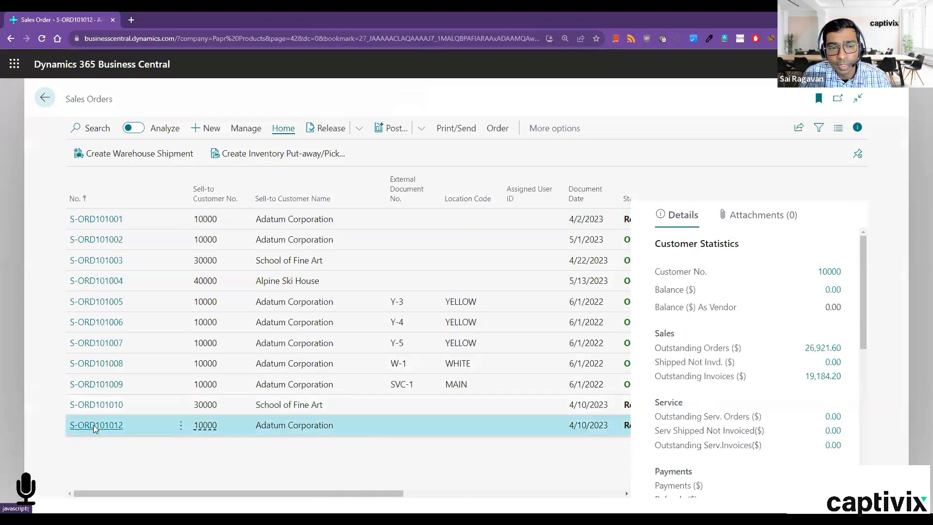
scroll(501, 425, down, 1)
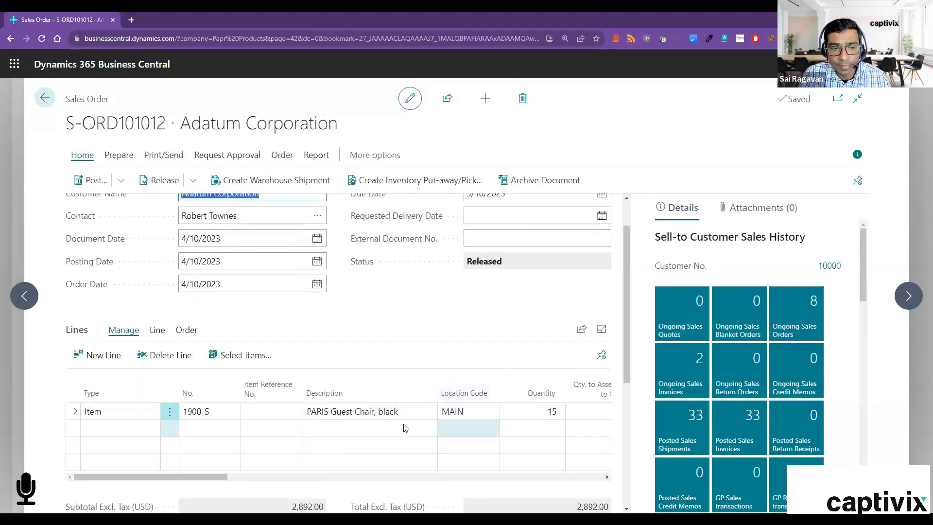
- Select the PARIS Guest Chair line on the sales order and review its availability in the sales line details
click(216, 413)
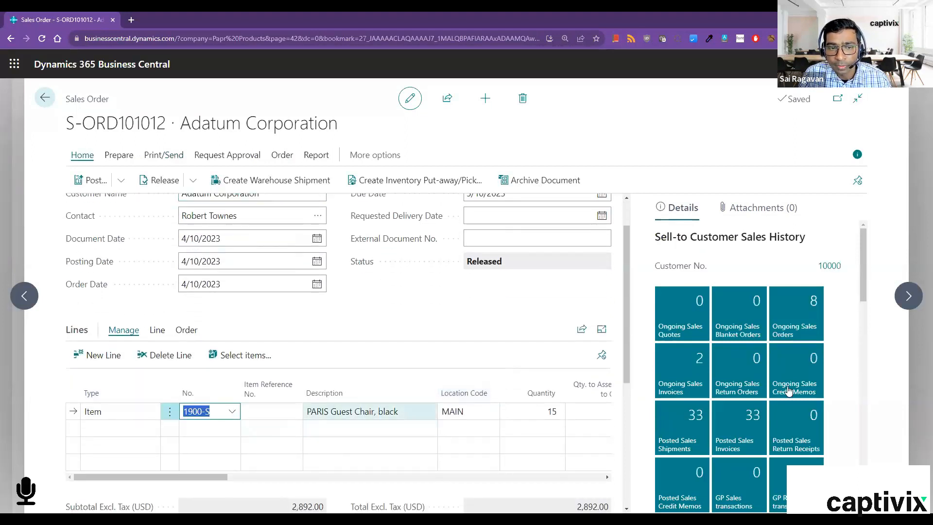
scroll(790, 389, down, 3)
scroll(790, 389, down, 5)
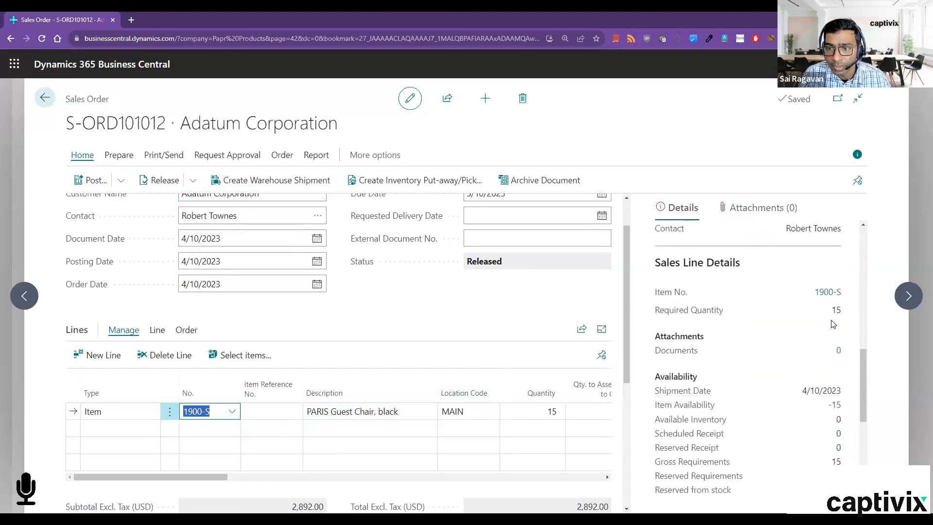
scroll(834, 332, down, 1)
scroll(834, 332, down, 1)
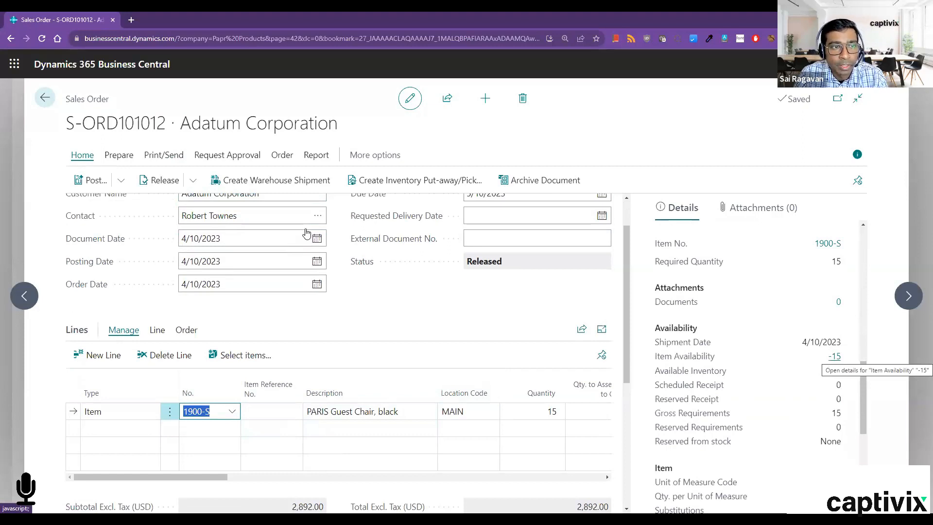
- Leave the sales order, open the Items list from the home page and select the black PARIS Guest Chair
click(45, 98)
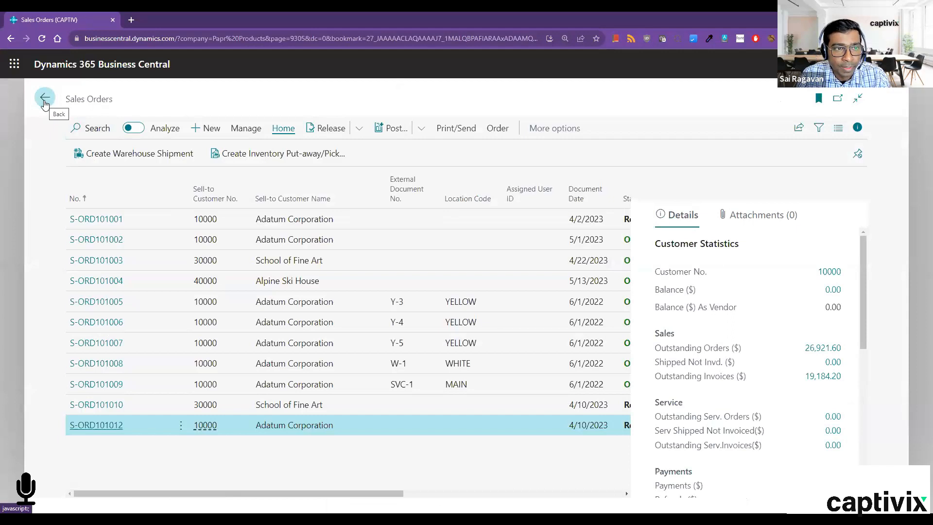
click(44, 100)
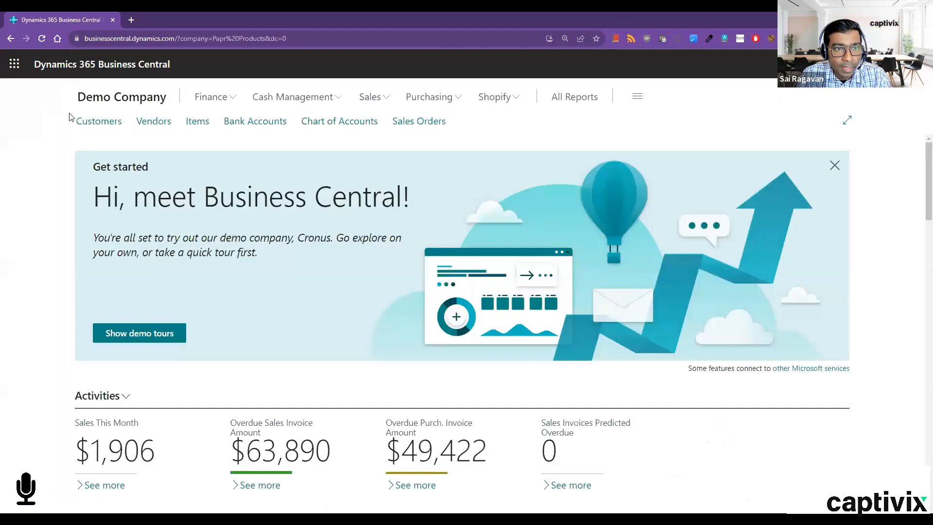
click(198, 122)
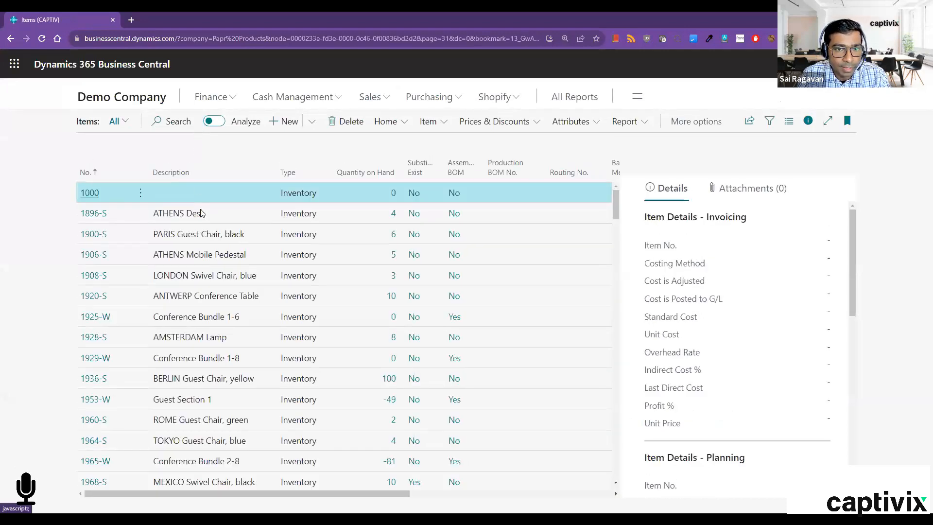
click(213, 245)
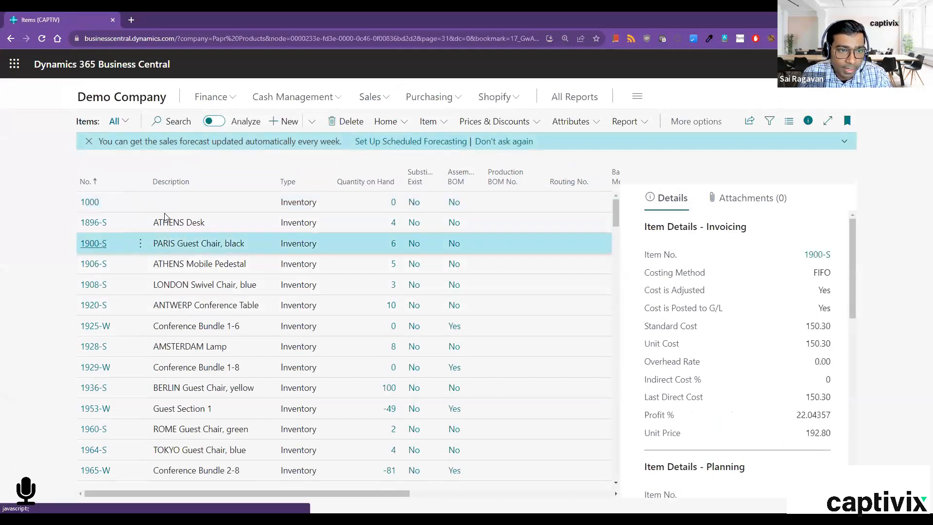
- View the item ledger entries behind the PARIS Guest Chair's quantity on hand, and return to the Items list
scroll(164, 233, down, 10)
scroll(164, 262, up, 10)
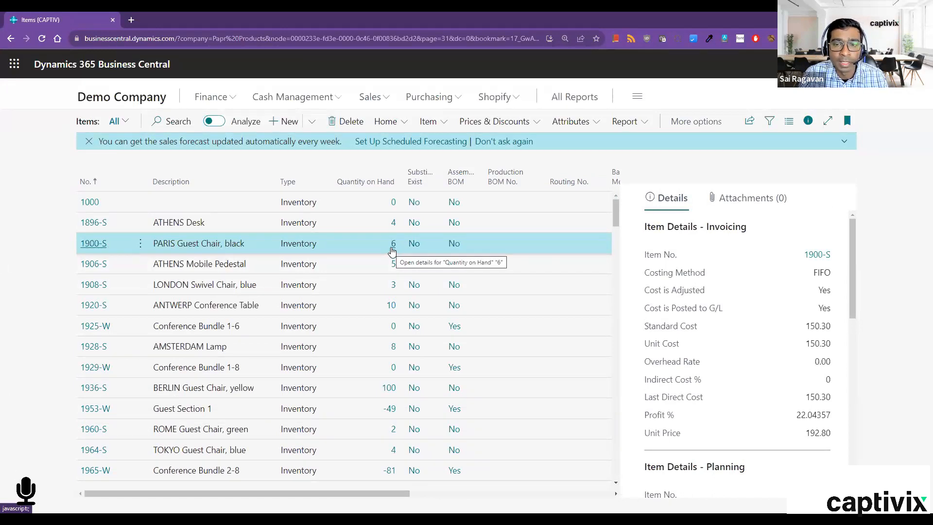
click(397, 246)
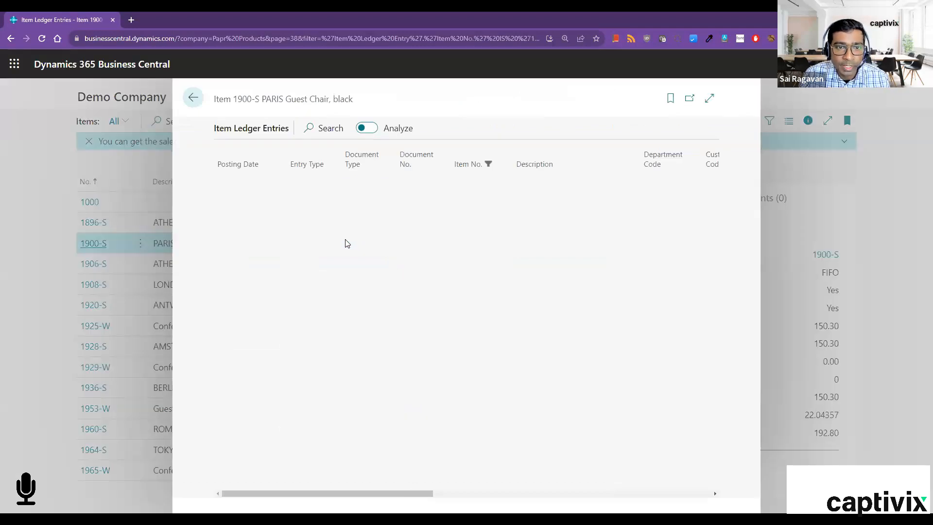
click(193, 98)
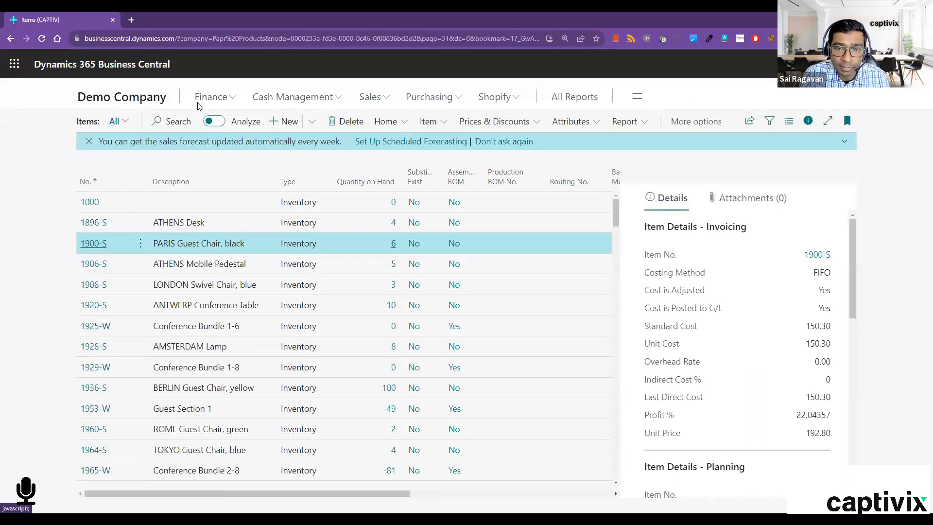
click(386, 122)
click(427, 124)
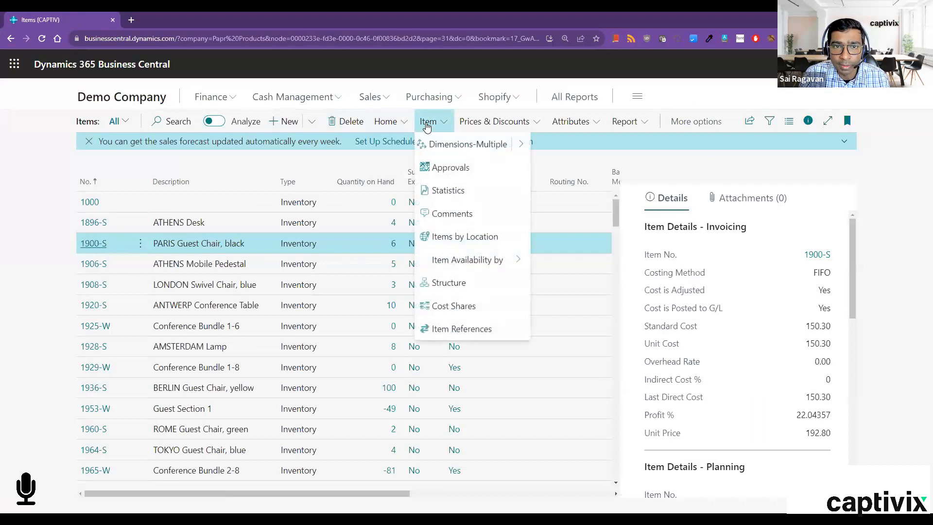
click(480, 124)
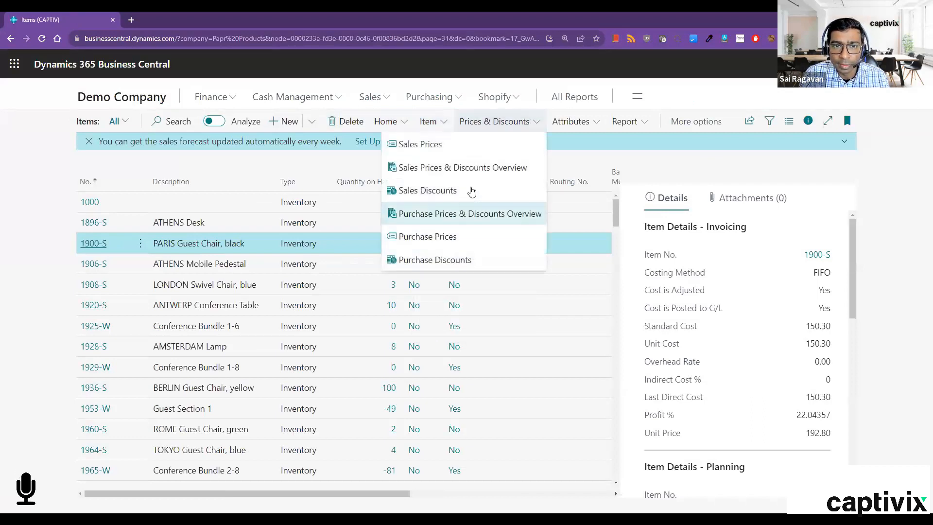
click(580, 122)
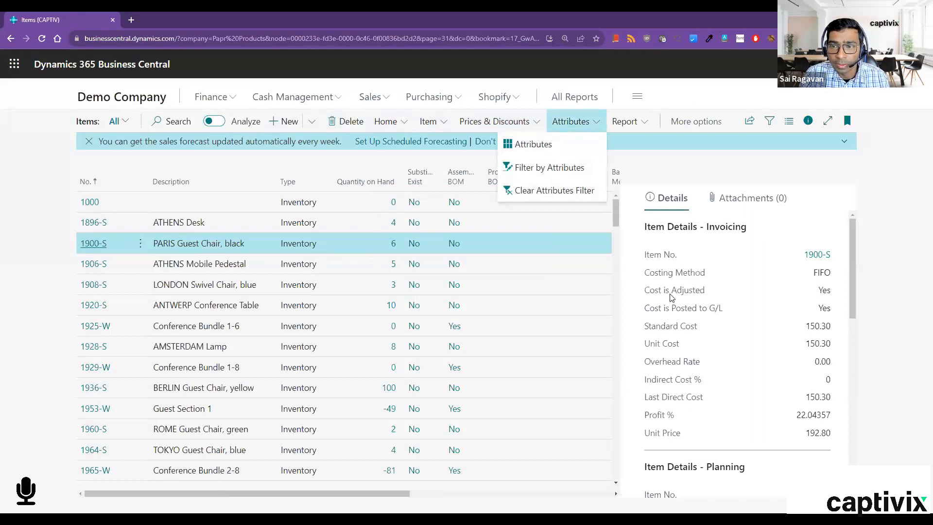
- Review the PARIS Guest Chair's planning details, including its reordering policy and reorder point, and return to the home page
scroll(766, 244, down, 10)
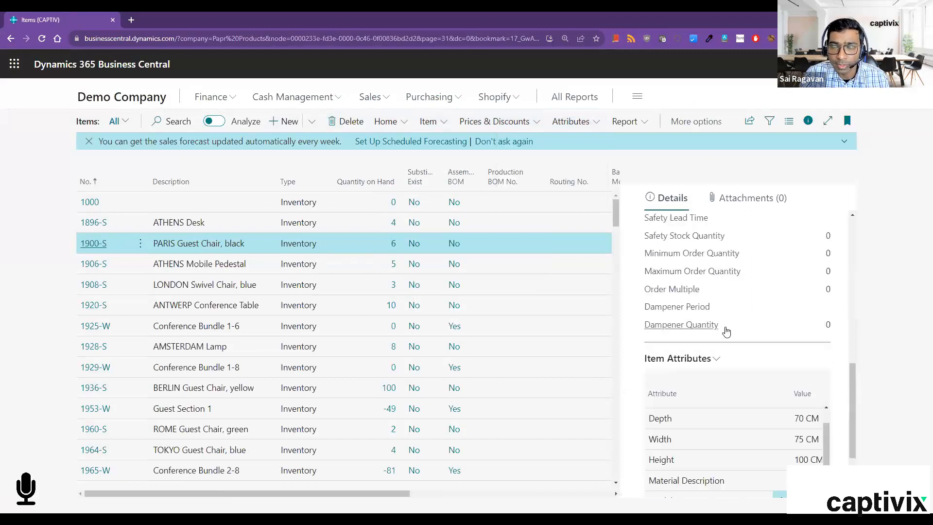
scroll(726, 332, up, 2)
scroll(727, 330, up, 4)
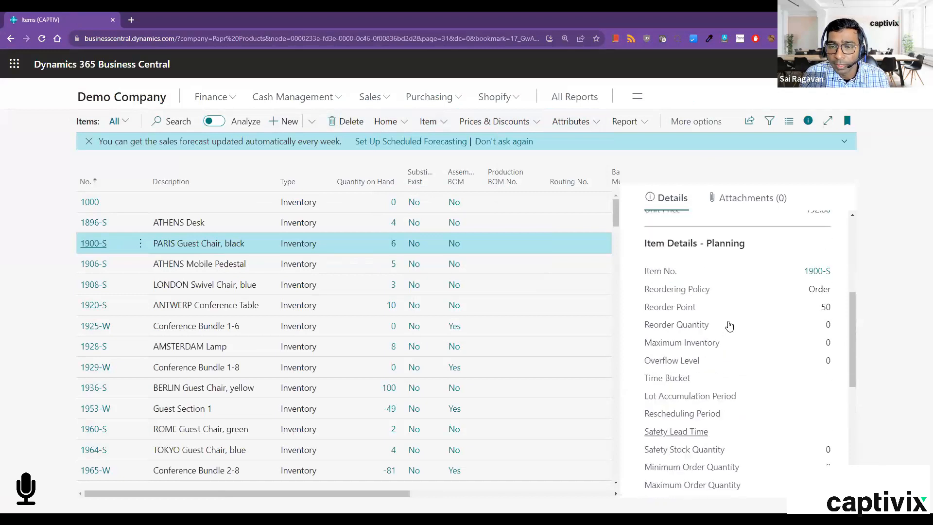
scroll(729, 326, down, 2)
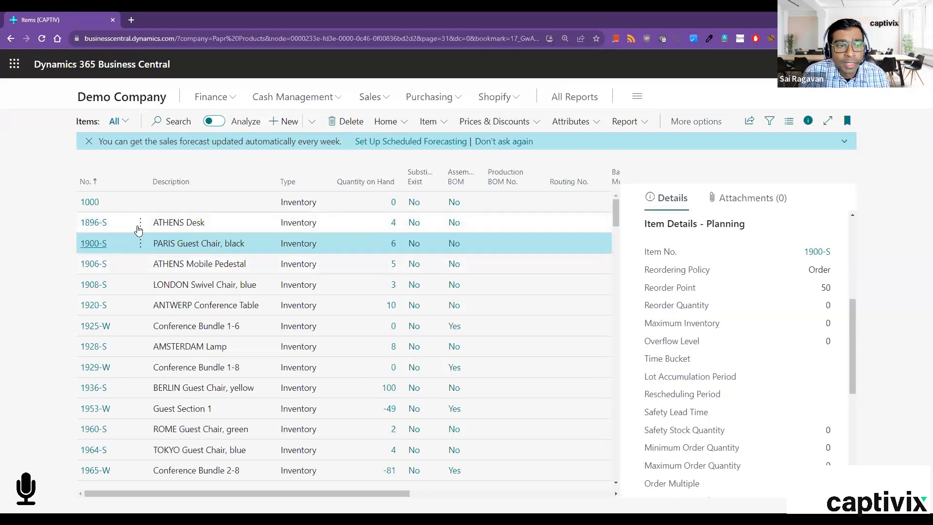
click(140, 102)
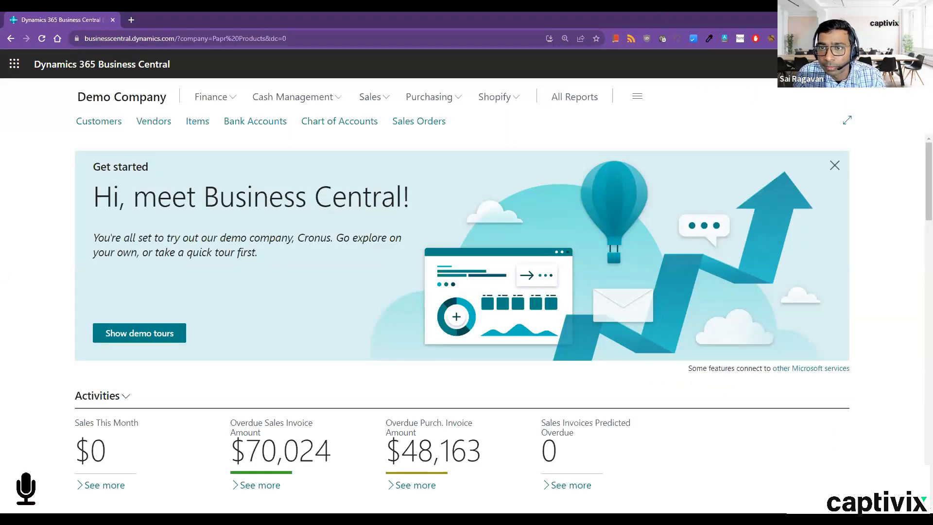
- Search for "req work" and open the Requisition Worksheets page
key(alt+q)
text(re)
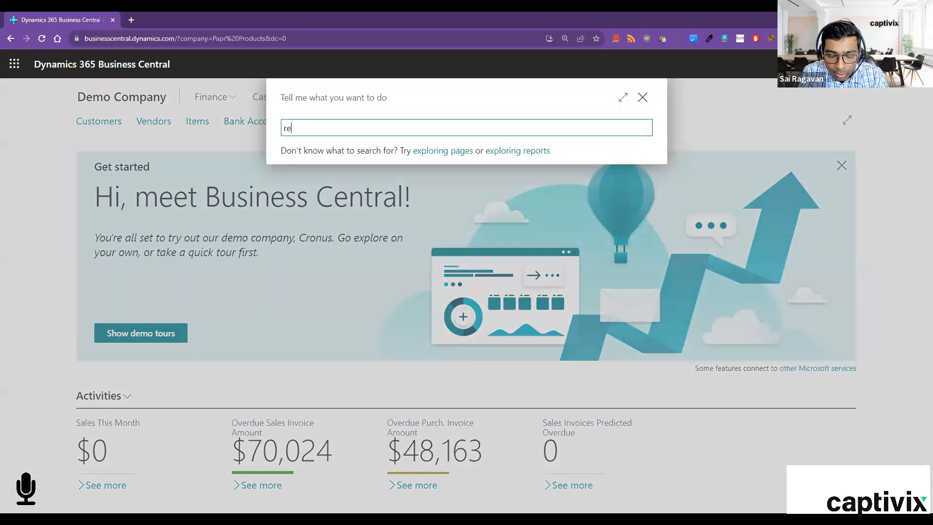
text(q )
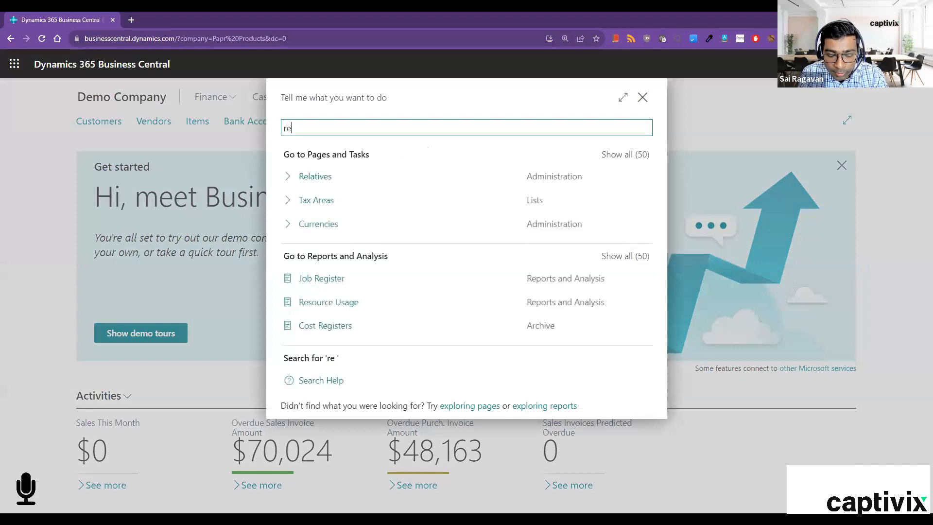
text(work)
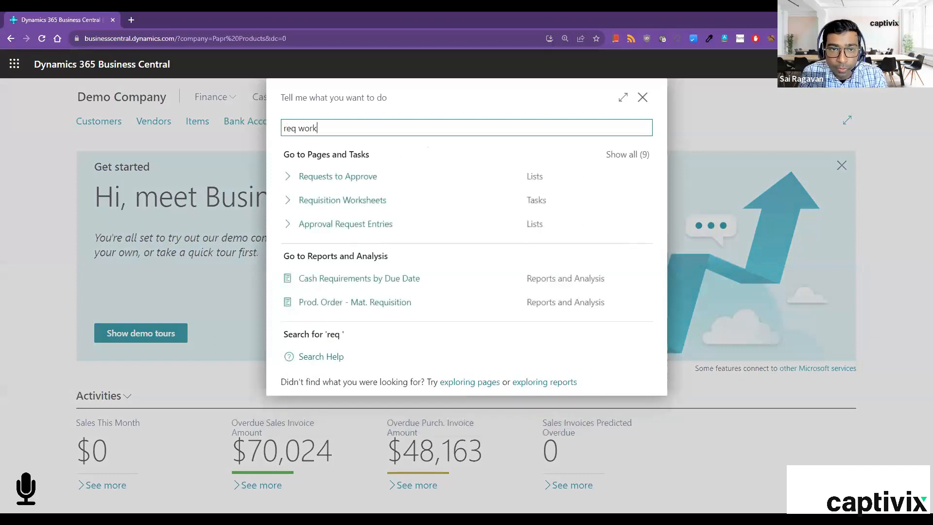
click(360, 179)
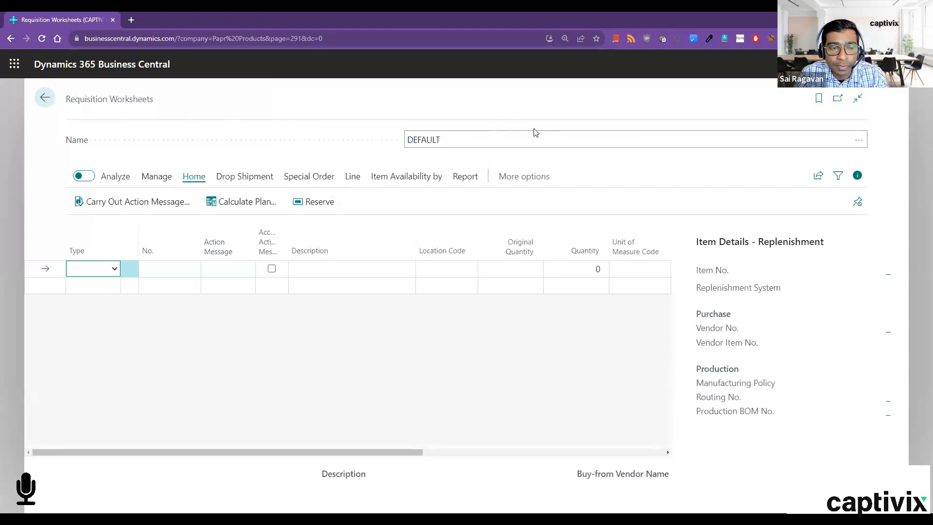
- Calculate the requisition worksheet plan for 11/1/2023 to 11/30/2023 without any item or location filter
click(258, 203)
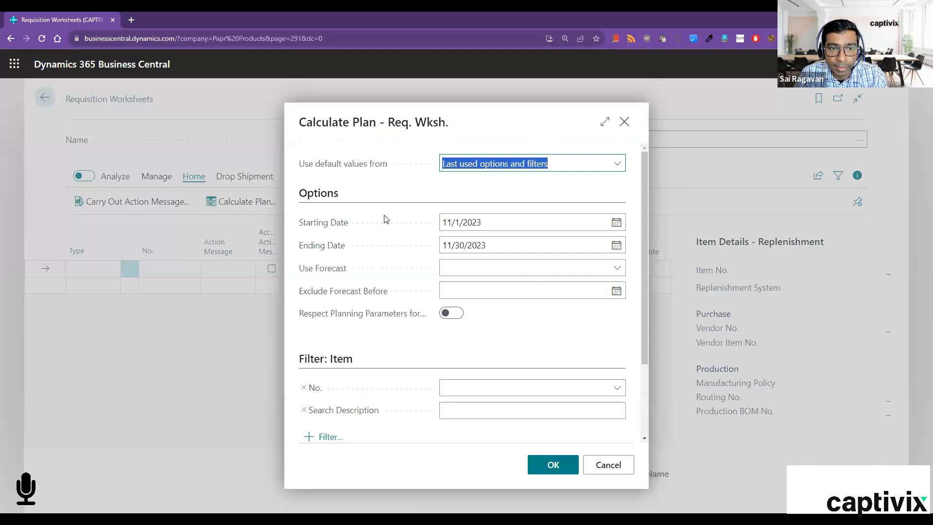
click(474, 224)
click(475, 249)
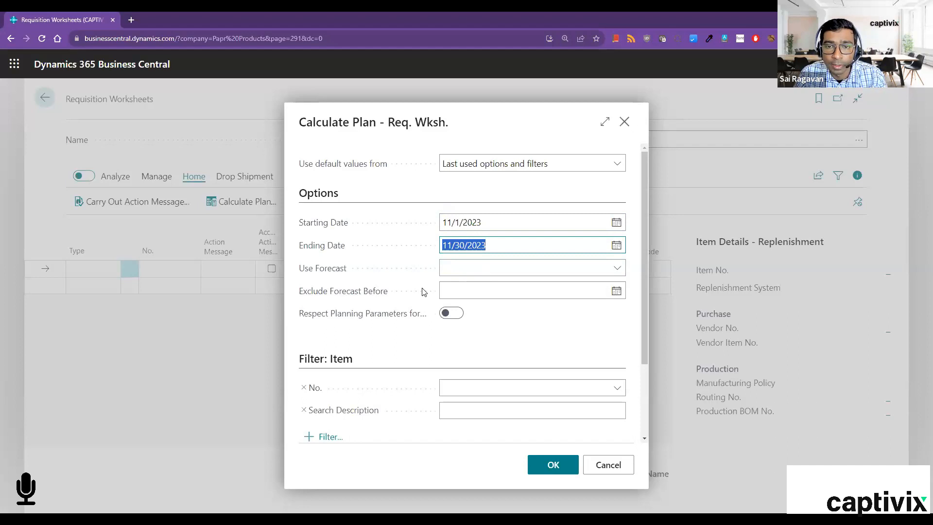
scroll(422, 292, down, 2)
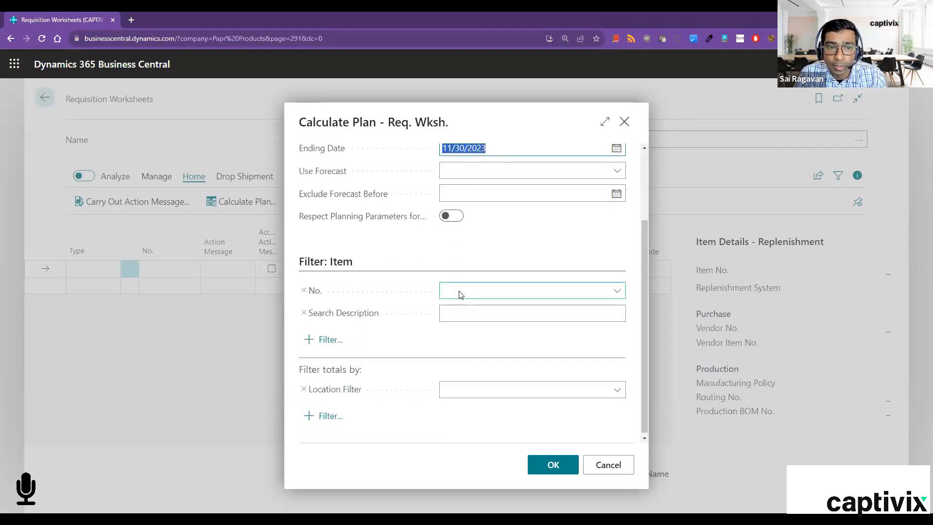
scroll(461, 295, up, 2)
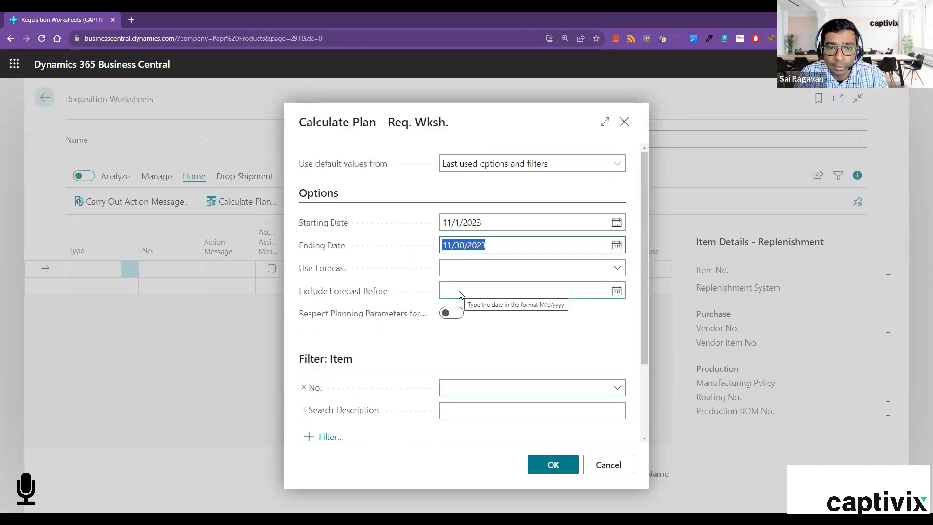
scroll(458, 383, down, 2)
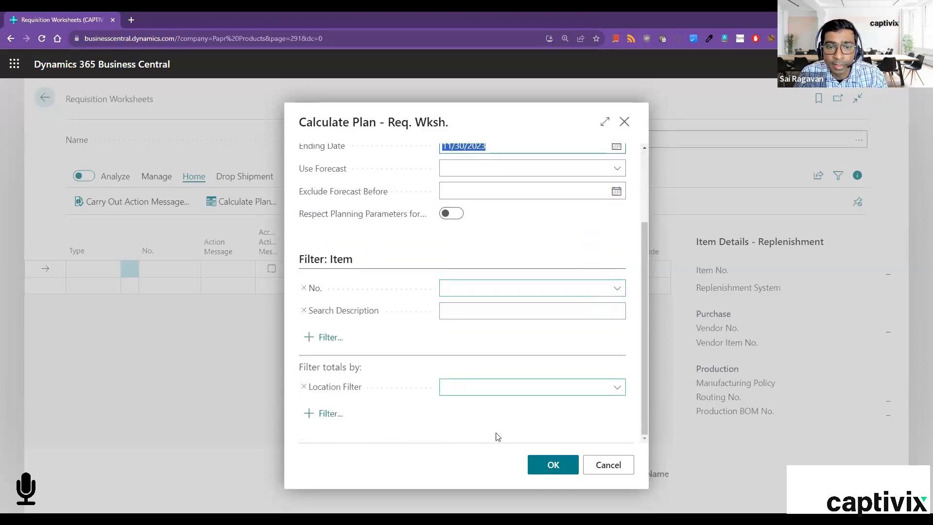
click(541, 468)
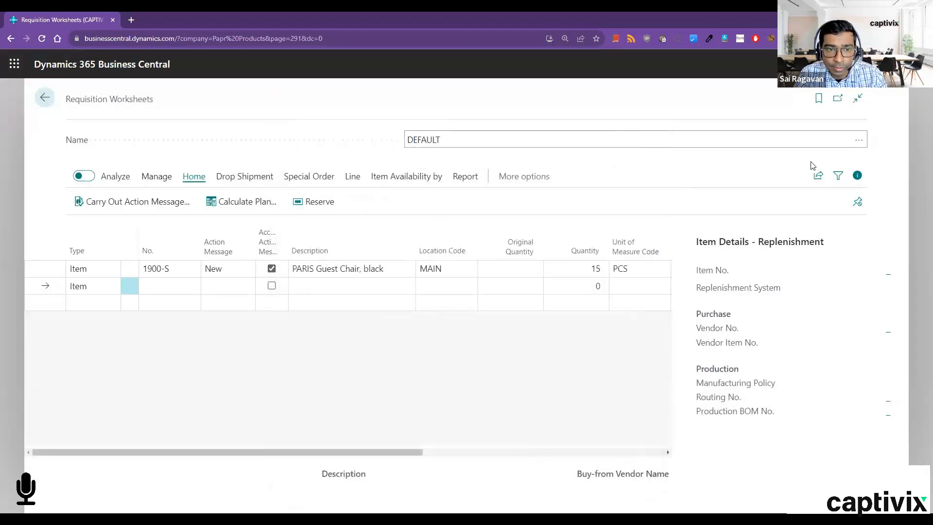
- Review the proposed PARIS Guest Chair worksheet line, checking its item number, location code, quantity and replenishment details
click(94, 270)
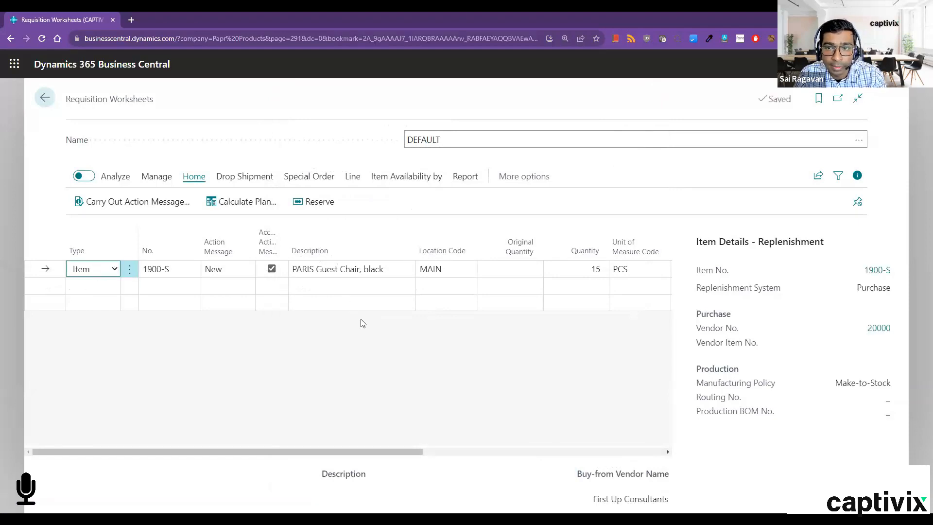
mouse_move(323, 450)
mouse_down()
mouse_move(400, 451)
mouse_move(320, 456)
mouse_up()
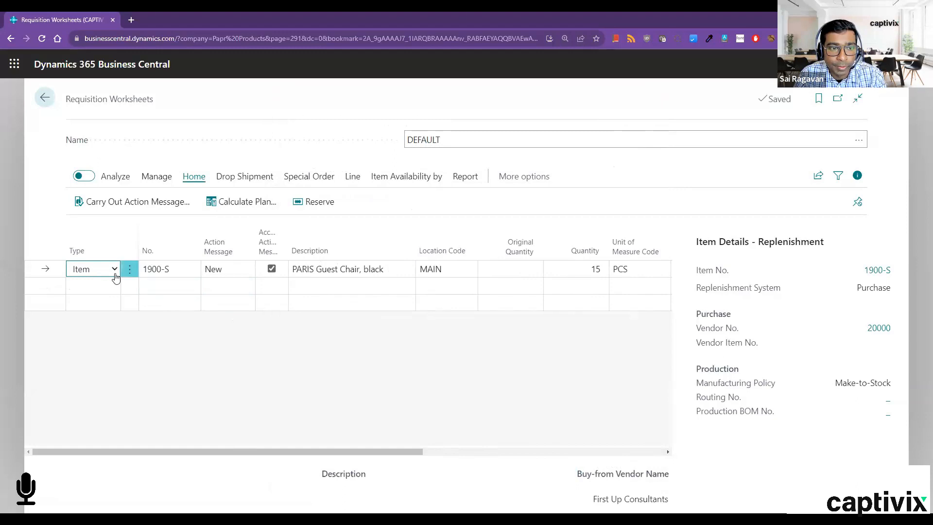
key(Tab)
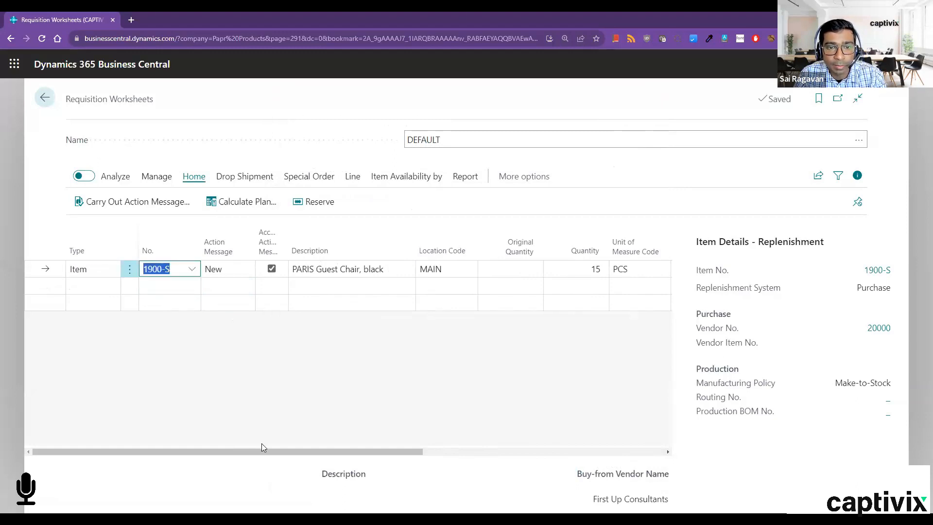
drag(300, 451, 374, 451)
click(372, 273)
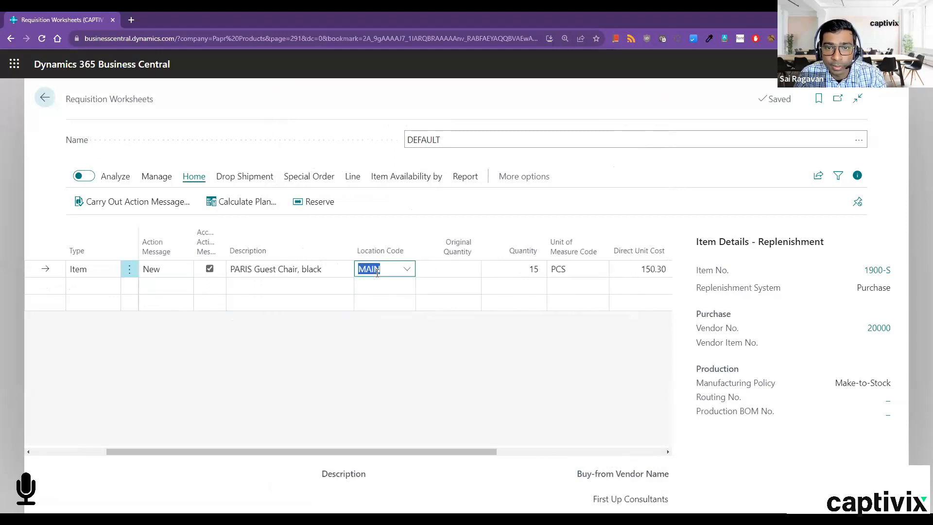
click(490, 274)
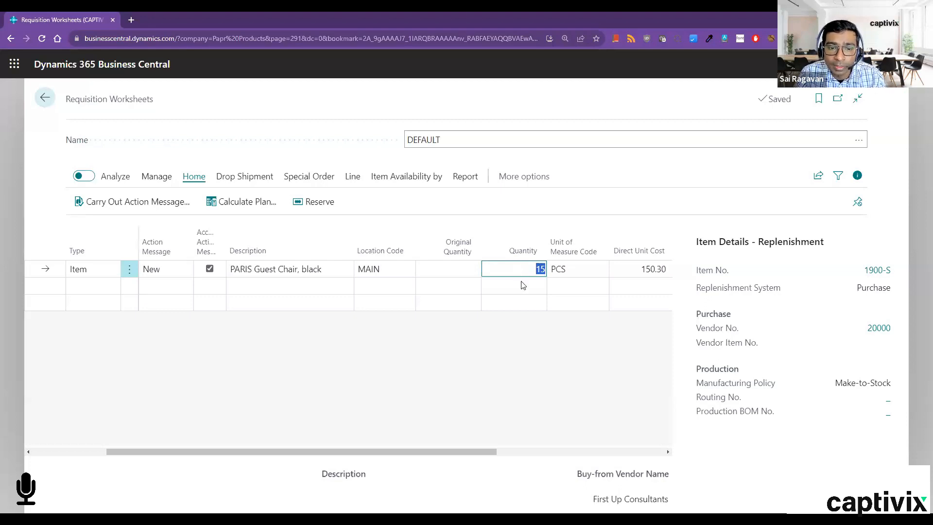
- Open the PARIS Guest Chair's item card from the worksheet line and check its replenishment system and vendor settings
scroll(365, 466, left, 3)
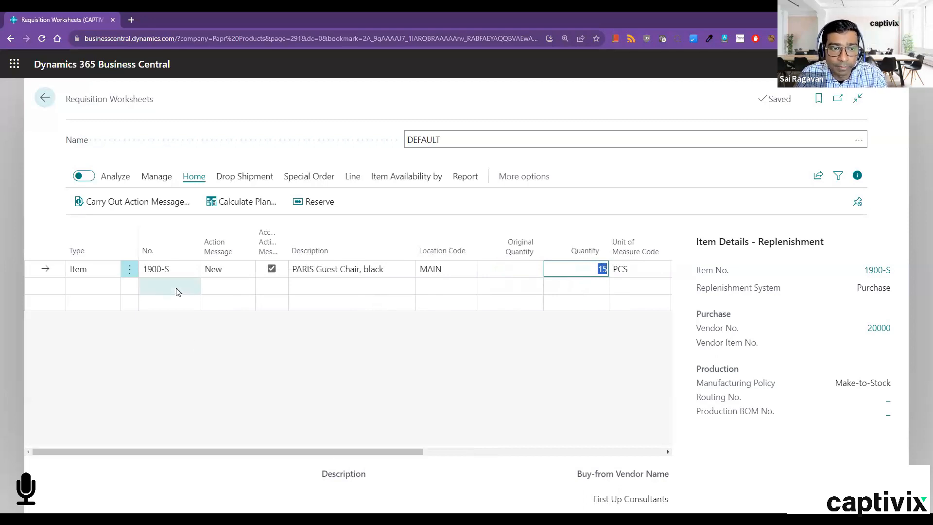
click(192, 274)
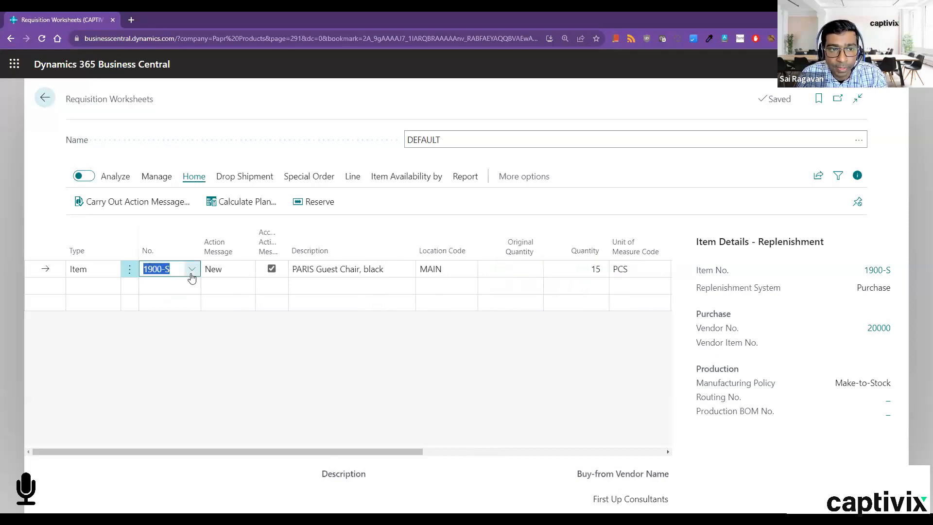
click(192, 270)
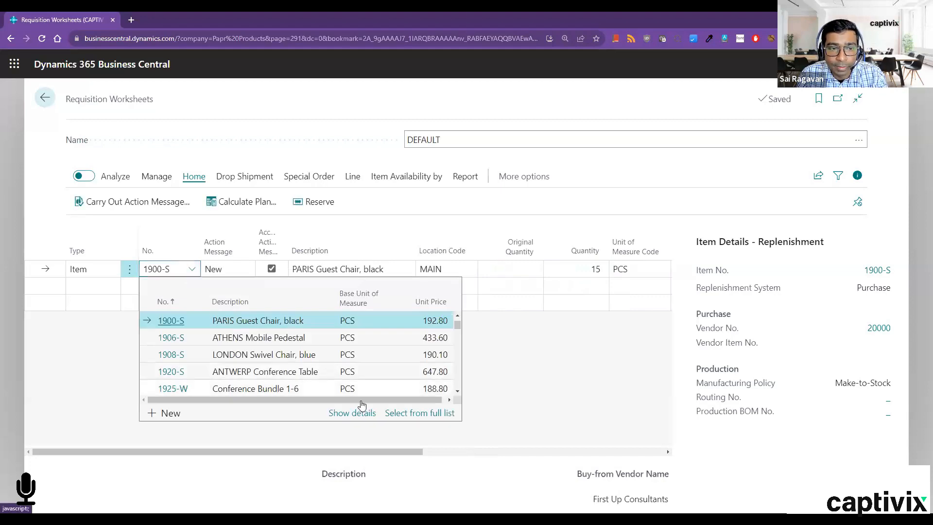
click(367, 416)
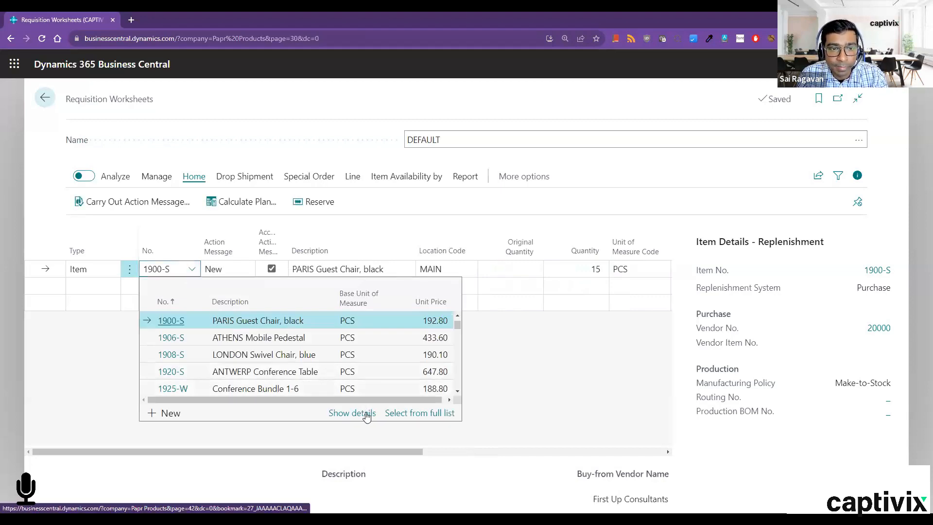
scroll(316, 393, down, 10)
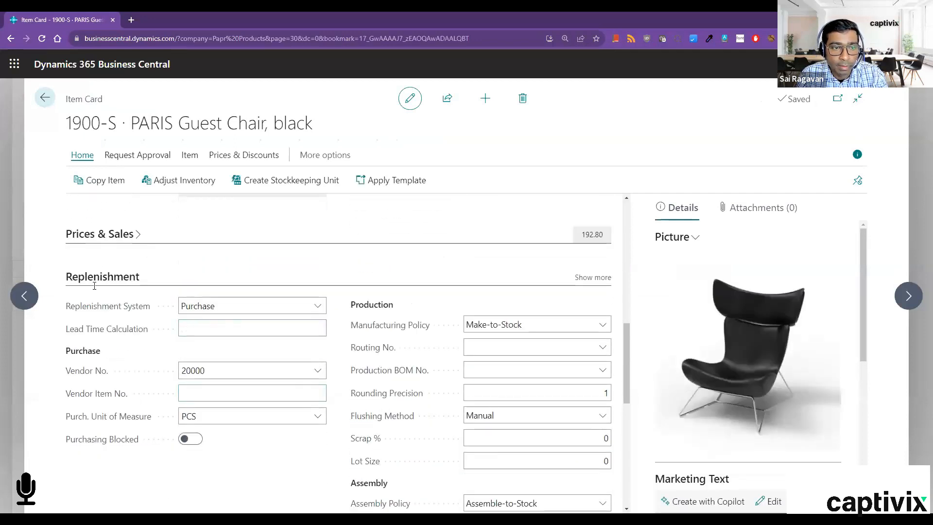
scroll(211, 404, down, 1)
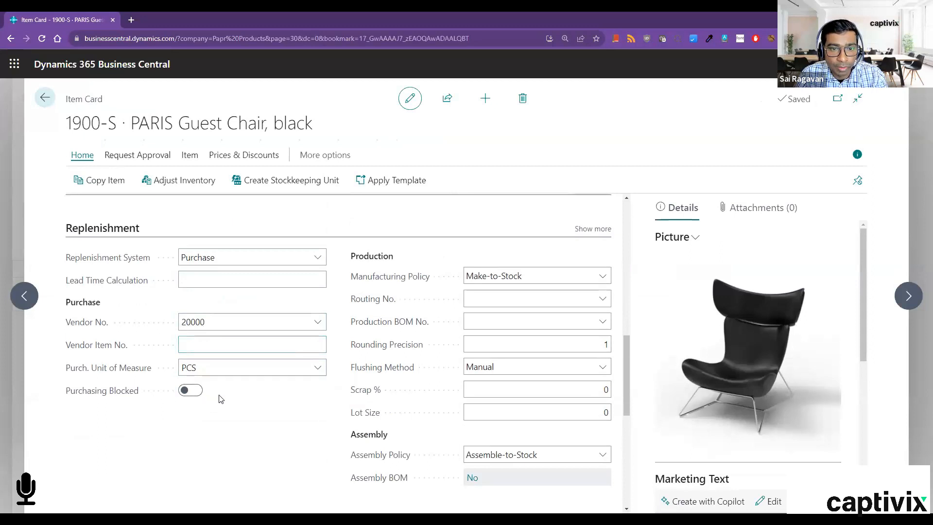
- Check the item's planning settings, including reordering policy and reorder-point parameters, and return to the requisition worksheet
scroll(220, 398, down, 3)
scroll(220, 399, down, 2)
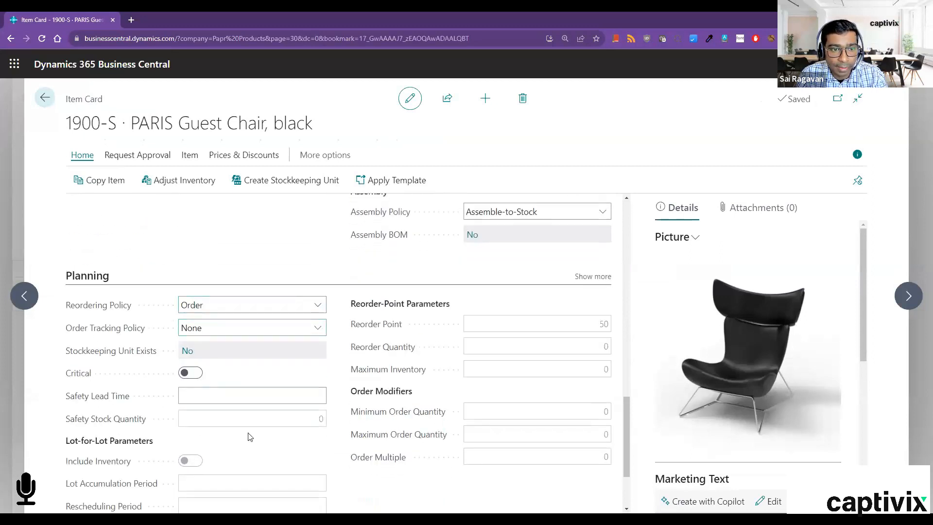
scroll(267, 425, down, 2)
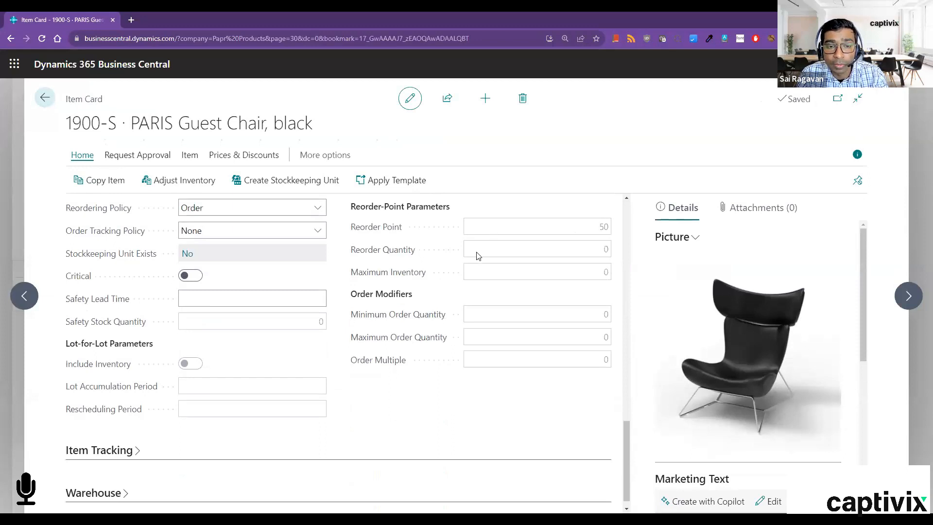
scroll(437, 267, up, 2)
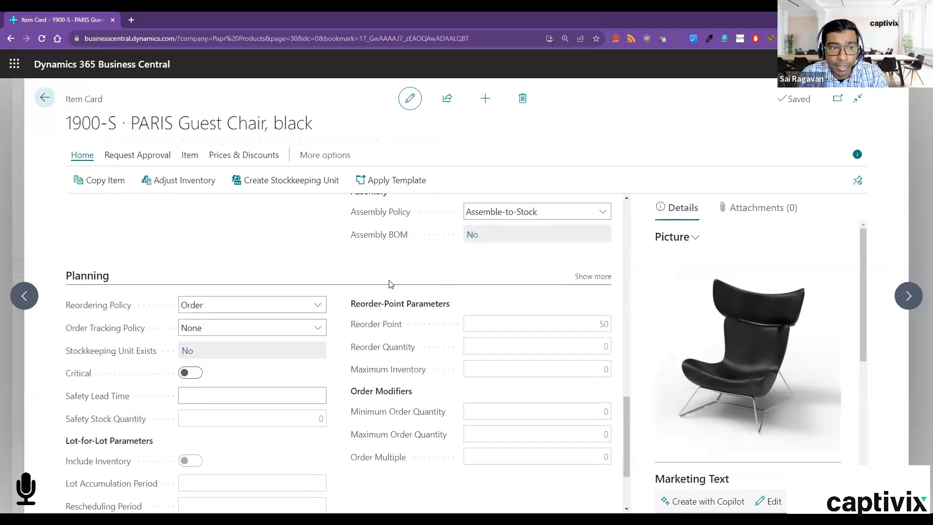
click(301, 300)
click(402, 371)
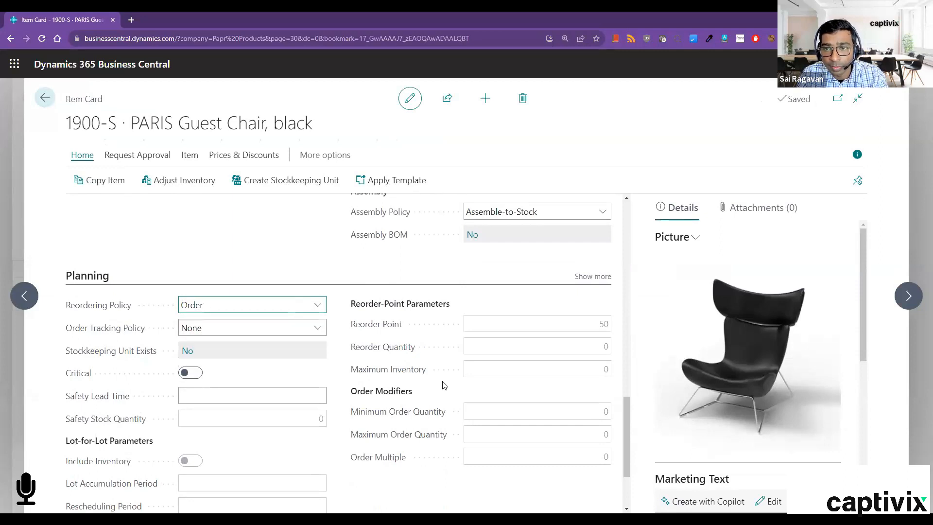
key(Escape)
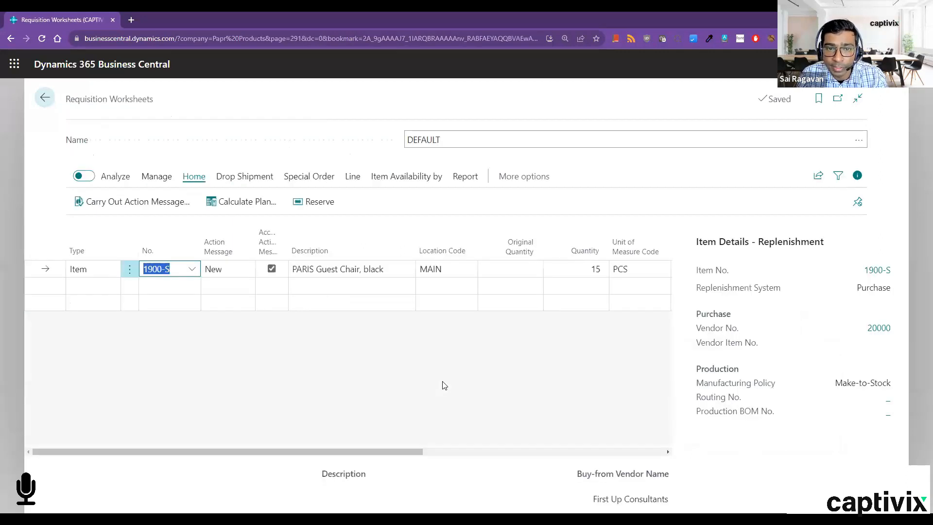
- Check the worksheet line's quantity, direct unit cost, due date and vendor number
drag(409, 453, 535, 453)
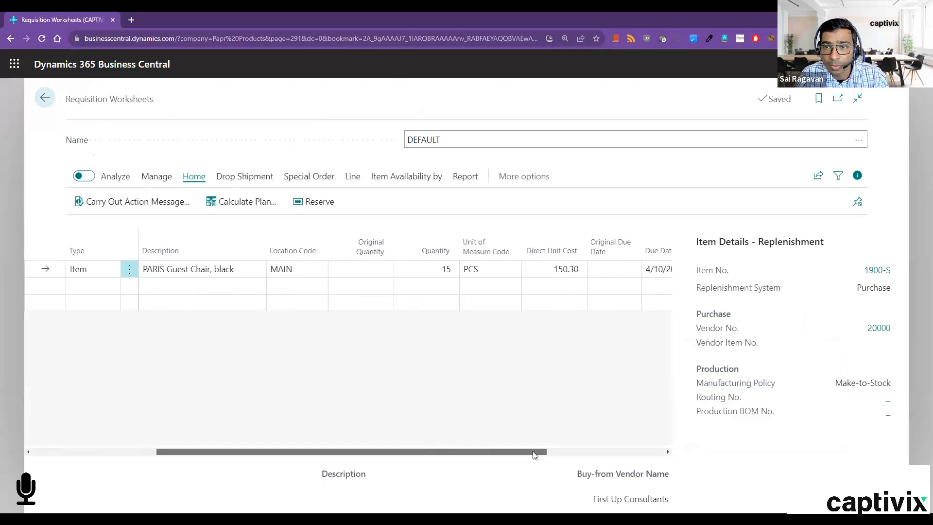
click(442, 270)
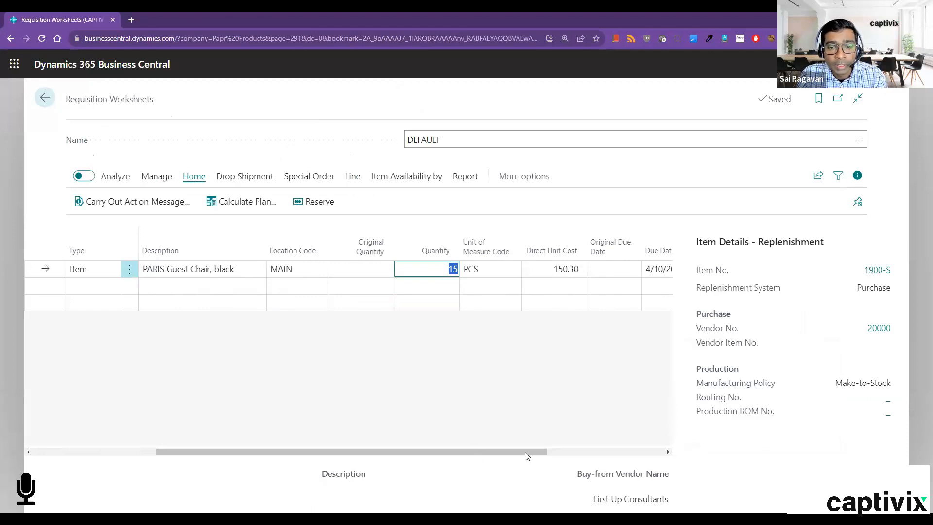
drag(477, 454, 560, 456)
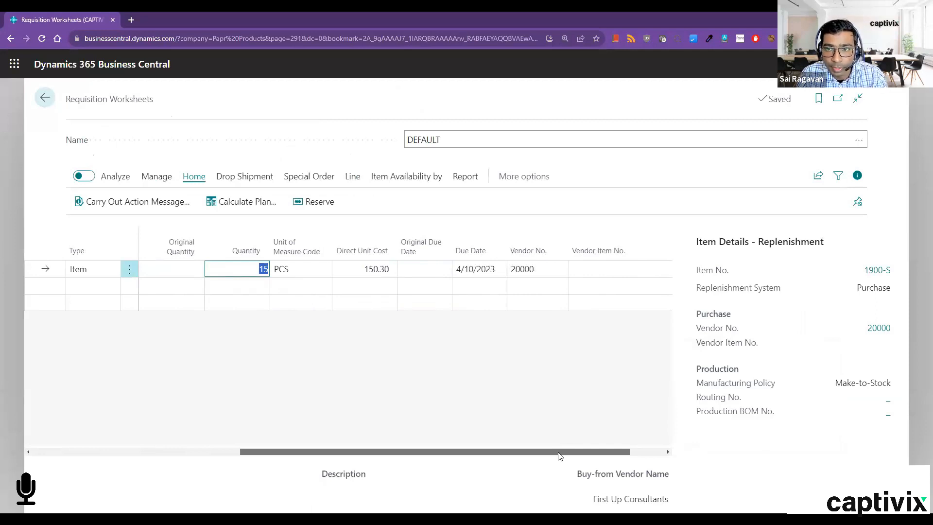
- Carry out the action message for the PARIS Guest Chair line without printing orders
click(130, 200)
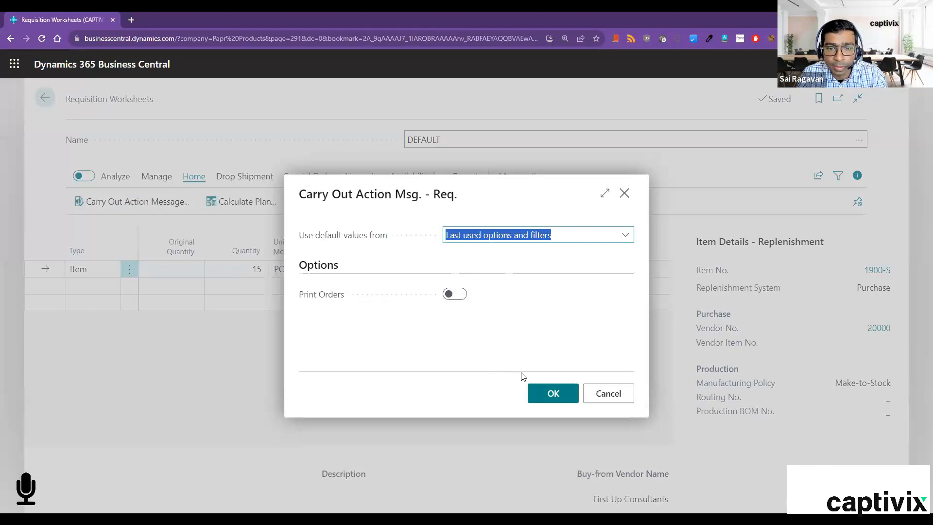
click(553, 394)
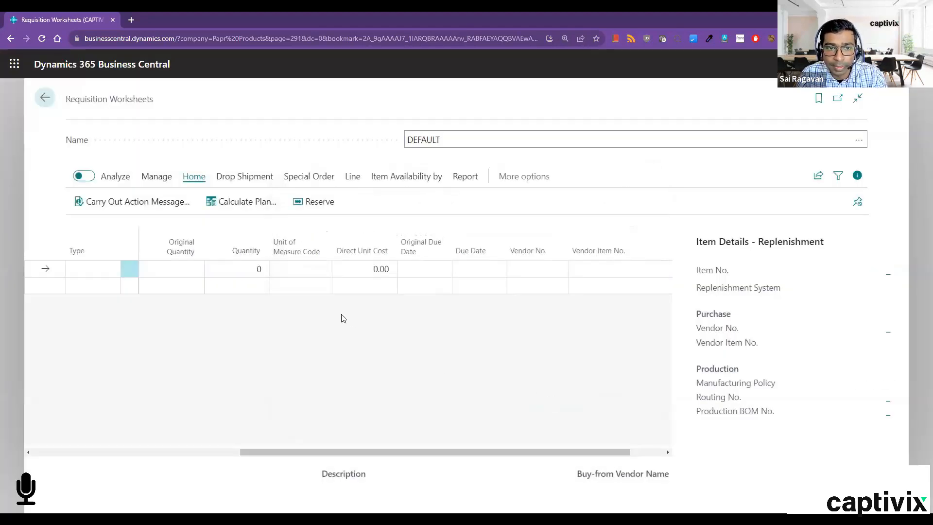
drag(289, 457, 168, 456)
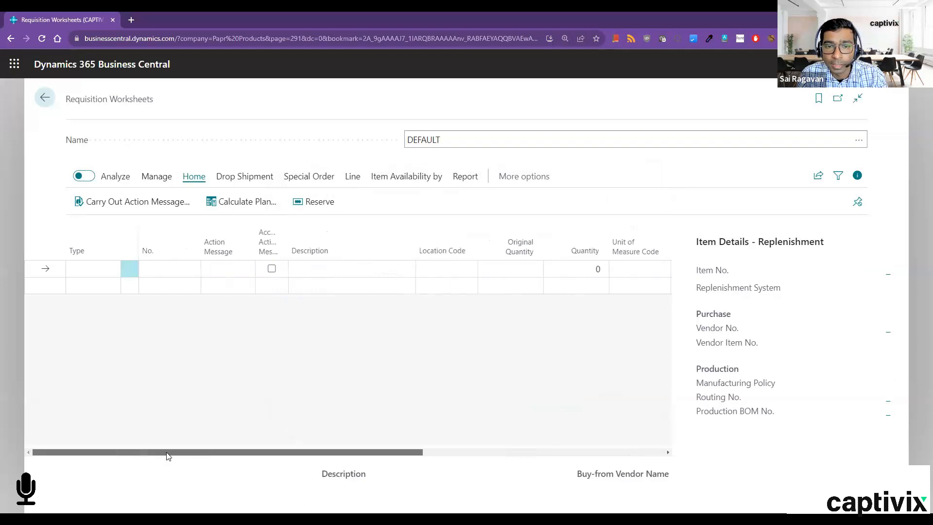
- Leave the worksheet, search for "pur order" and open the Purchase Orders list
key(Escape)
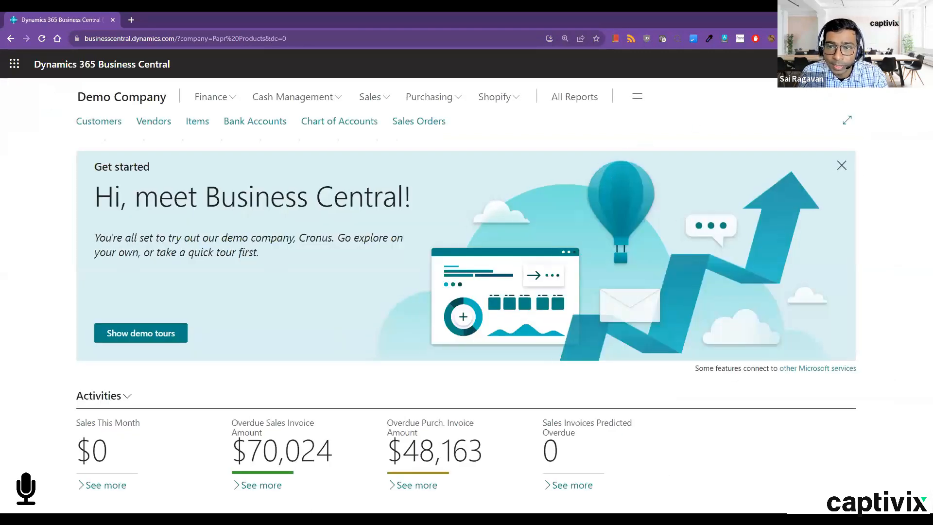
key(alt+q)
text(pur order)
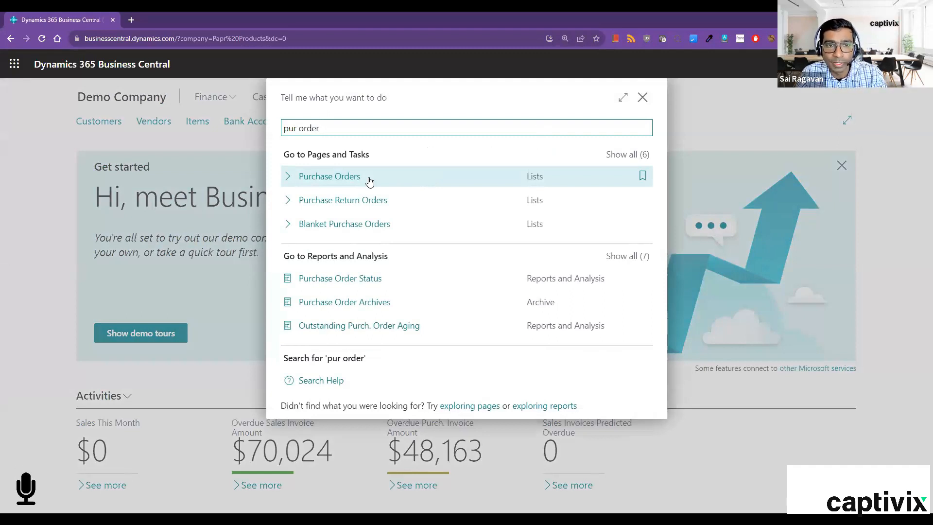
click(370, 181)
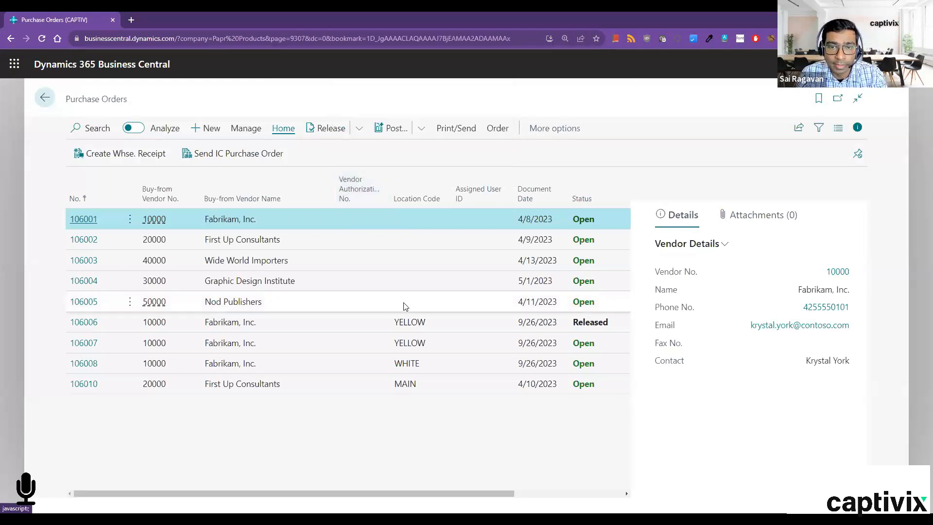
- Open the First Up Consultants purchase order for location MAIN dated 4/10/2023
drag(71, 99, 140, 104)
click(201, 404)
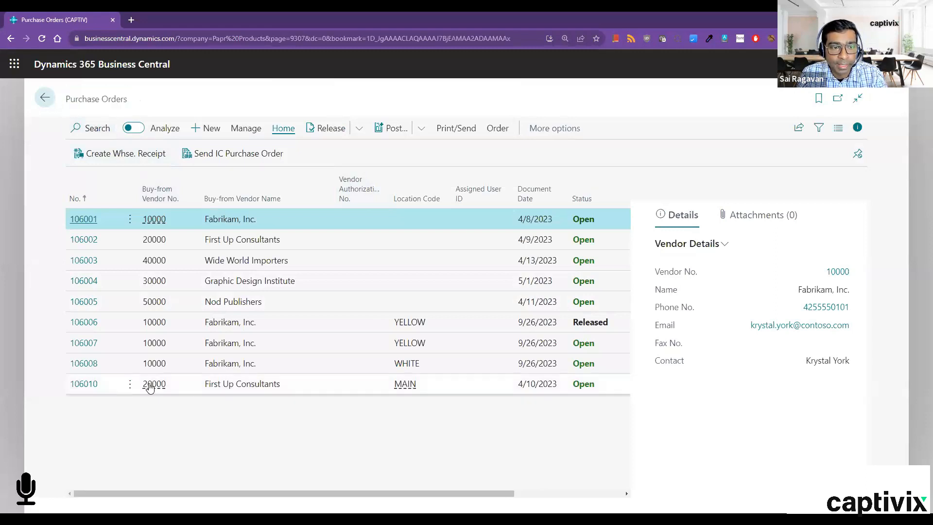
click(86, 390)
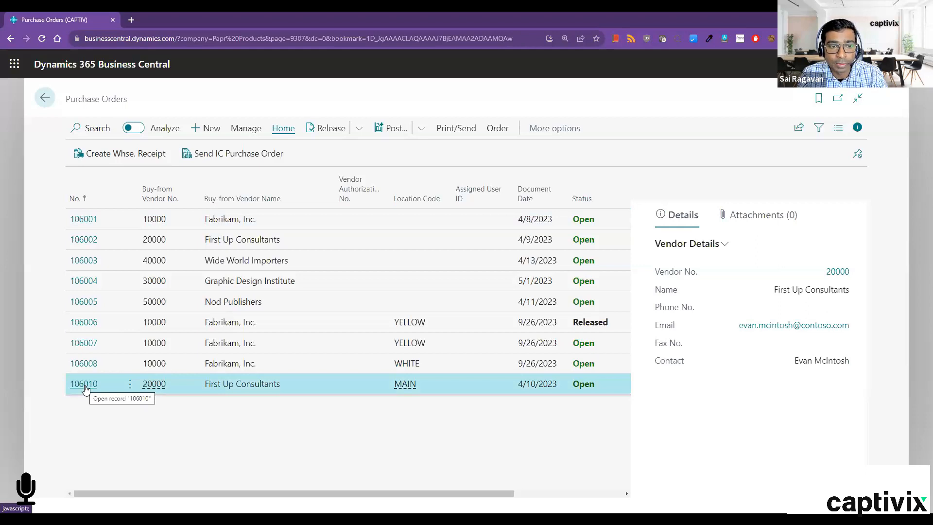
click(86, 389)
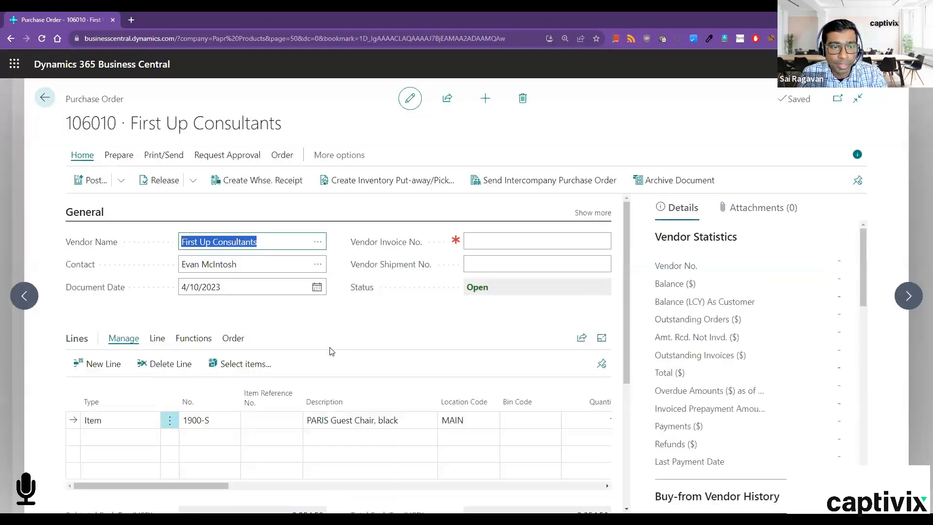
- Review the purchase line's item number, location code, quantity, direct unit cost, and quantities to receive and invoice
click(185, 420)
drag(200, 487, 305, 487)
click(209, 419)
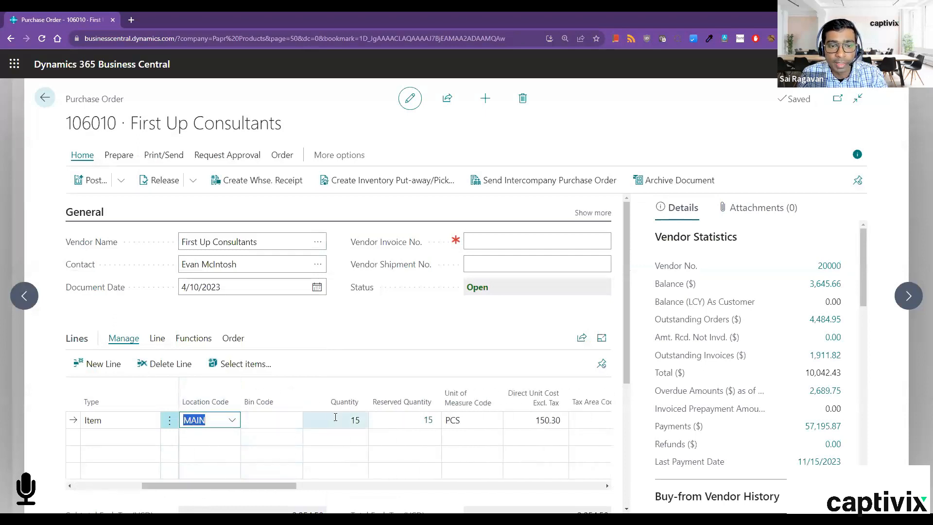
click(336, 420)
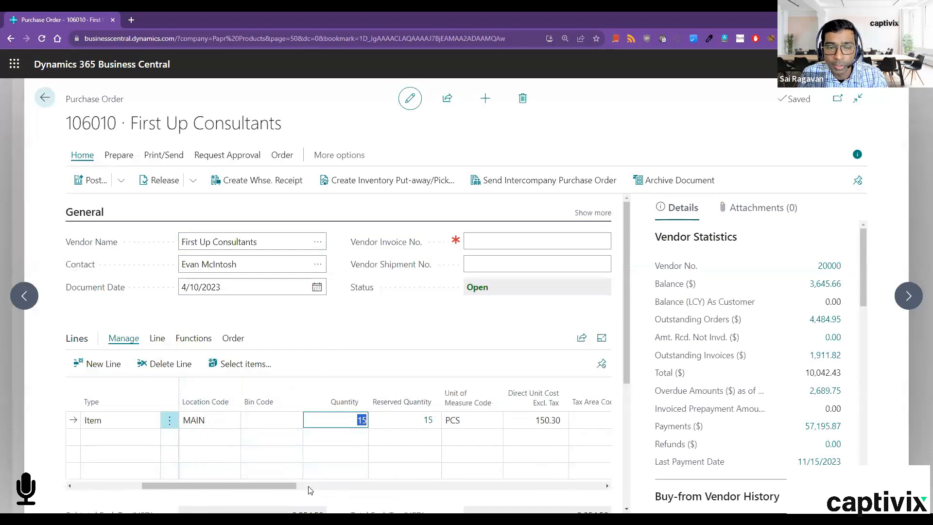
drag(293, 487, 324, 486)
click(413, 420)
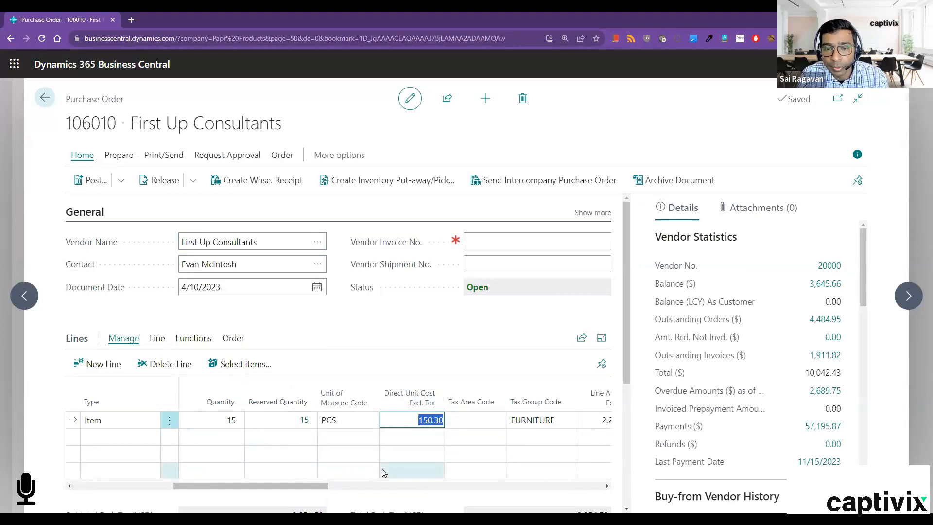
click(414, 422)
drag(311, 485, 416, 487)
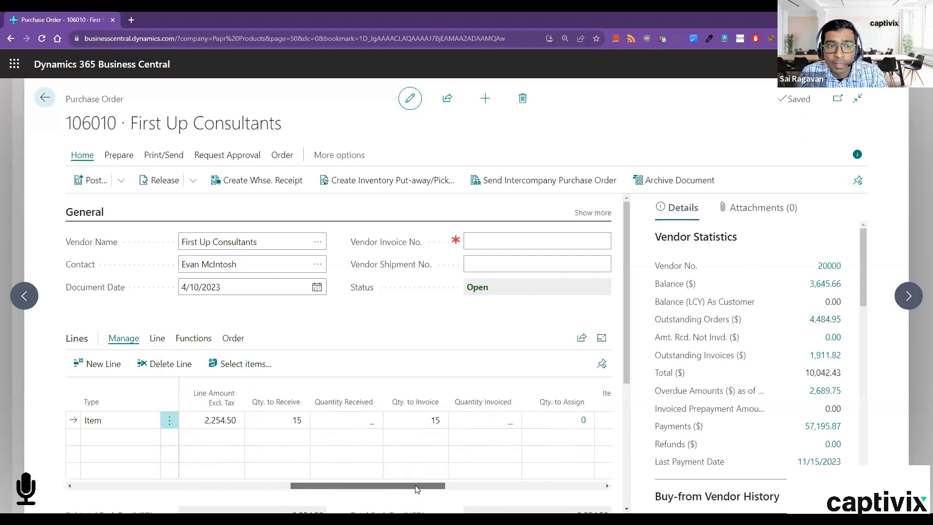
- Send the purchase order to disk as a PDF, without printer, email or electronic document, and release the order
click(152, 155)
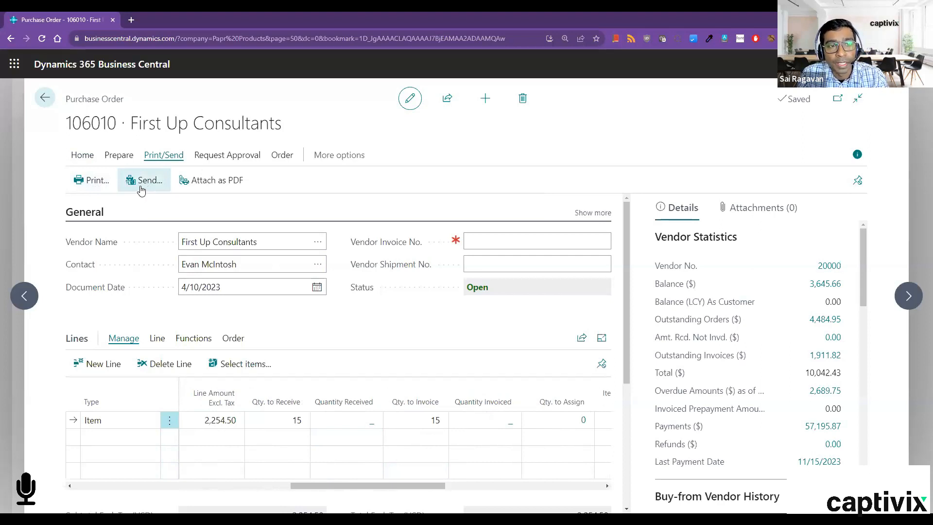
click(141, 188)
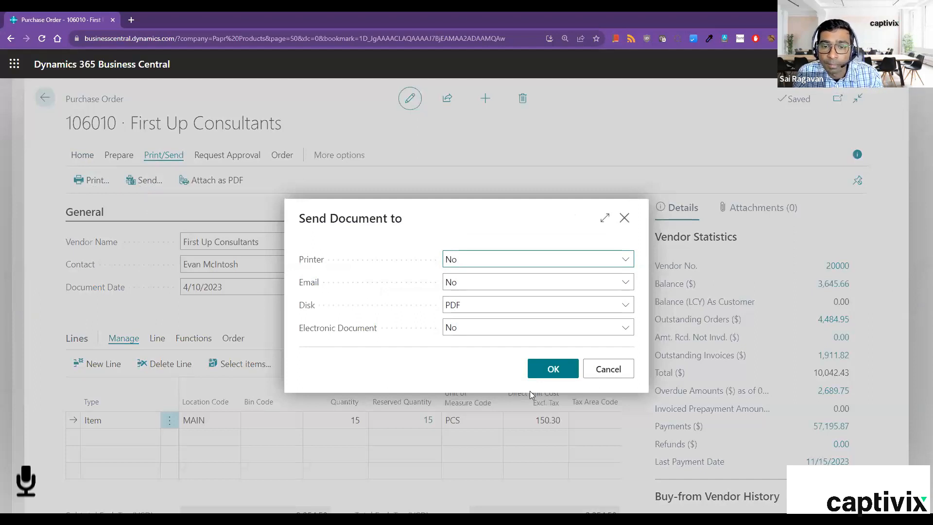
click(559, 372)
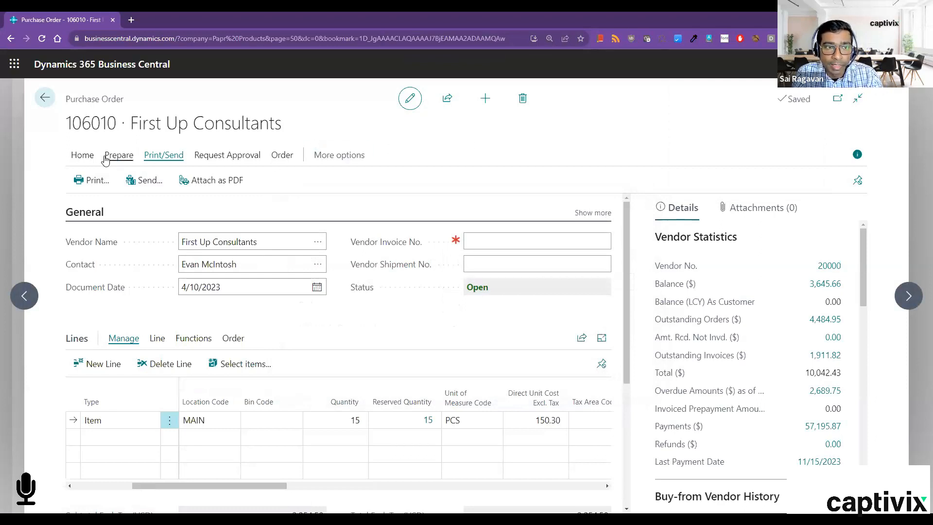
click(83, 155)
click(156, 188)
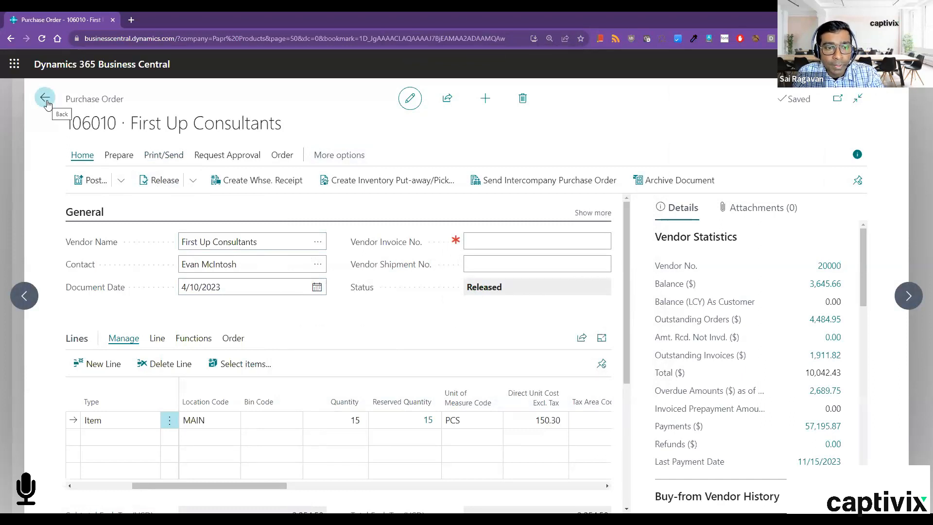
- Check the purchase line's document line tracking and return to the Purchase Orders list
click(161, 340)
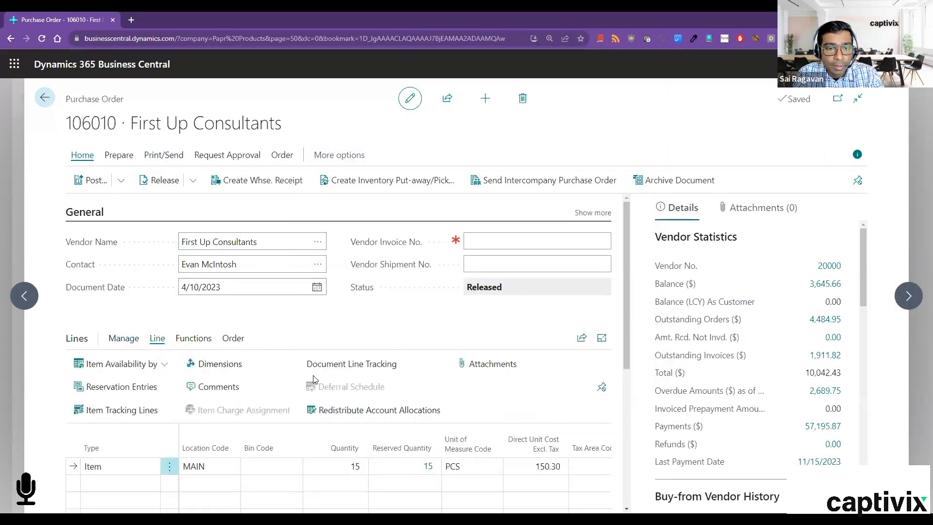
click(329, 370)
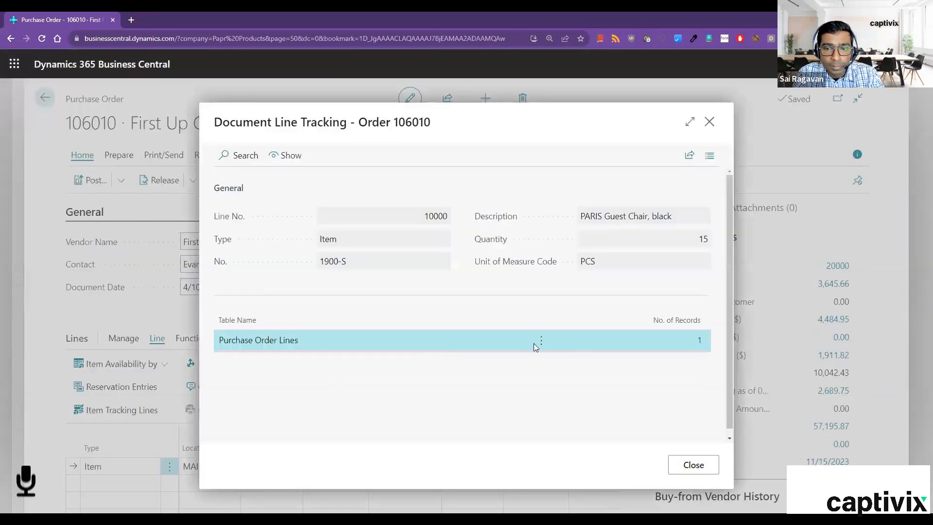
key(Escape)
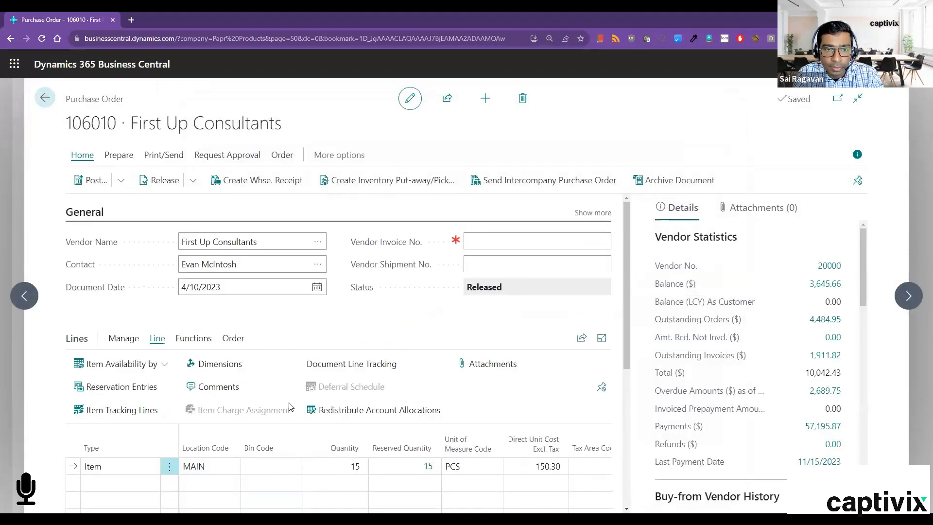
key(Escape)
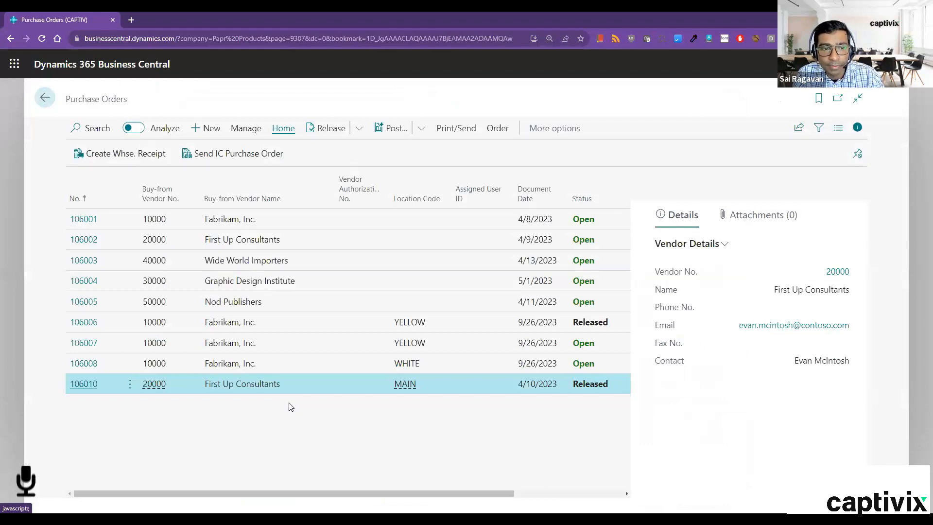
- Open the First Up Consultants purchase order for location MAIN and post it with the Receive option only
click(84, 384)
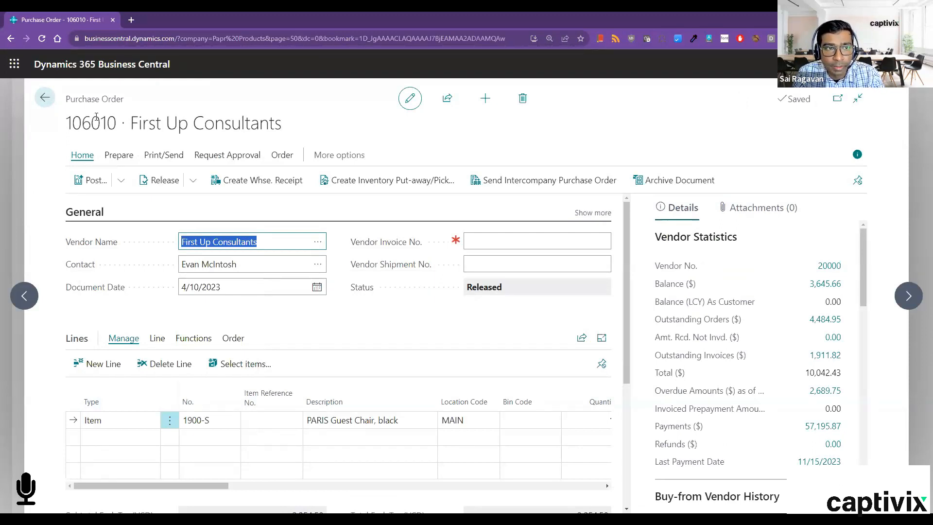
click(119, 184)
click(94, 203)
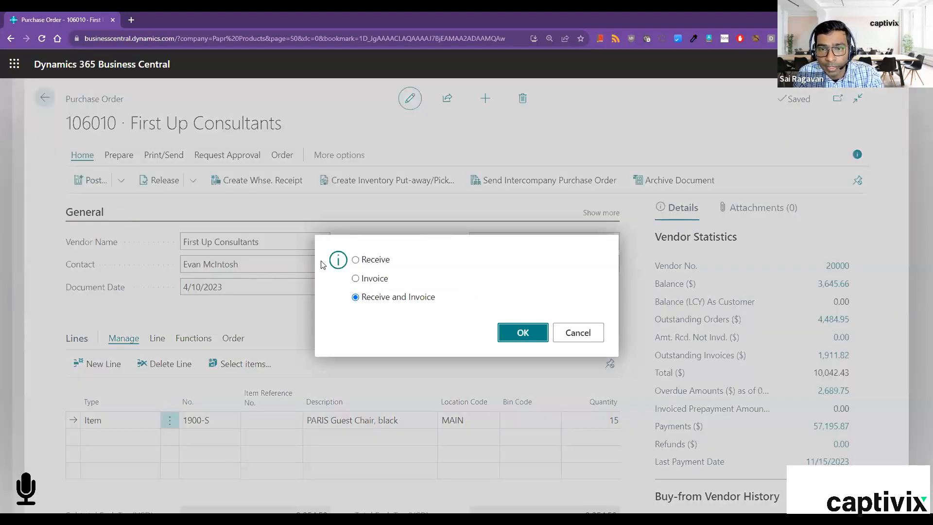
click(356, 259)
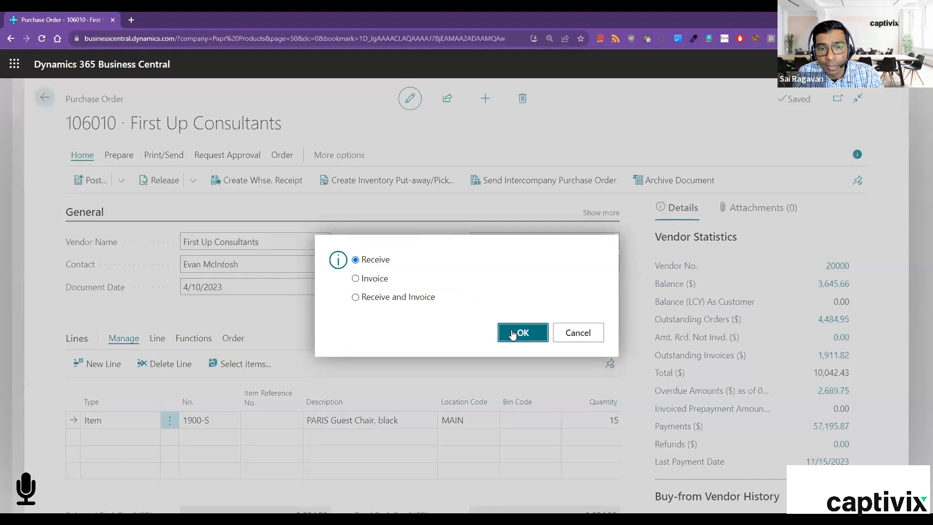
click(512, 334)
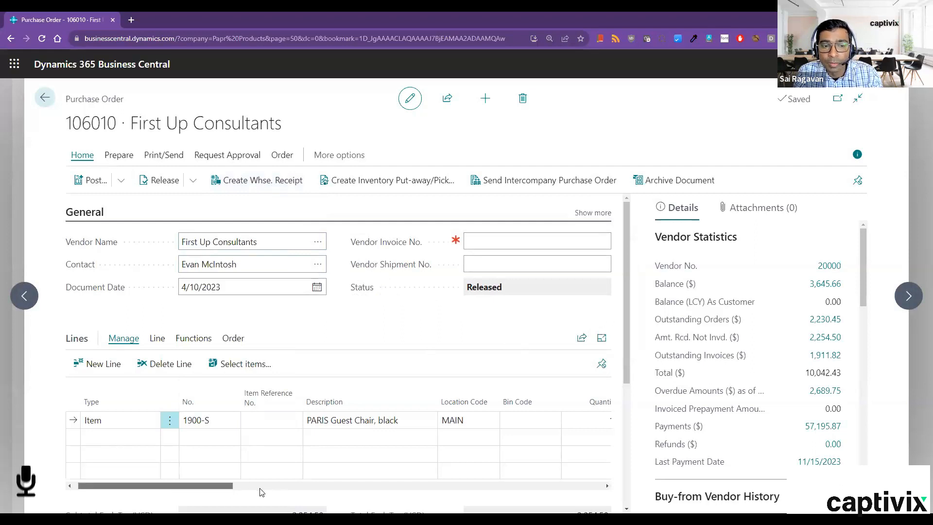
- Check the purchase line's quantity received and quantity to invoice, and leave the purchase order
drag(227, 485, 323, 492)
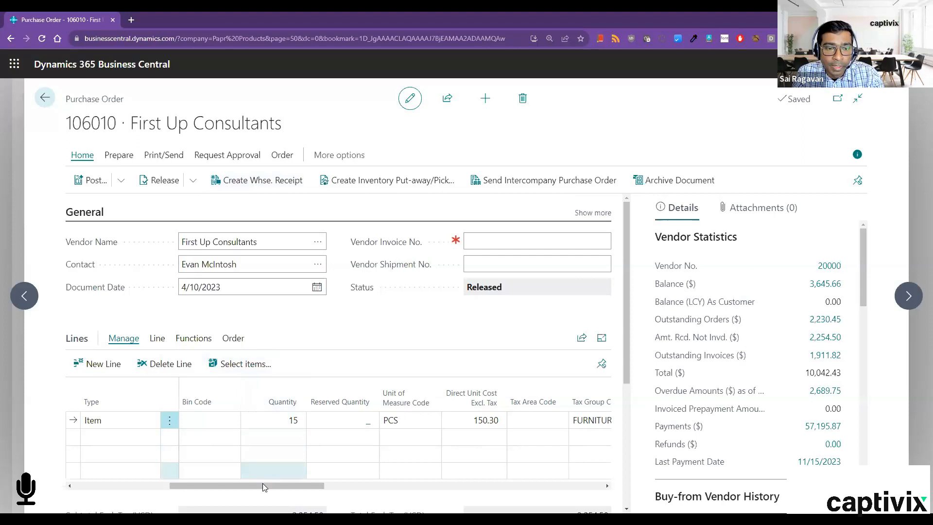
drag(282, 490, 350, 499)
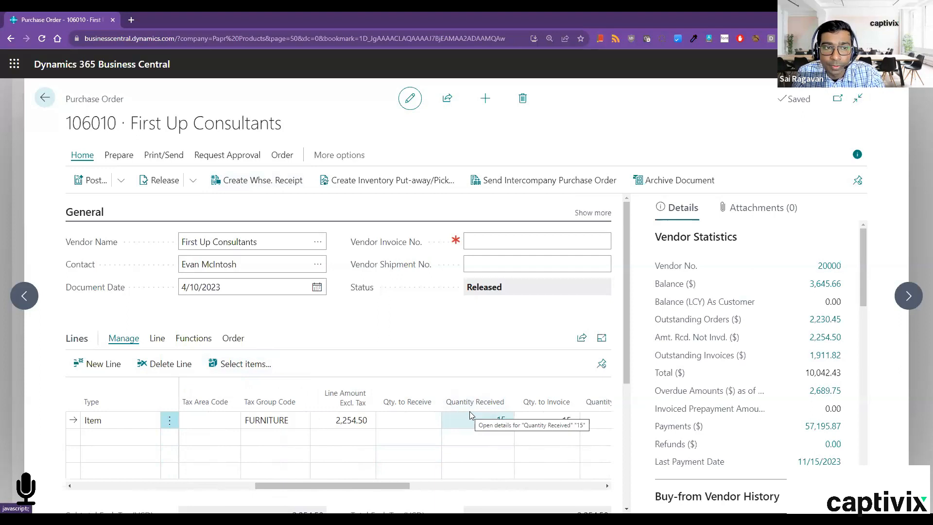
key(Escape)
key(Escape)
- Check the quantity on hand of item 1900-S, PARIS Guest Chair, in the Items list and return to the home page
click(193, 127)
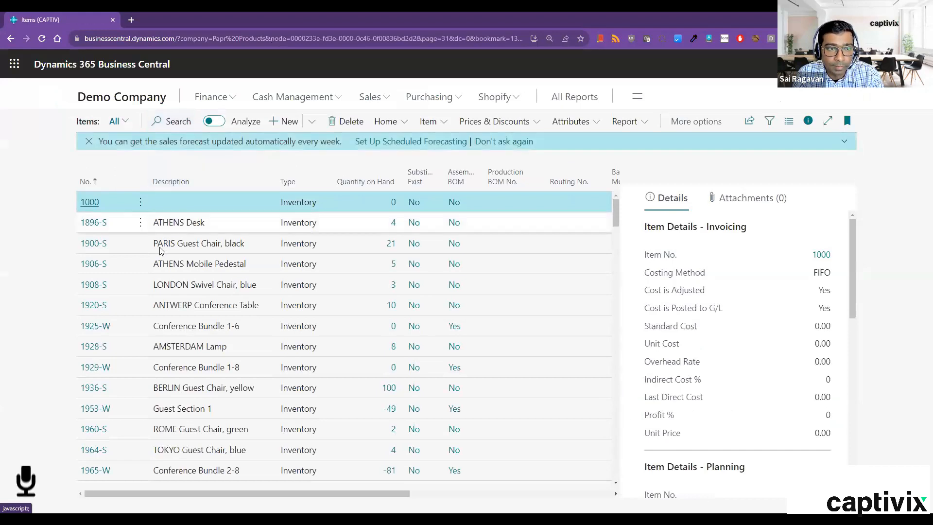
click(162, 249)
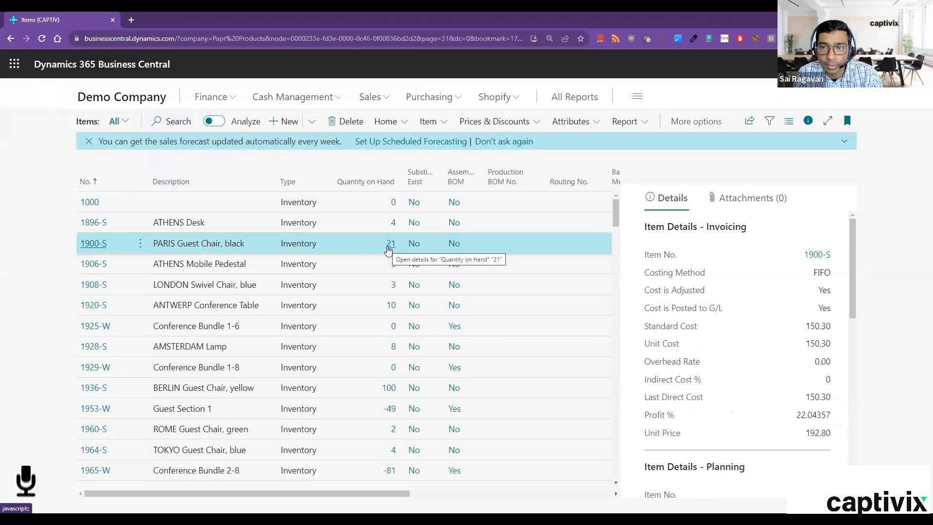
click(155, 105)
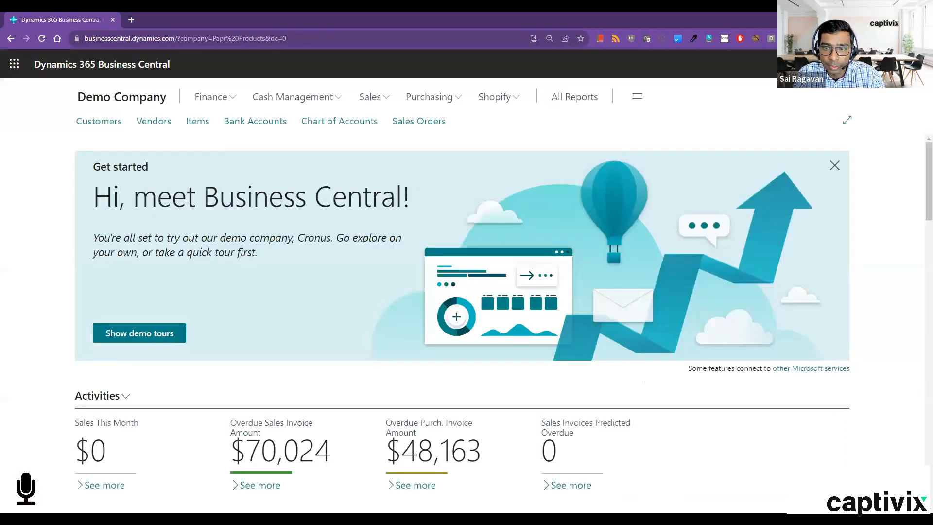
- Find the Purchase Orders page, bookmark it, and open the First Up Consultants order for location MAIN
key(alt+q)
text(pur order)
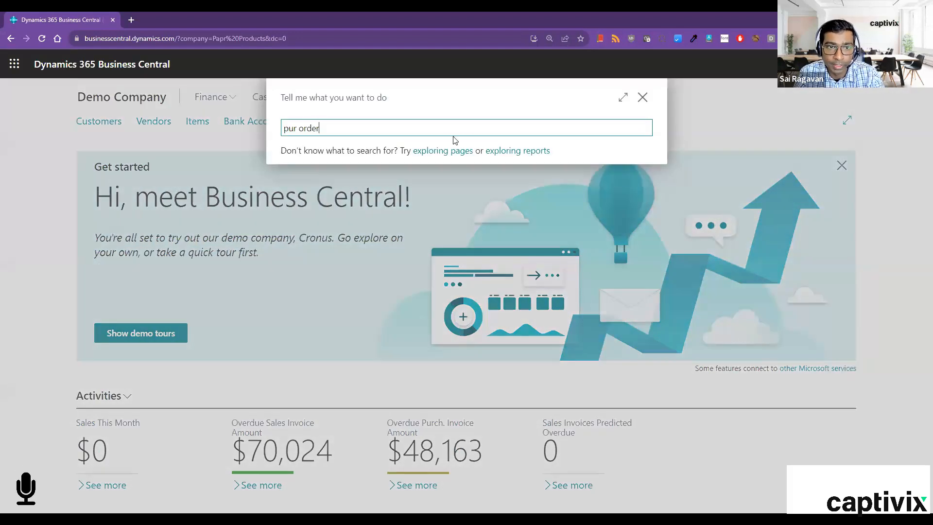
click(640, 177)
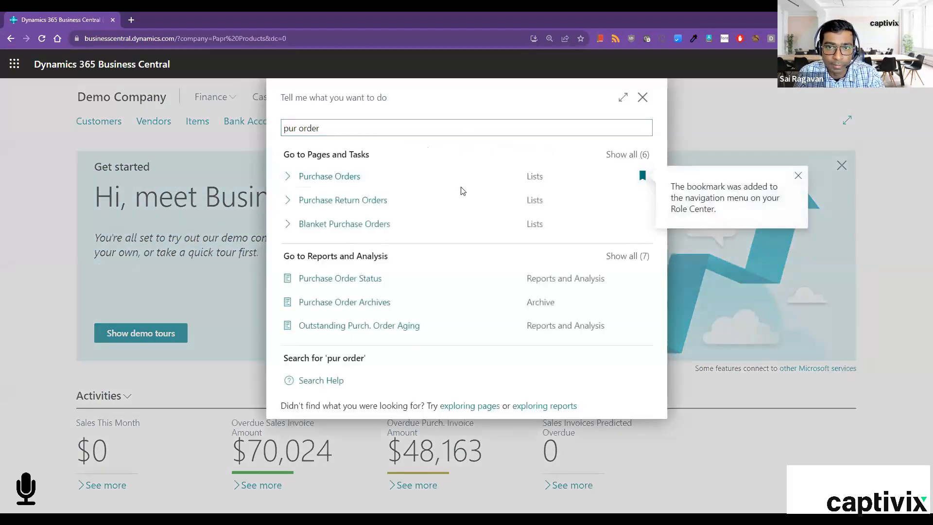
click(335, 186)
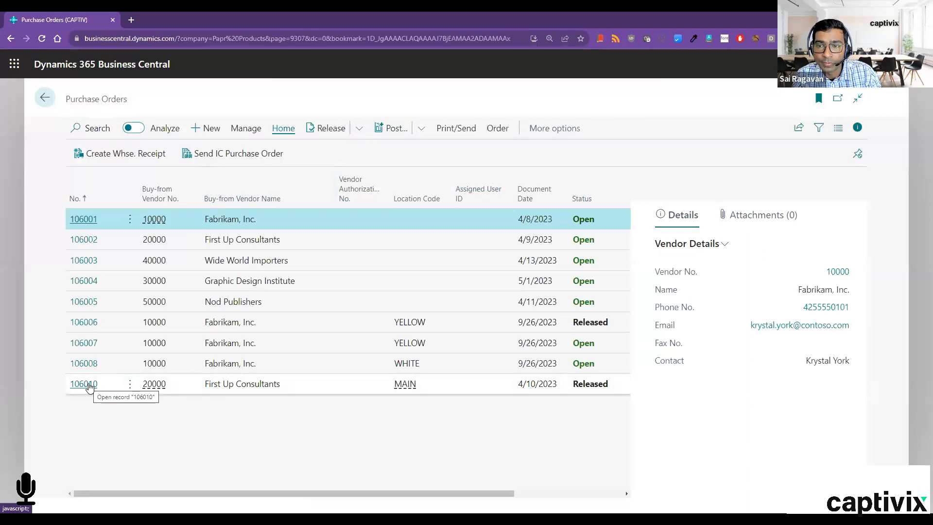
click(90, 387)
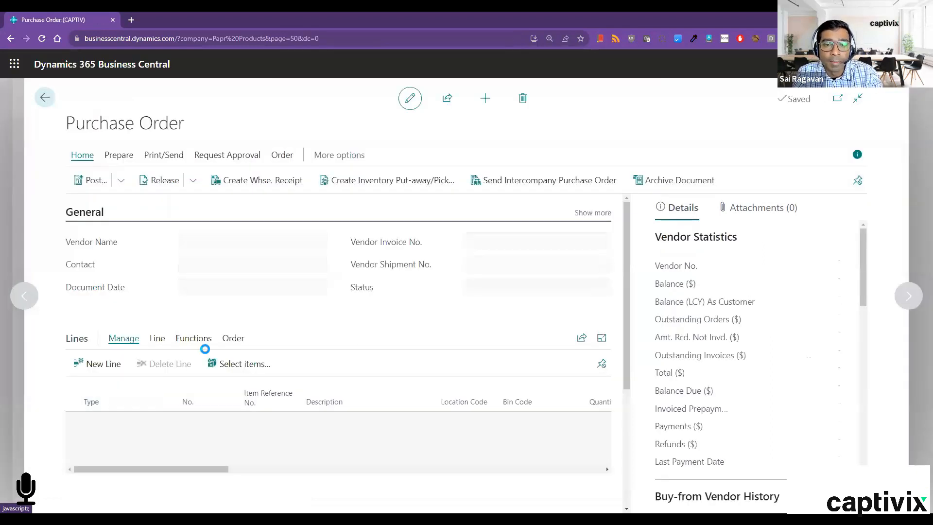
- Enter 98236 as the vendor invoice number and check the line's quantity to invoice and the order totals
click(510, 240)
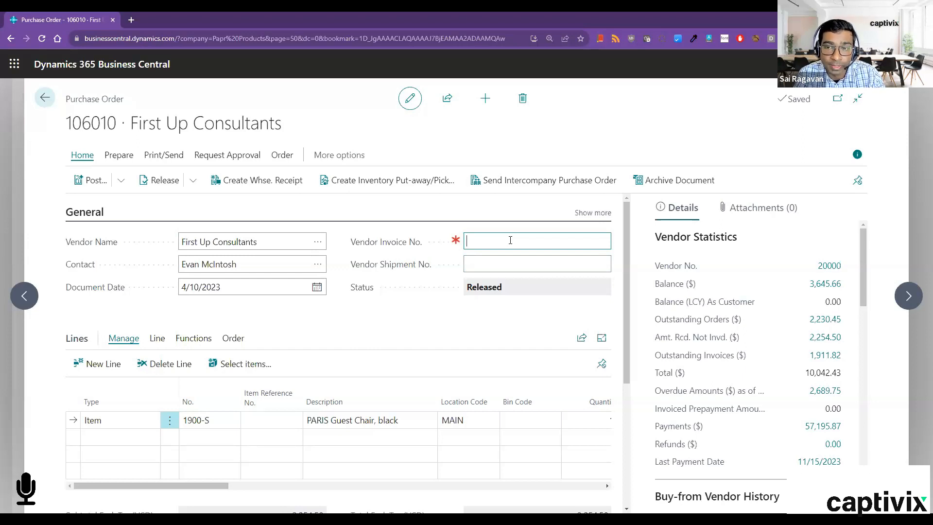
text(98236)
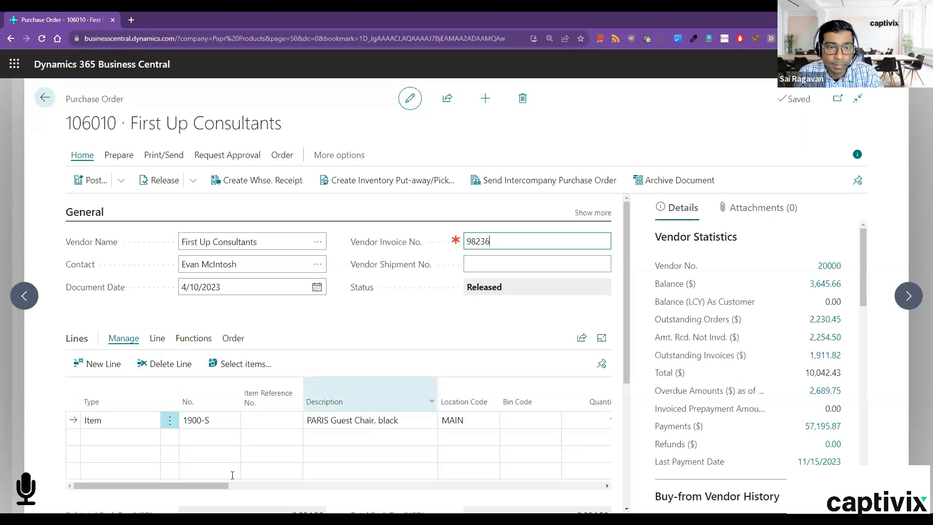
drag(189, 486, 375, 479)
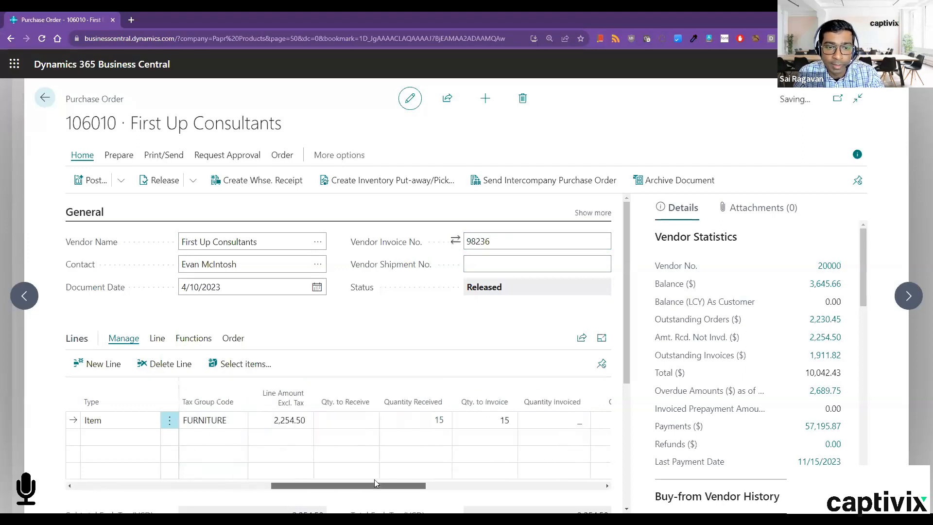
scroll(384, 411, down, 3)
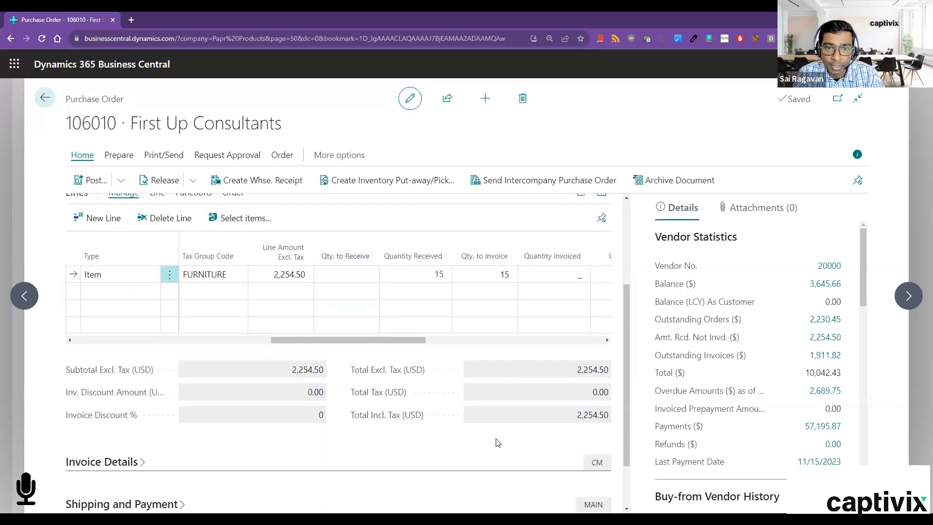
- Post the order with the Invoice option, decline opening the posted invoice, and return to the home page
click(83, 186)
click(382, 285)
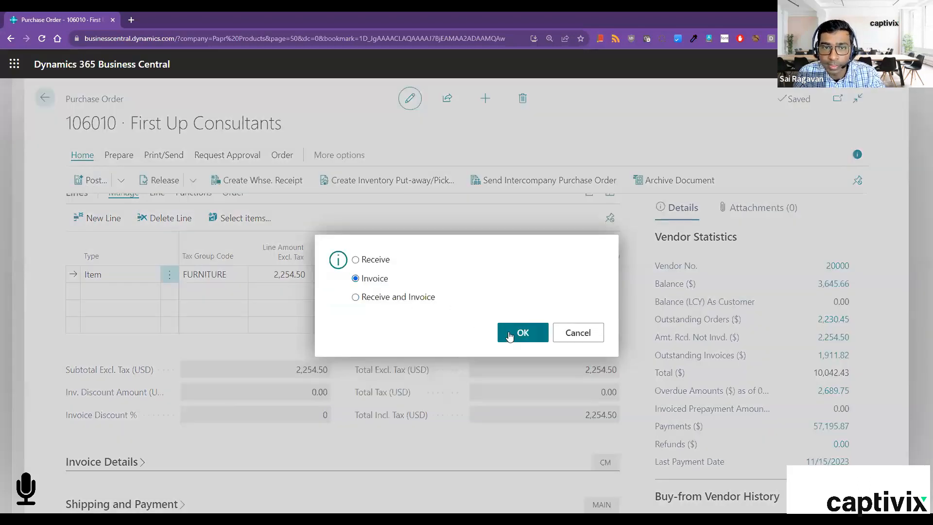
click(532, 334)
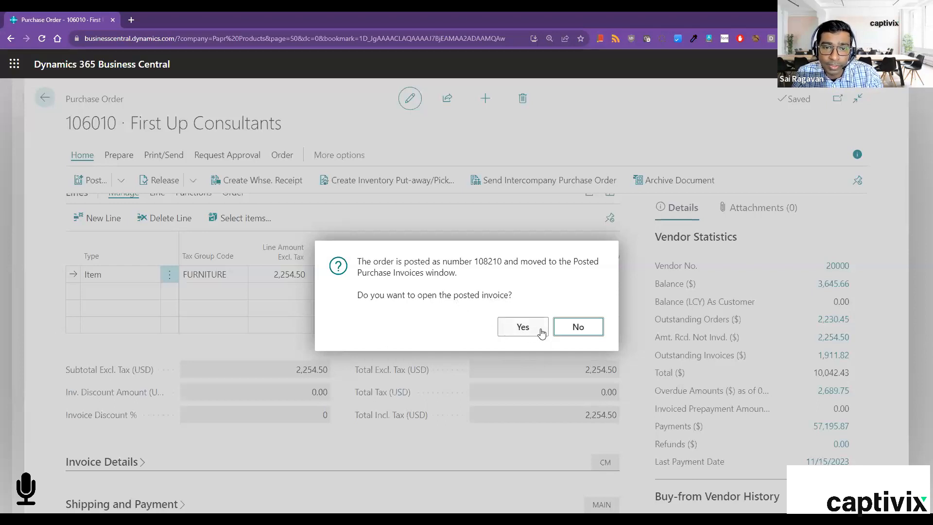
click(588, 332)
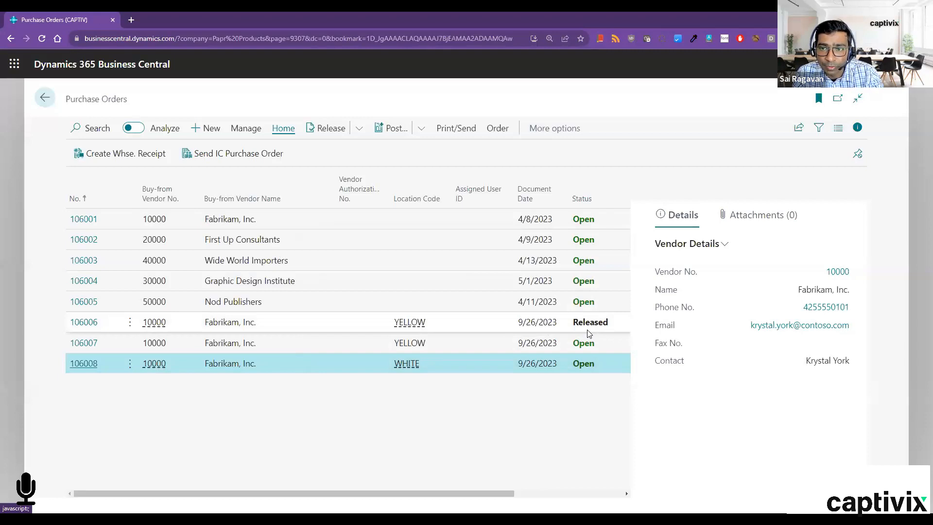
key(Escape)
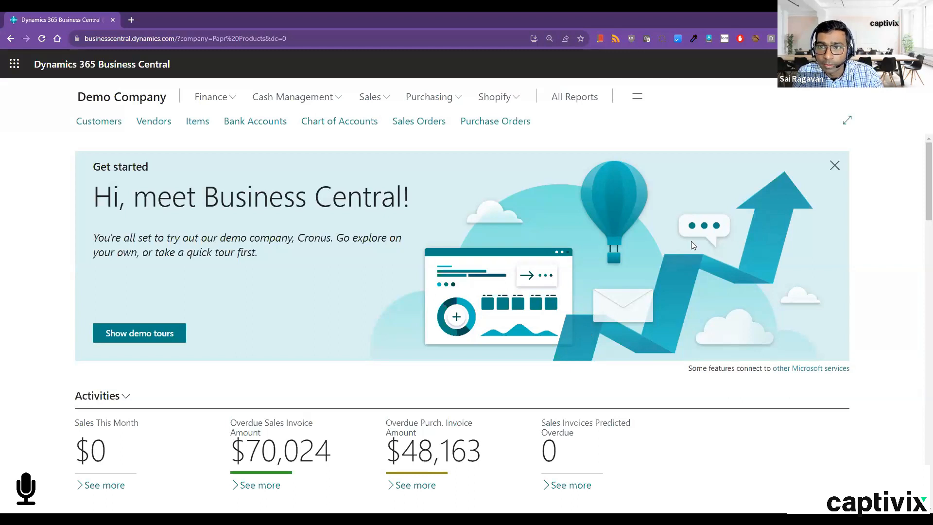
- Search for "pay jour" and open the Payment Journals page
key(alt+q)
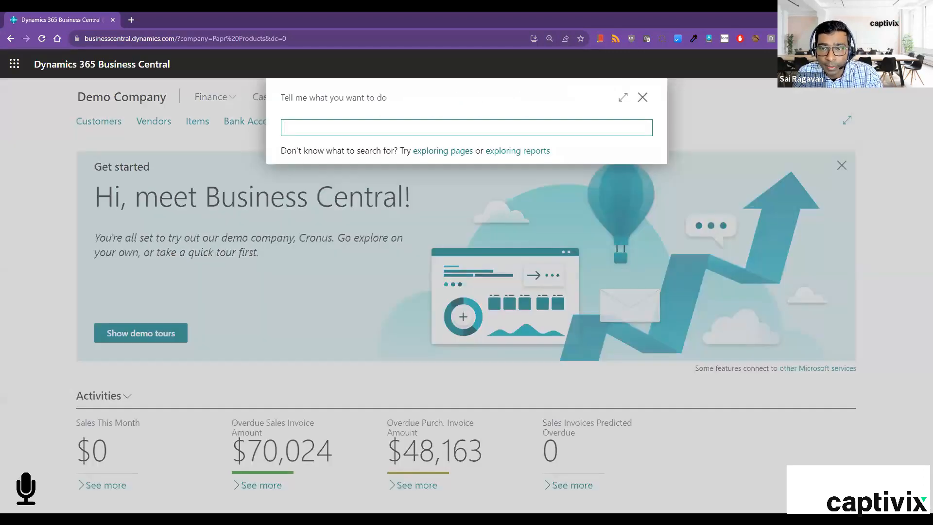
text(pay jour)
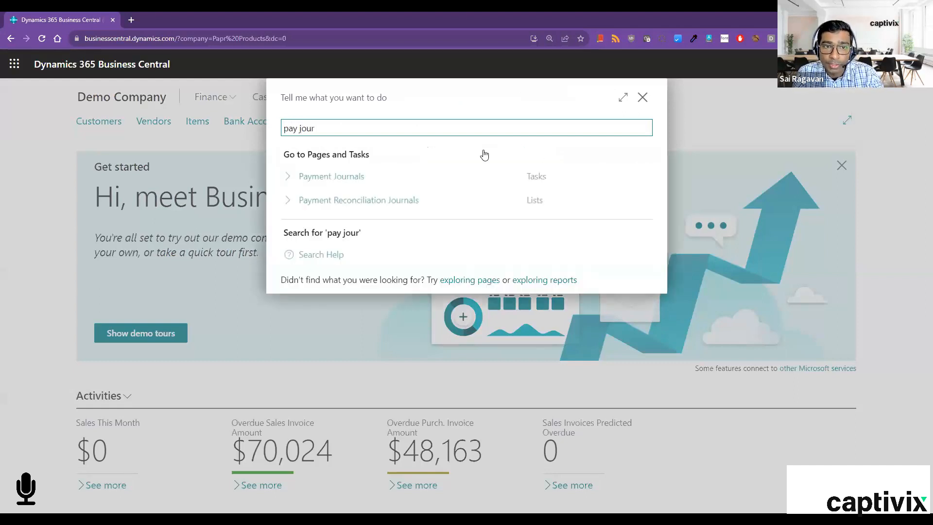
click(328, 180)
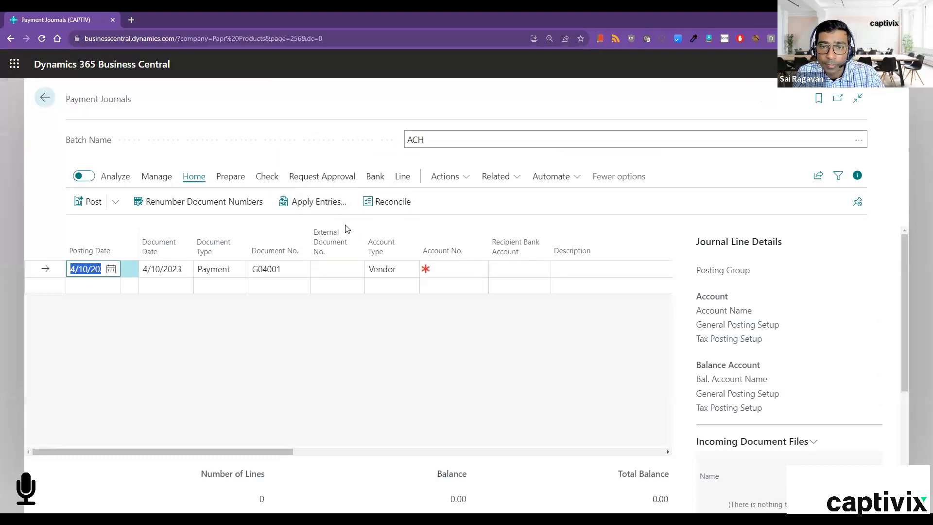
- Start Suggest Vendor Payments for the ACH batch and choose Electronic Payment as the bank payment type
click(232, 177)
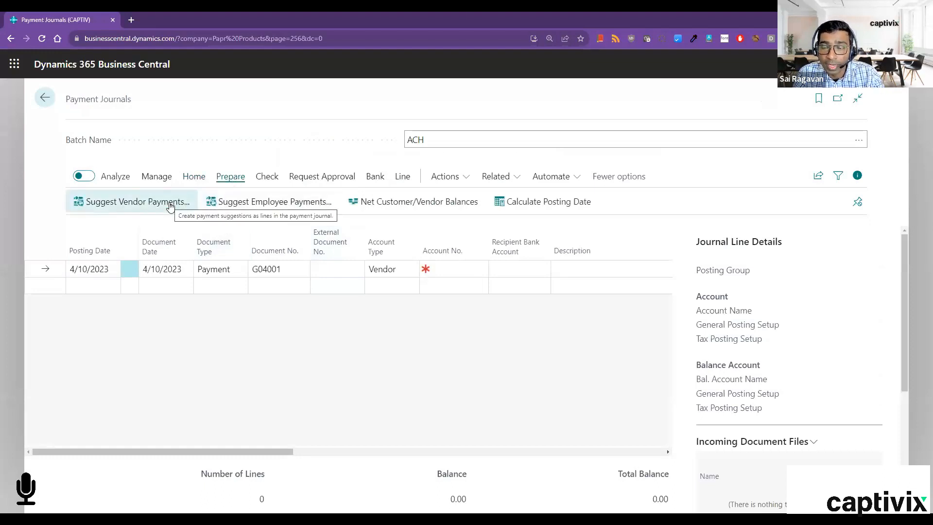
click(170, 204)
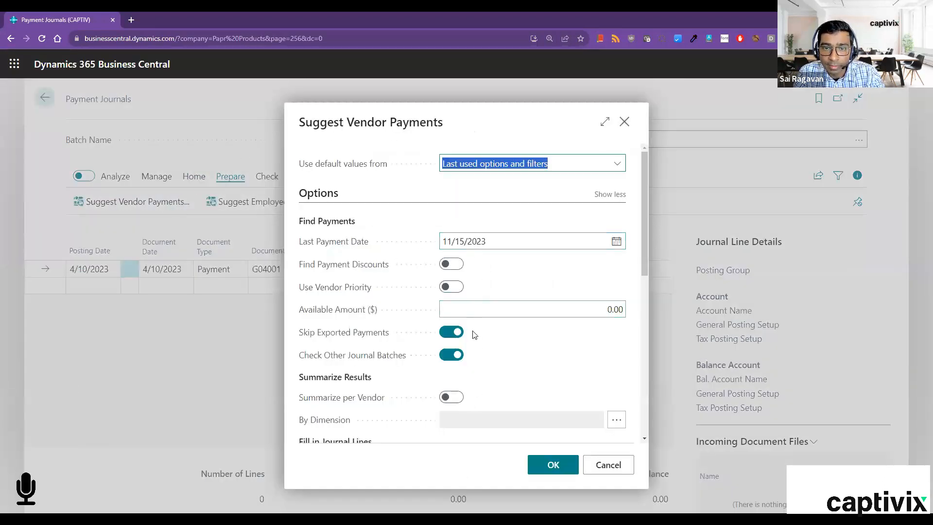
click(482, 246)
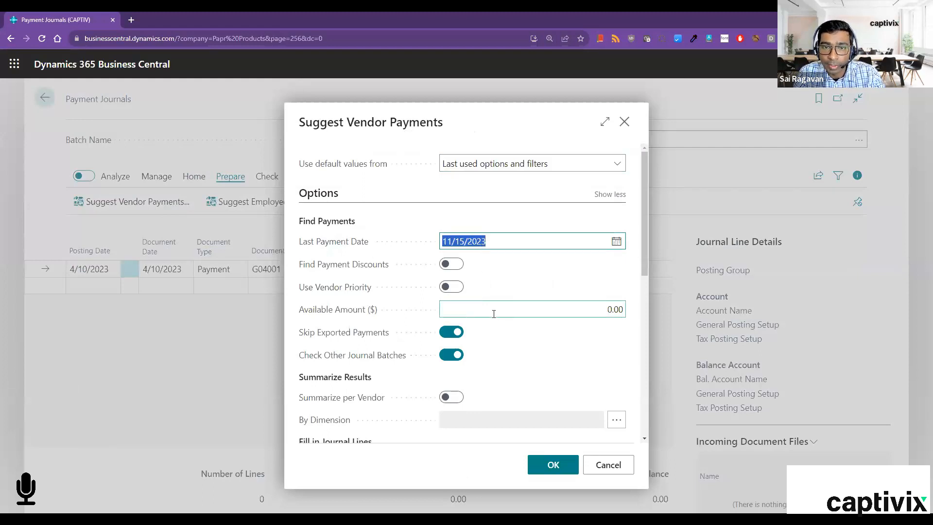
scroll(494, 314, down, 6)
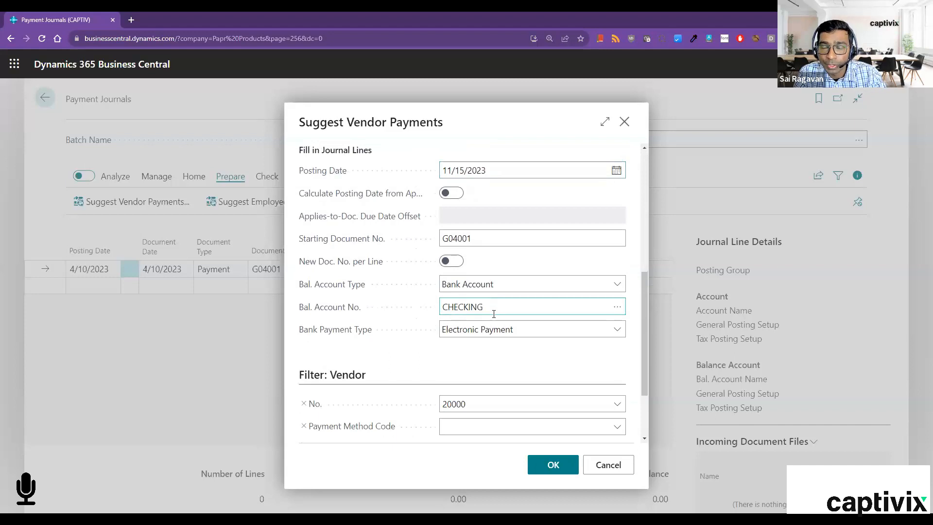
click(498, 335)
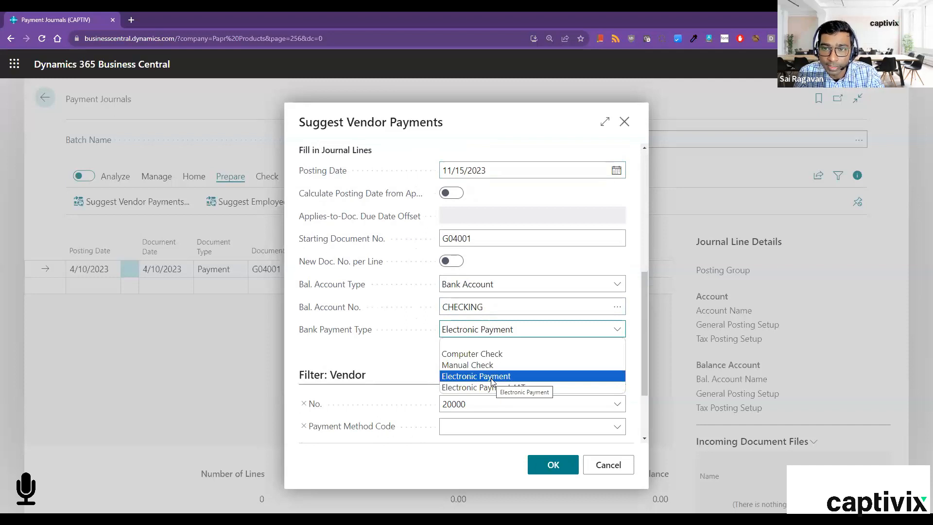
click(461, 377)
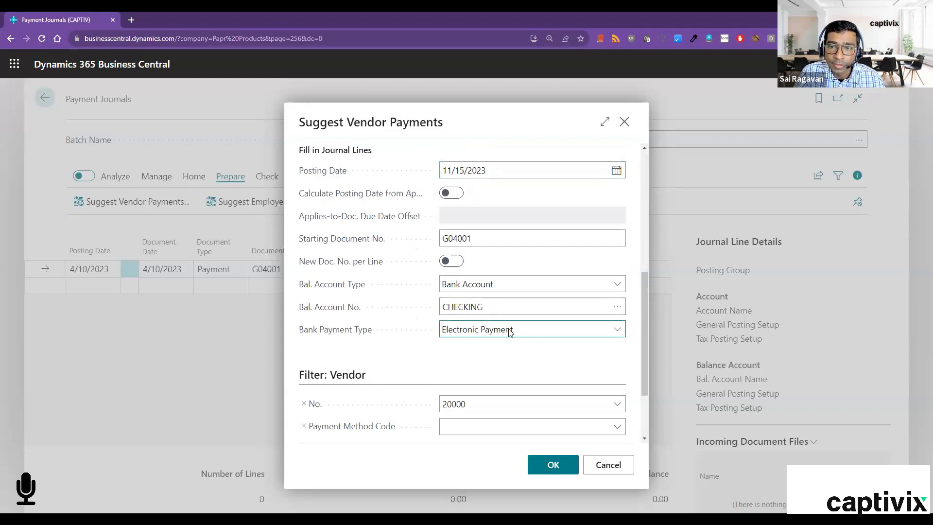
- Remove the vendor number filter and generate the suggested vendor payment lines in the journal
scroll(503, 341, down, 3)
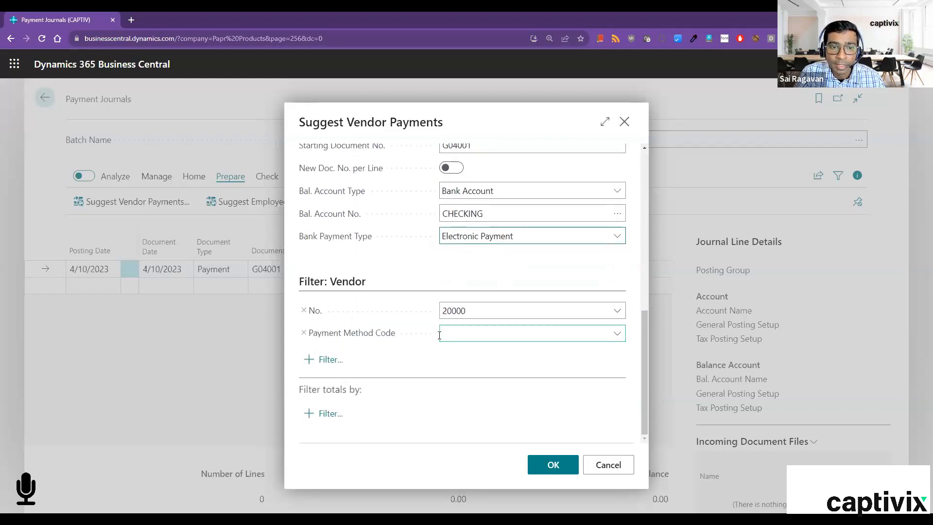
click(494, 308)
click(304, 310)
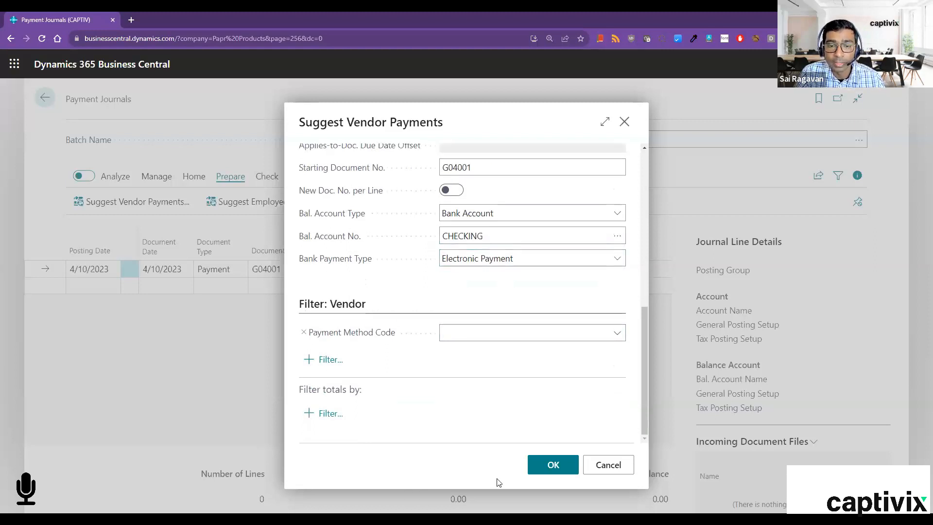
click(536, 460)
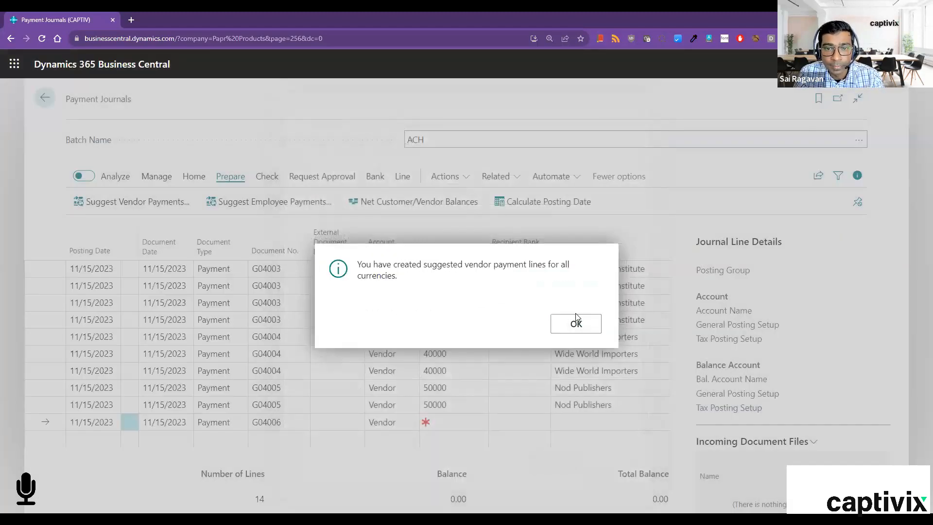
click(577, 324)
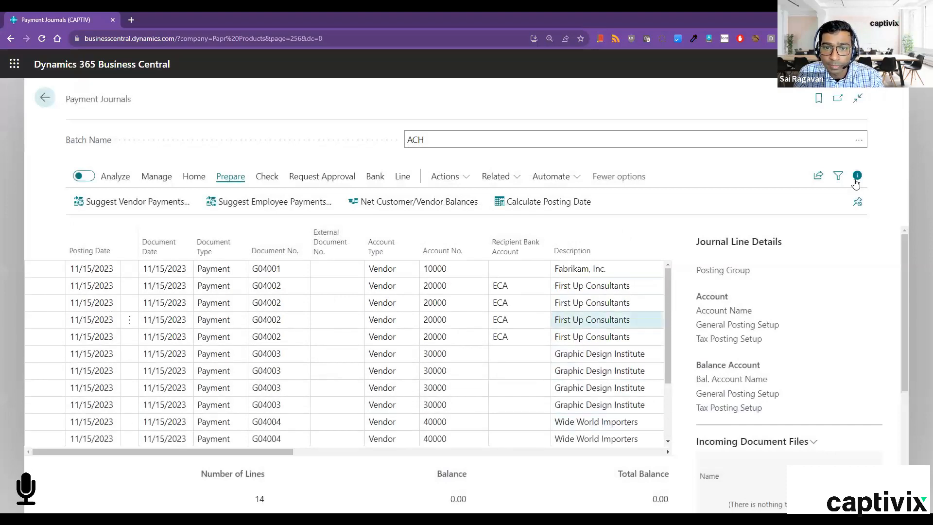
- Hide the details pane and review the suggested lines' payment method codes, amounts, balancing accounts and applied invoices
click(856, 180)
drag(426, 453, 571, 460)
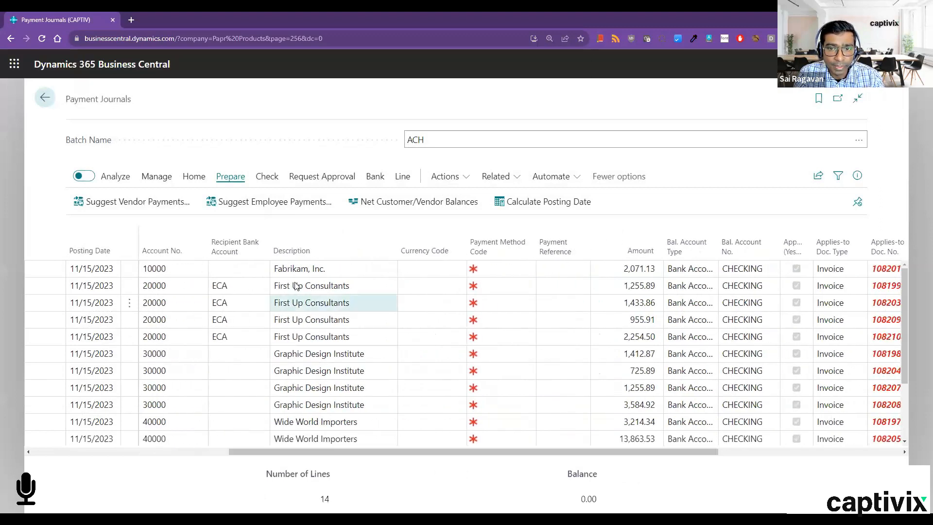
- Delete the suggested payment lines for Graphic Design Institute, Wide World Importers and Nod Publishers from the ACH batch
drag(377, 453, 240, 451)
click(488, 354)
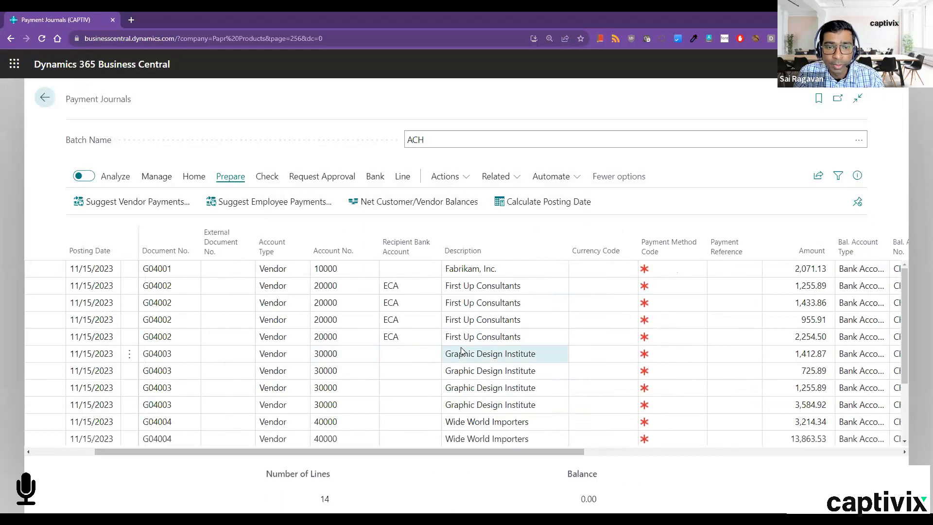
scroll(461, 388, down, 2)
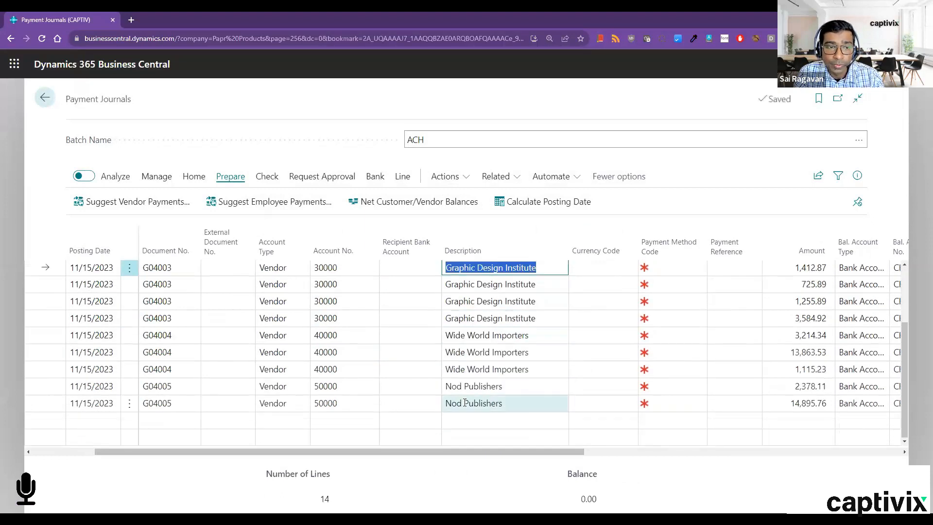
shift+click(465, 402)
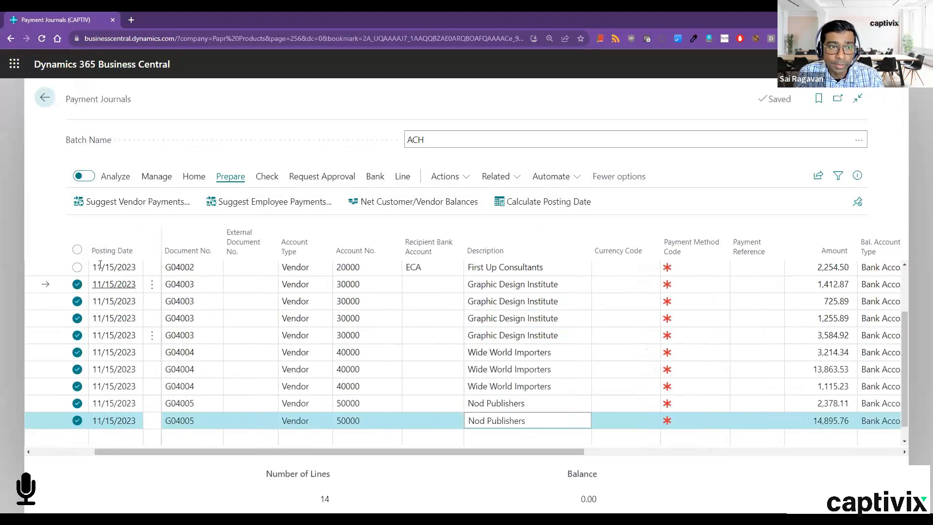
click(194, 176)
click(156, 178)
click(90, 204)
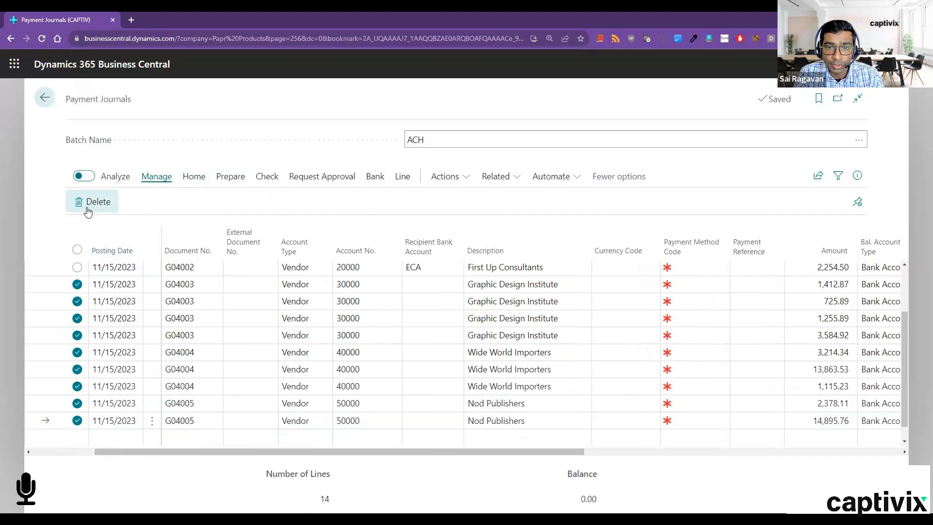
click(515, 323)
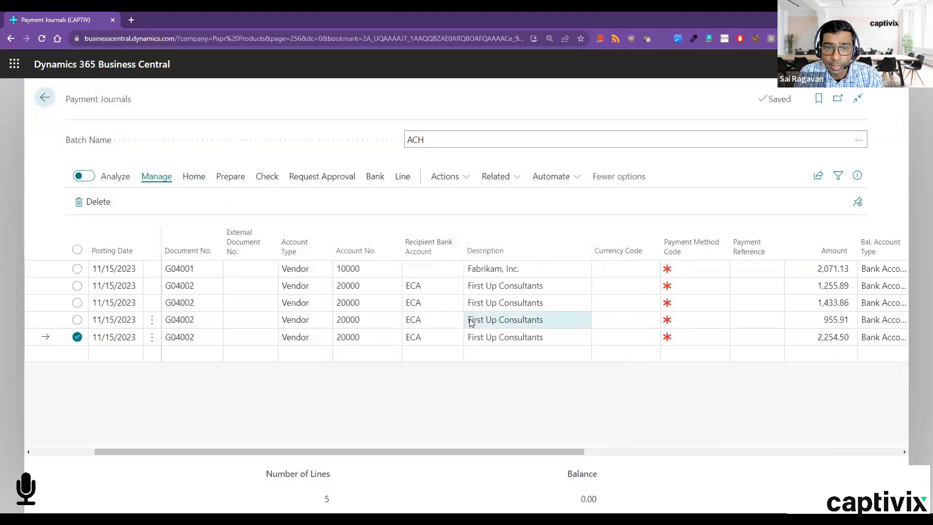
- Delete the Fabrikam, Inc. payment line from the journal
click(548, 270)
click(547, 268)
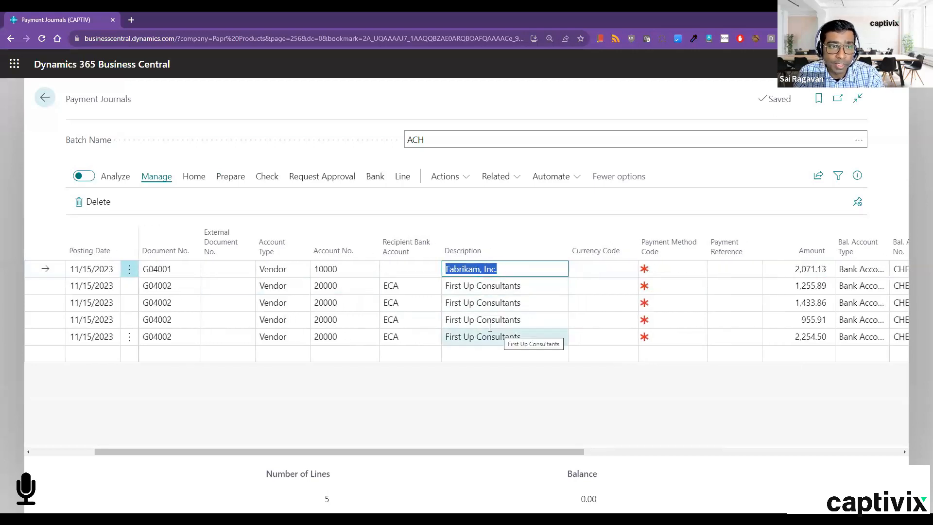
click(96, 205)
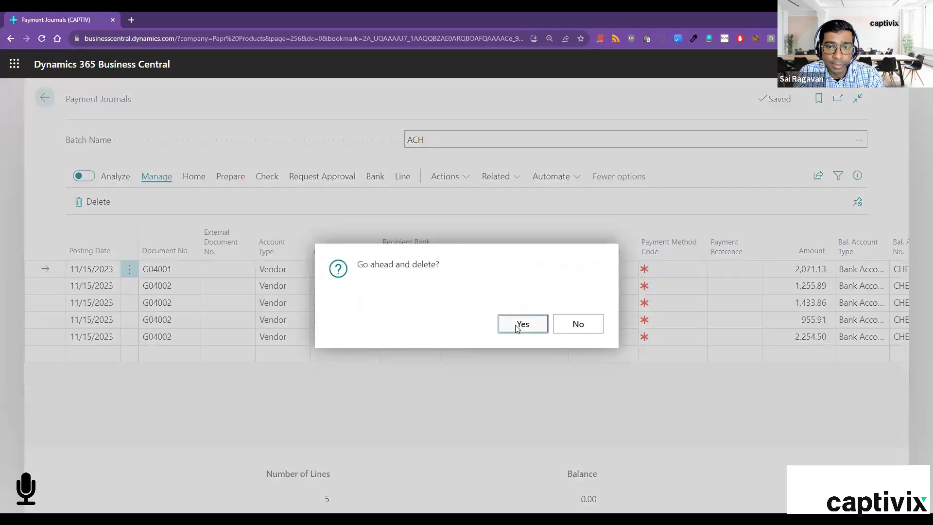
click(521, 322)
- Export the First Up Consultants electronic payments from the CHECKING bank account, with PDF as the output method for the remittance advice
drag(462, 452, 612, 450)
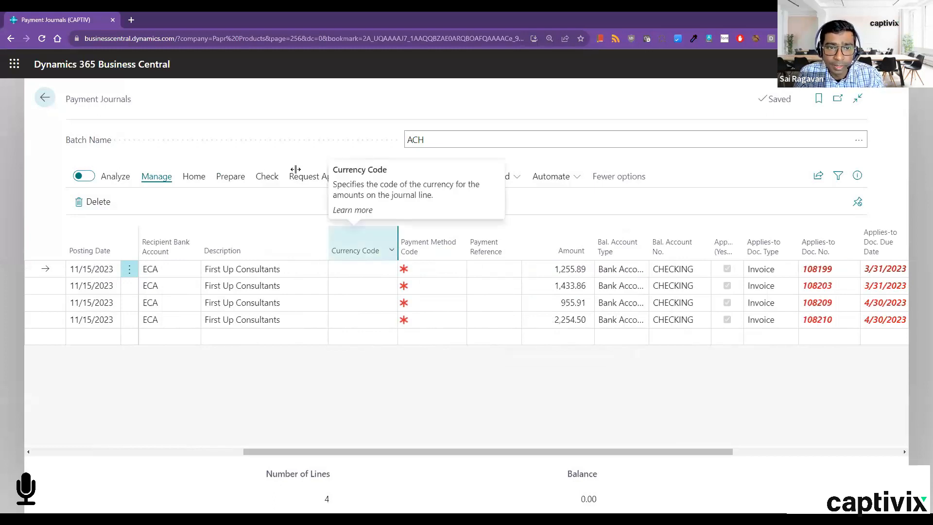
click(374, 177)
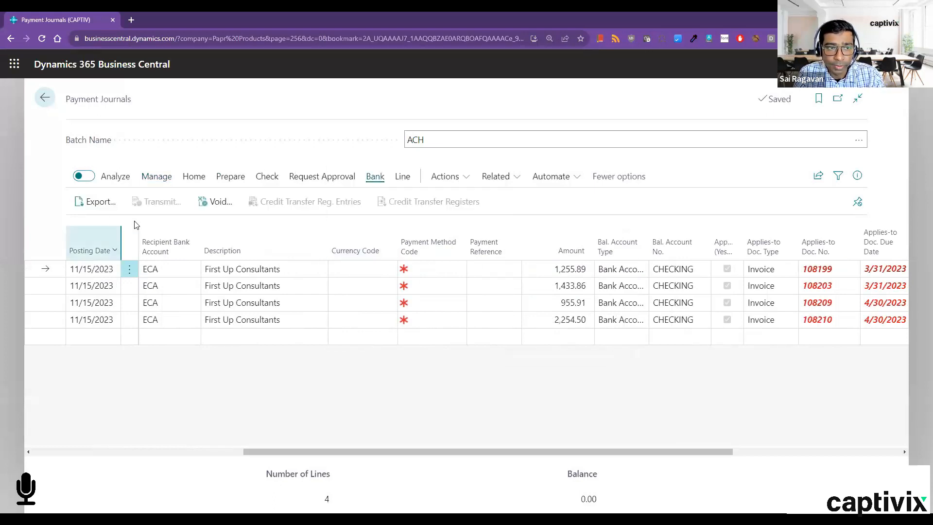
click(97, 202)
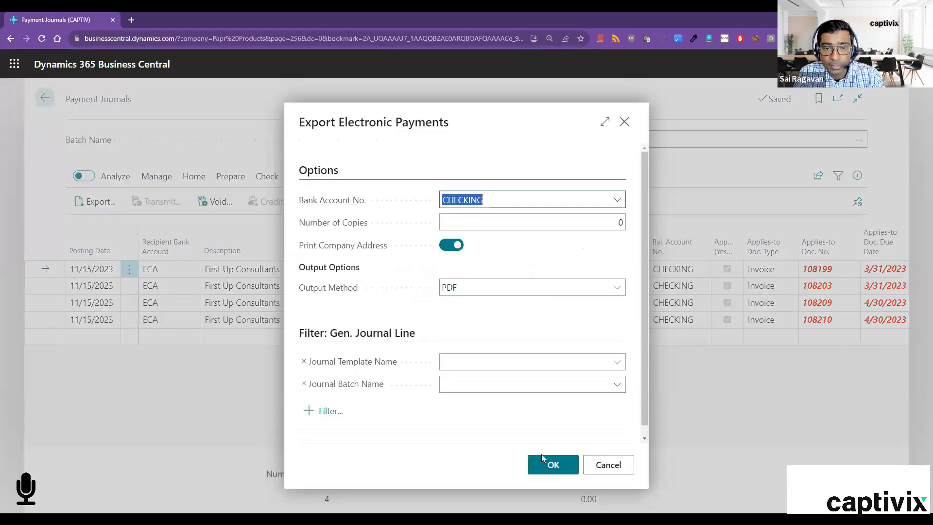
click(617, 293)
click(488, 337)
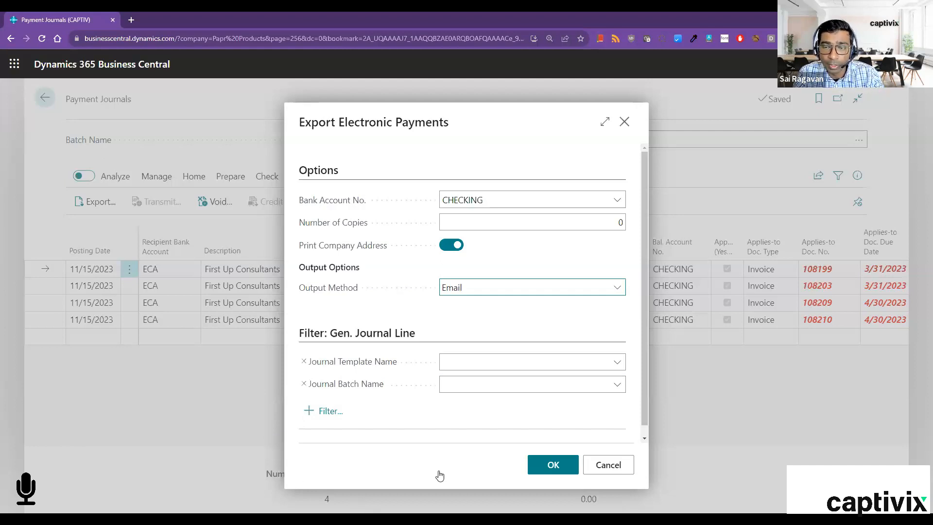
click(455, 288)
click(454, 323)
click(548, 465)
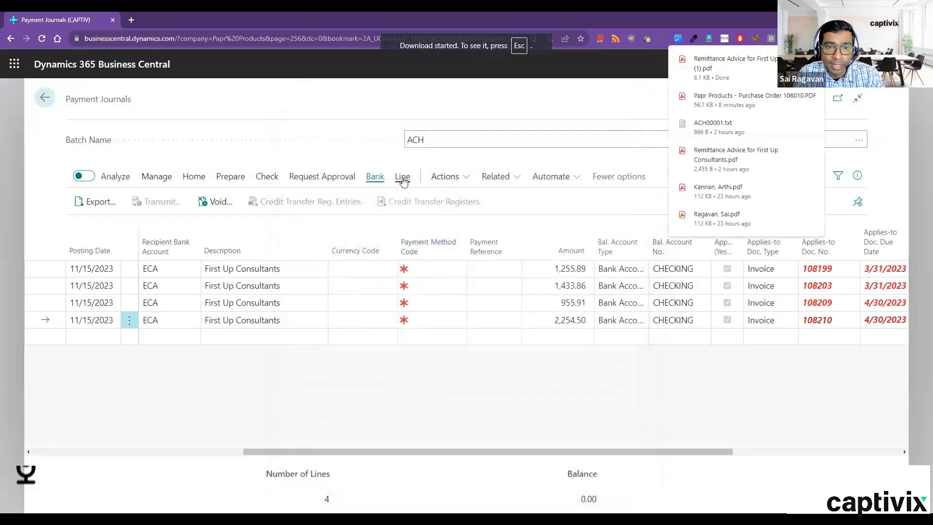
- Generate the EFT file for the exported CHECKING payments with settlement date 11/15/2023, and return to the payment journal
click(439, 189)
mouse_move(440, 198)
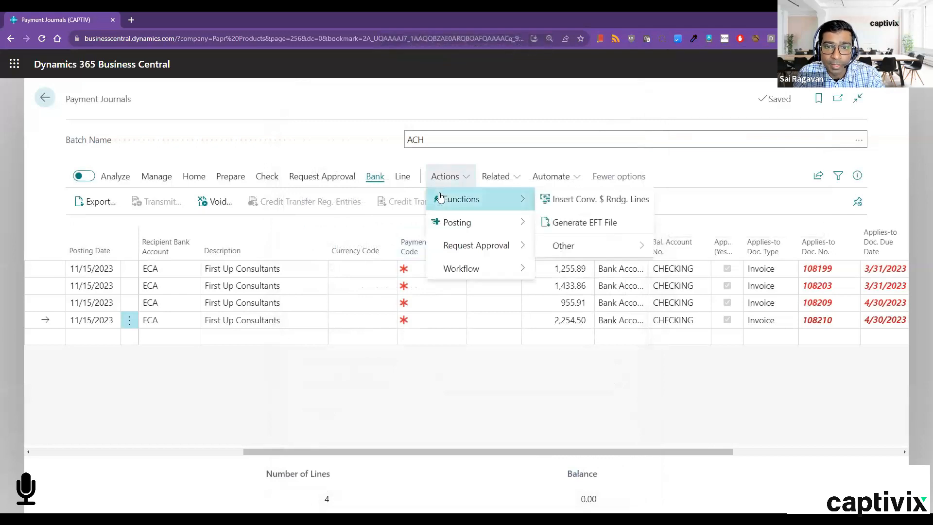
click(626, 229)
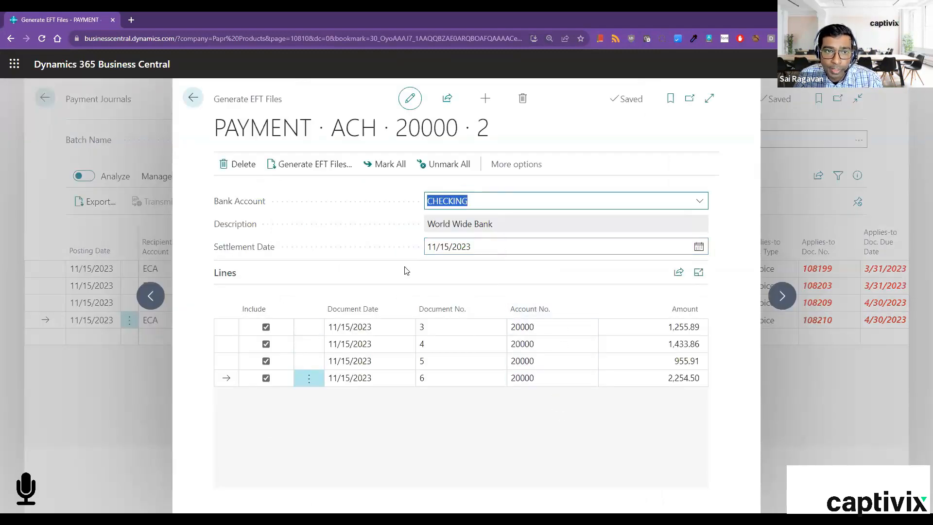
click(316, 166)
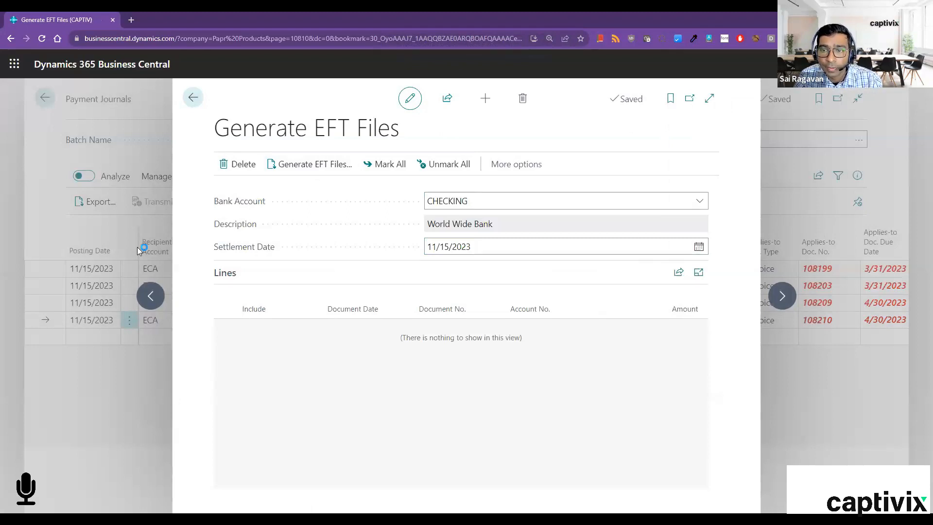
key(Escape)
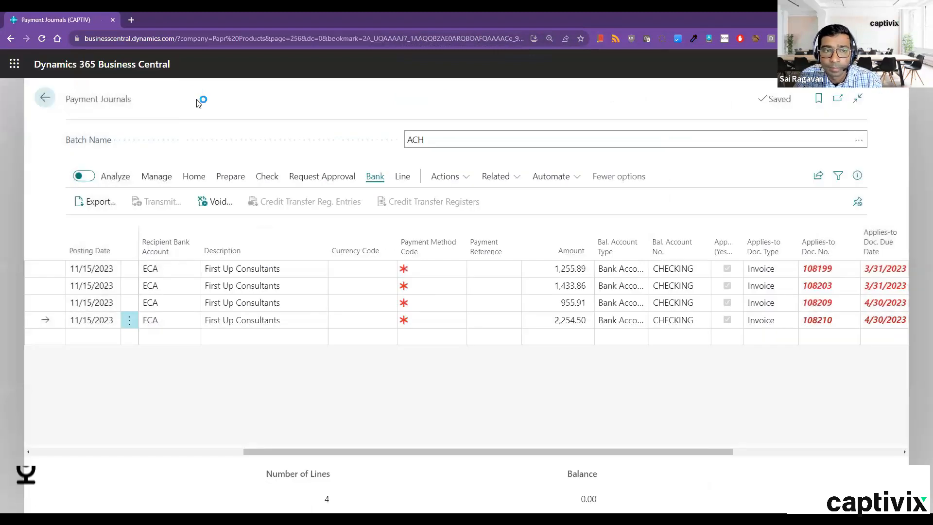
- Post the ACH payment journal lines and leave the journal for the home page
click(194, 178)
key(F9)
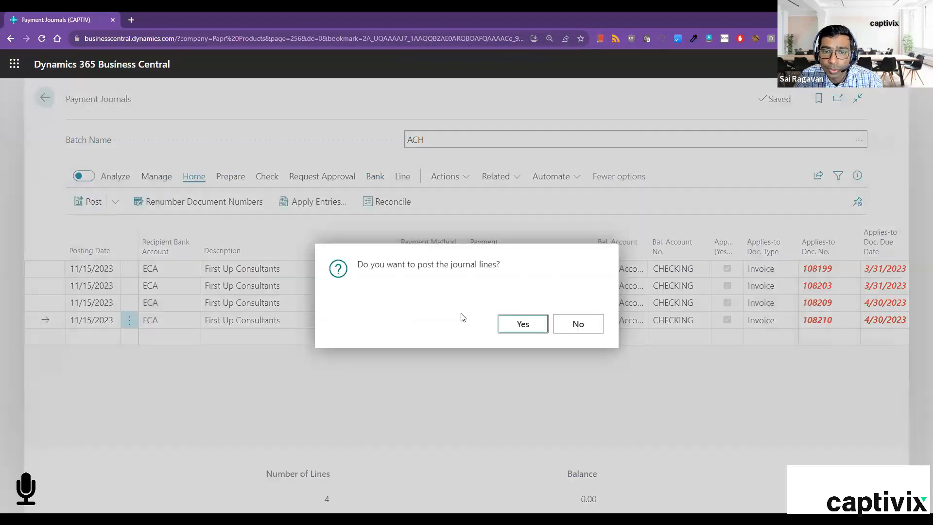
click(532, 324)
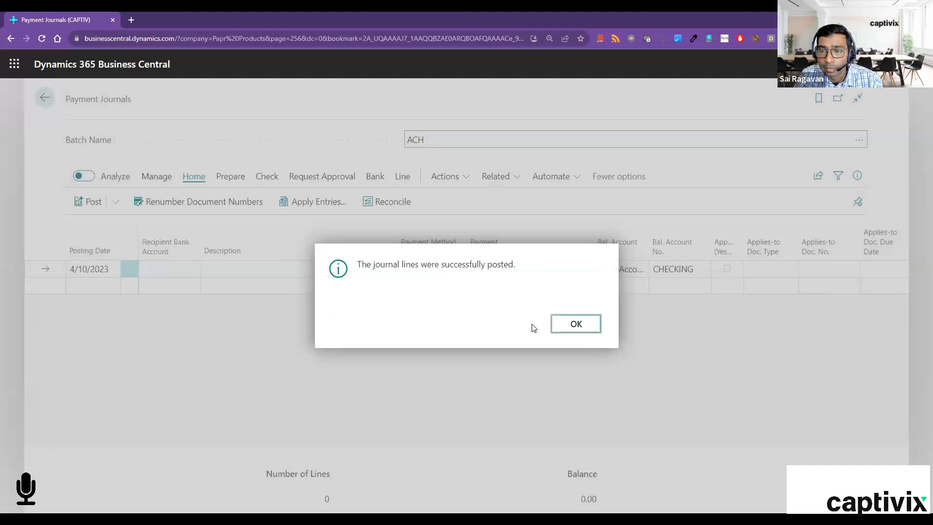
click(564, 329)
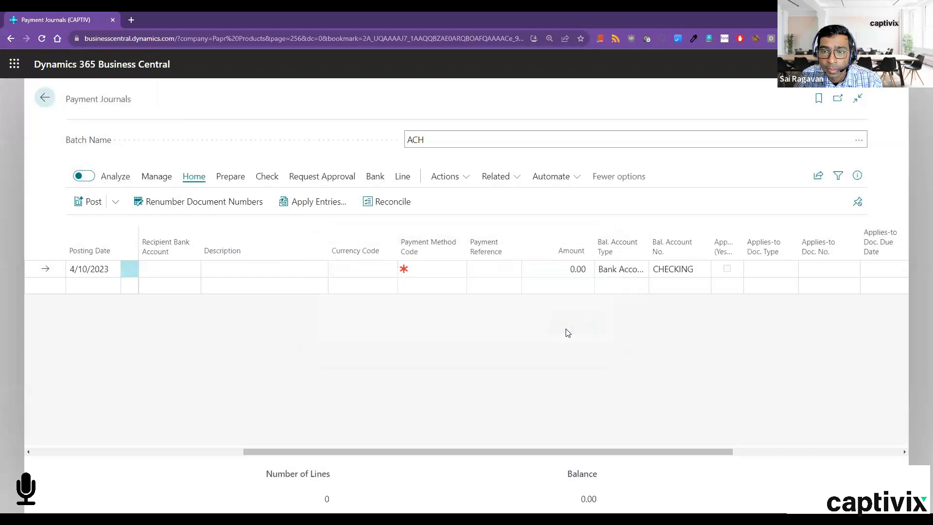
key(Escape)
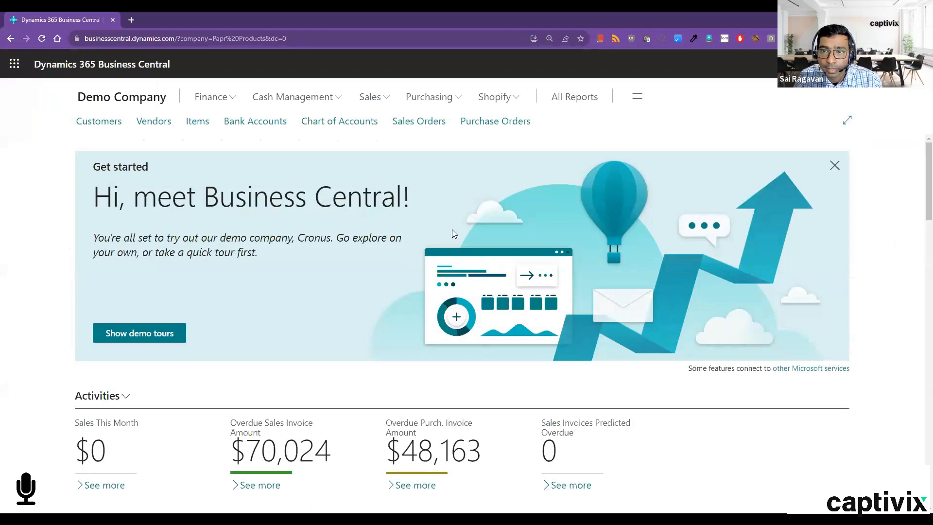
- Open the Adatum Corporation sales order dated 4/10/2023 and examine its line's amounts and quantity to ship
click(421, 121)
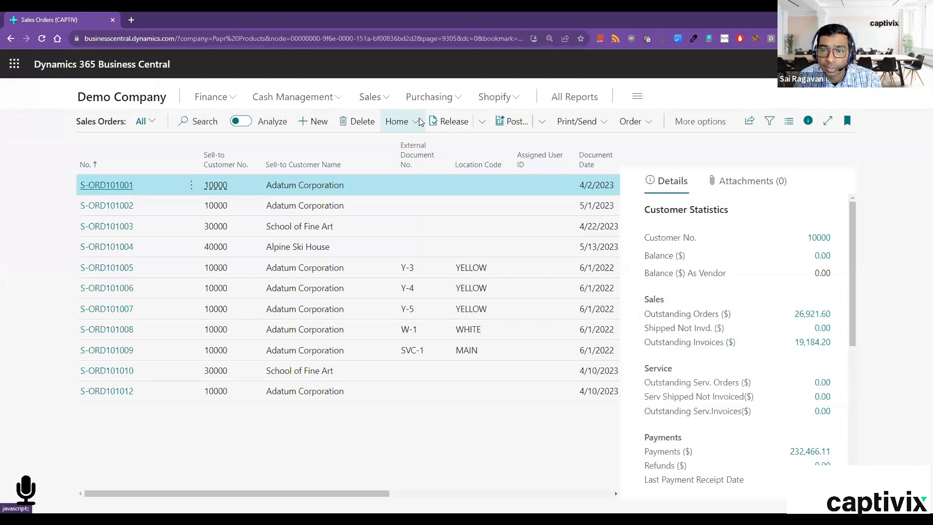
click(282, 398)
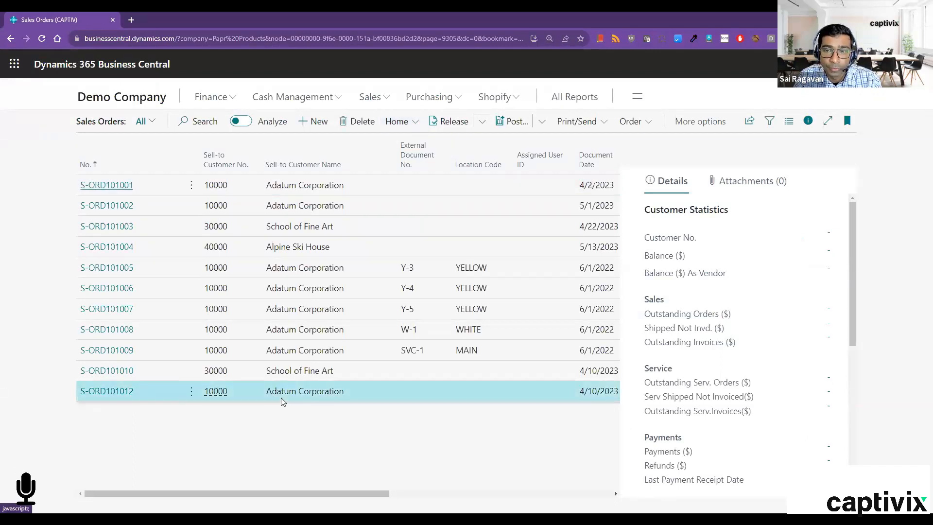
click(116, 394)
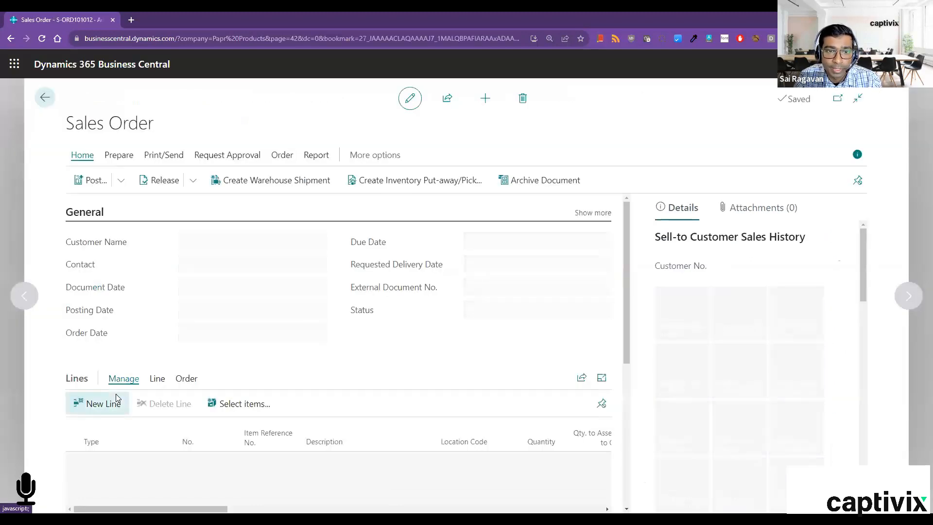
scroll(258, 369, down, 2)
drag(223, 428, 411, 434)
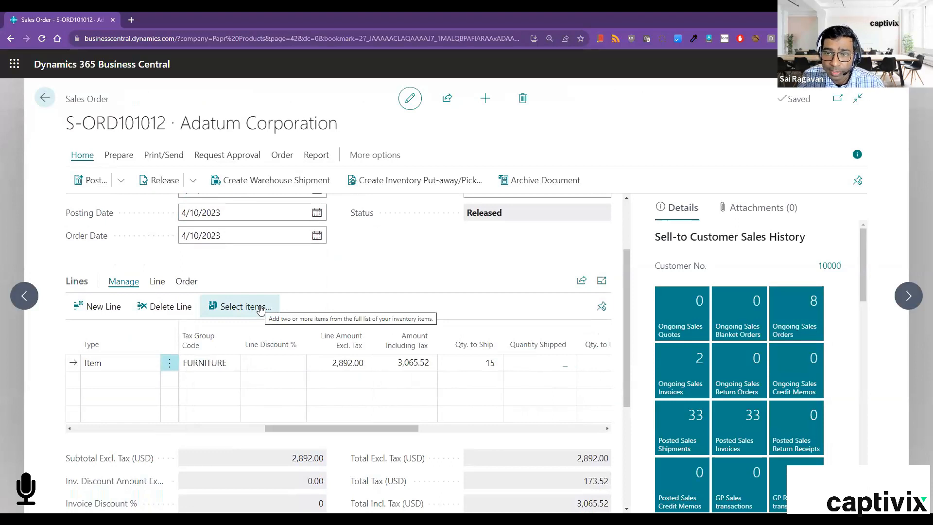
click(120, 184)
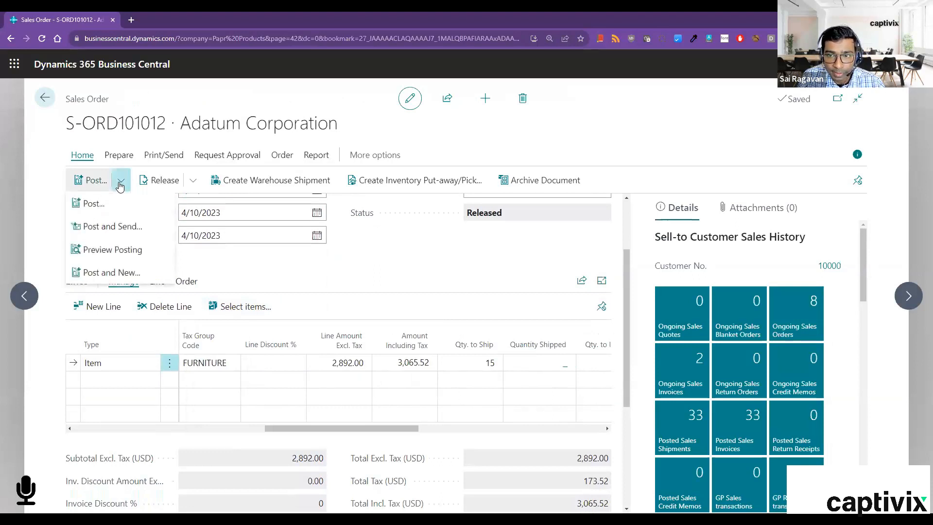
click(96, 205)
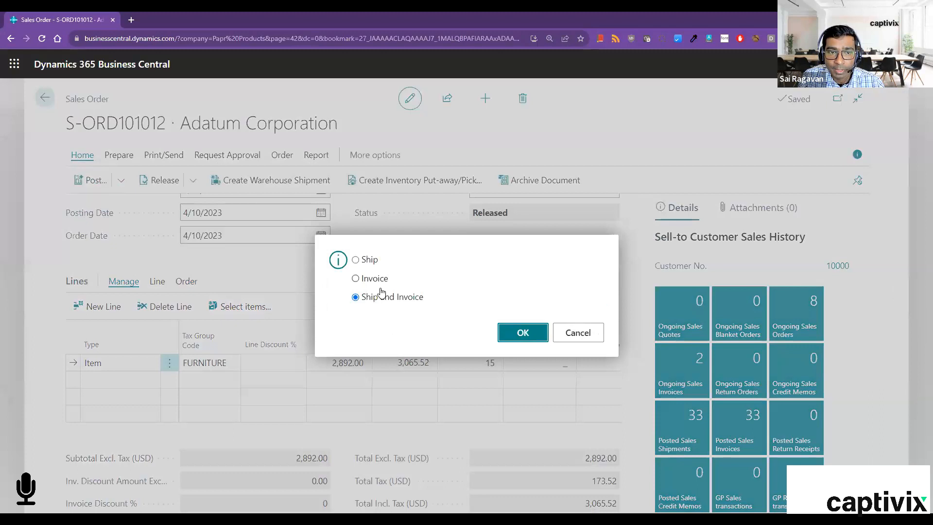
click(358, 259)
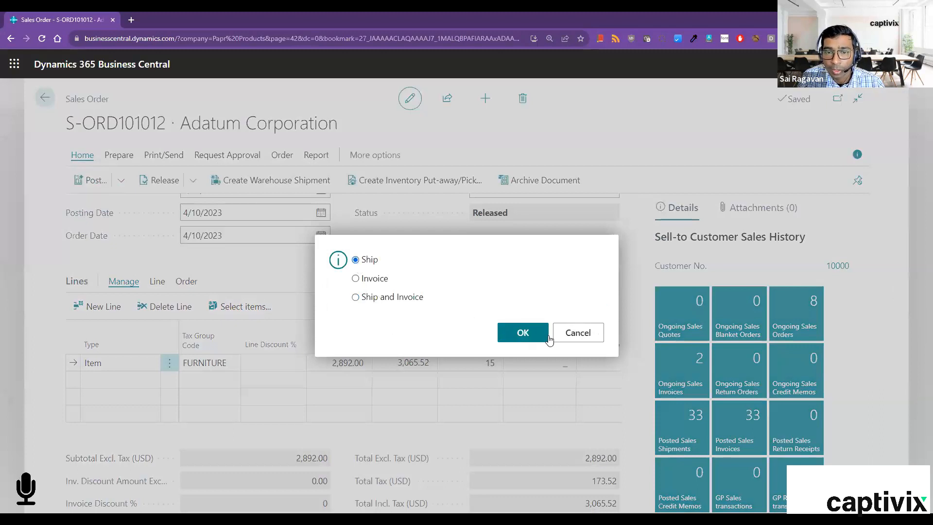
click(577, 334)
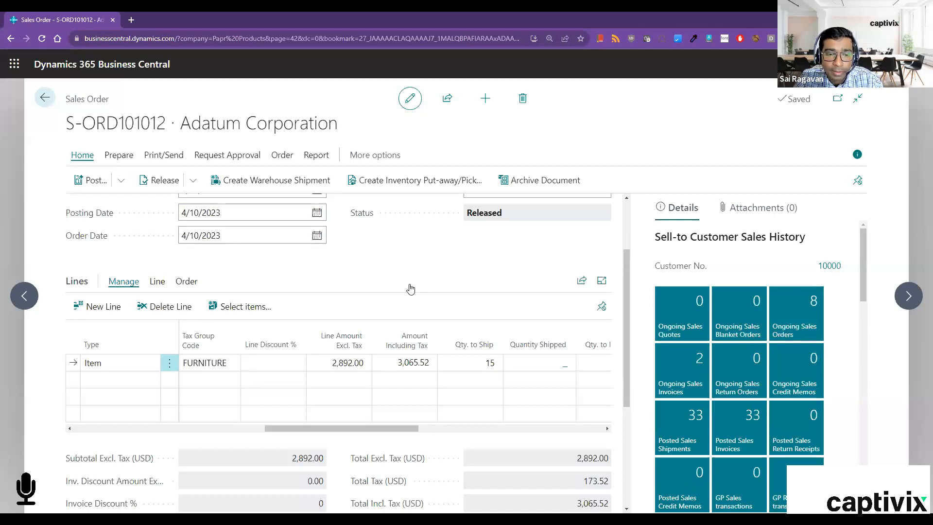
- Check the order line's shipping and invoicing quantities and the posting options, and return to the sales orders list
scroll(368, 435, right, 3)
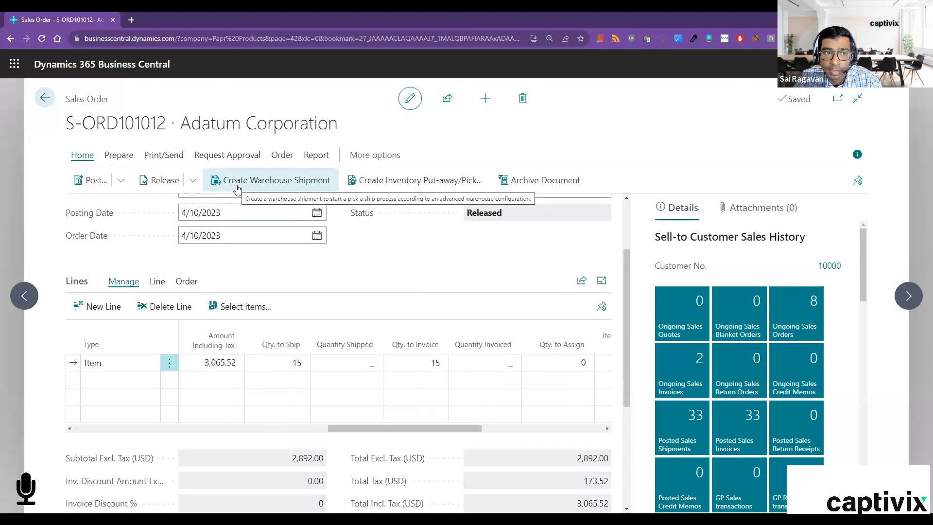
click(237, 189)
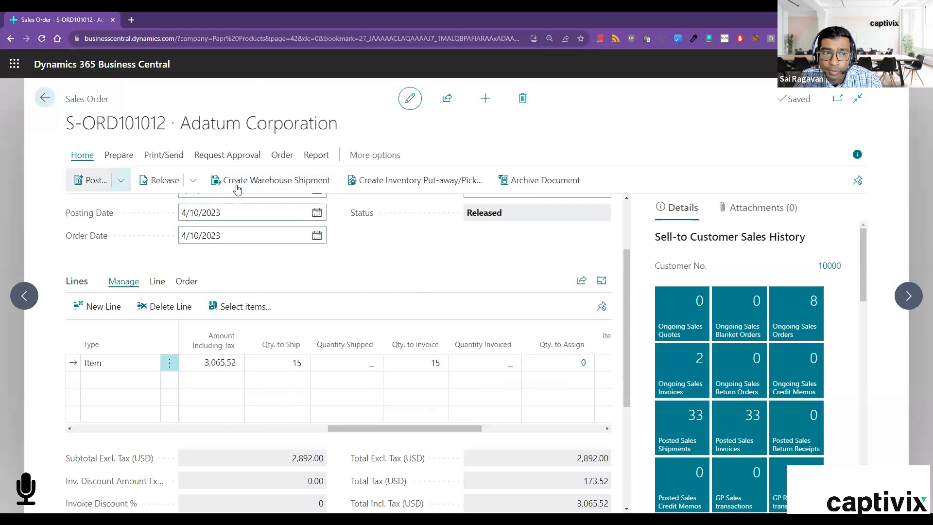
click(120, 181)
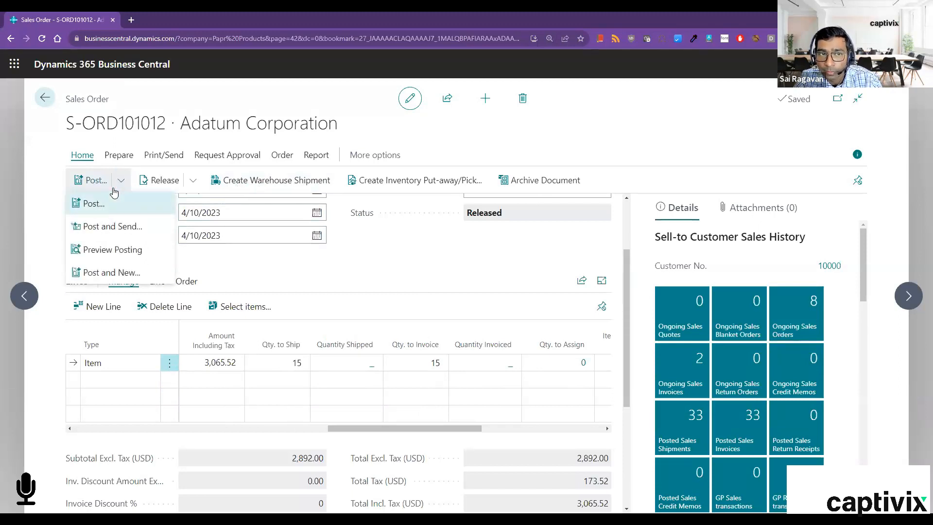
click(46, 98)
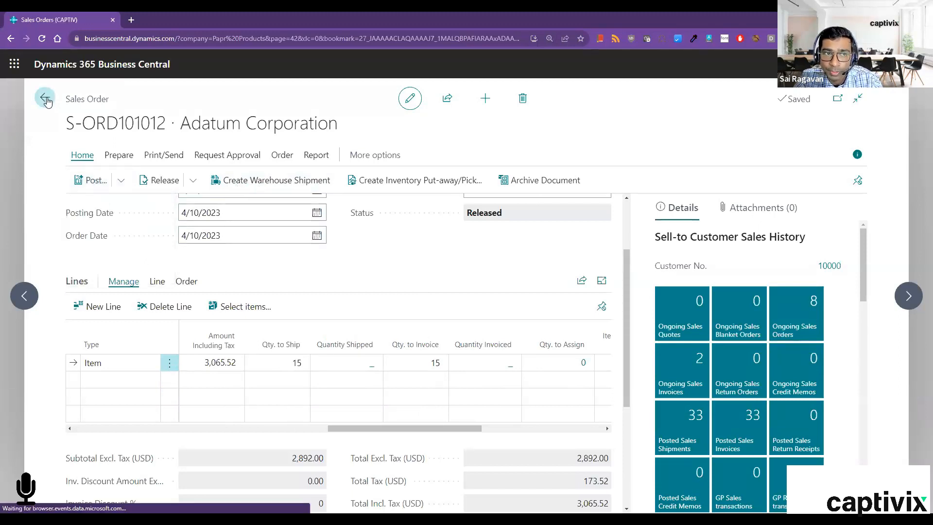
- Search for "pos sal inv" and open the Posted Sales Invoices page
key(alt+q)
text(pos salk)
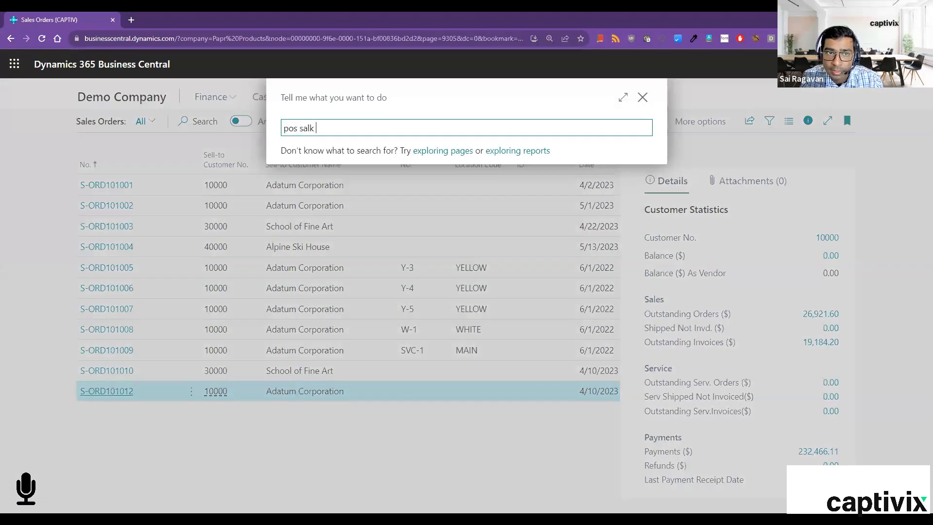
key(BackSpace)
key(BackSpace)
text(inv)
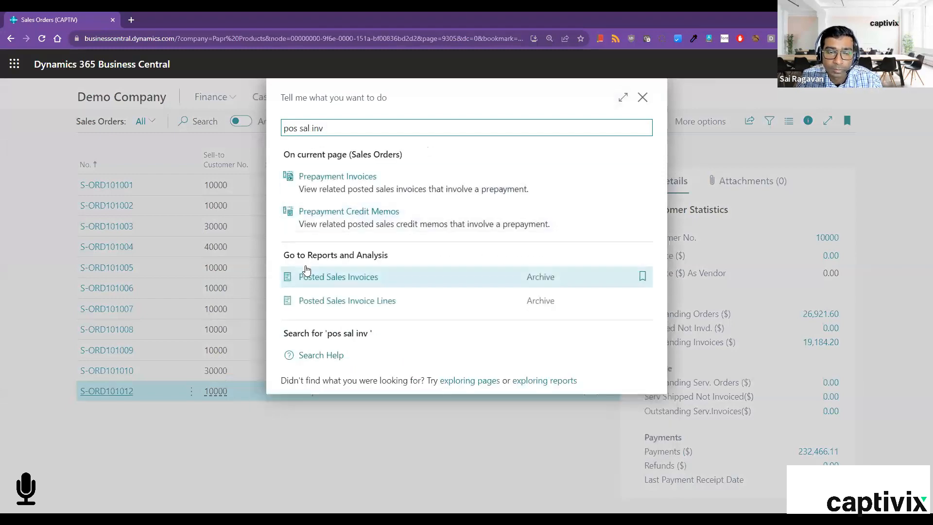
click(310, 276)
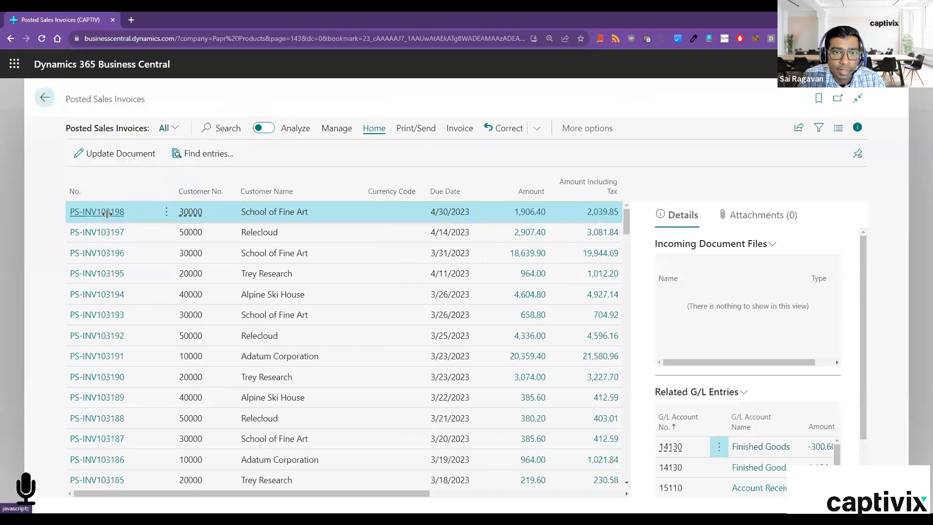
- Try to send the newest School of Fine Art invoice by email and decline downloading the attachment
click(406, 131)
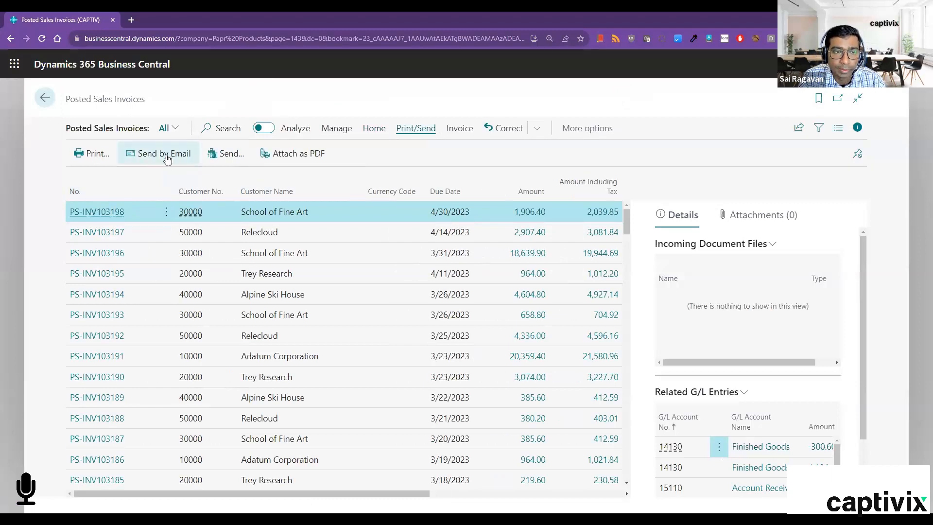
click(188, 156)
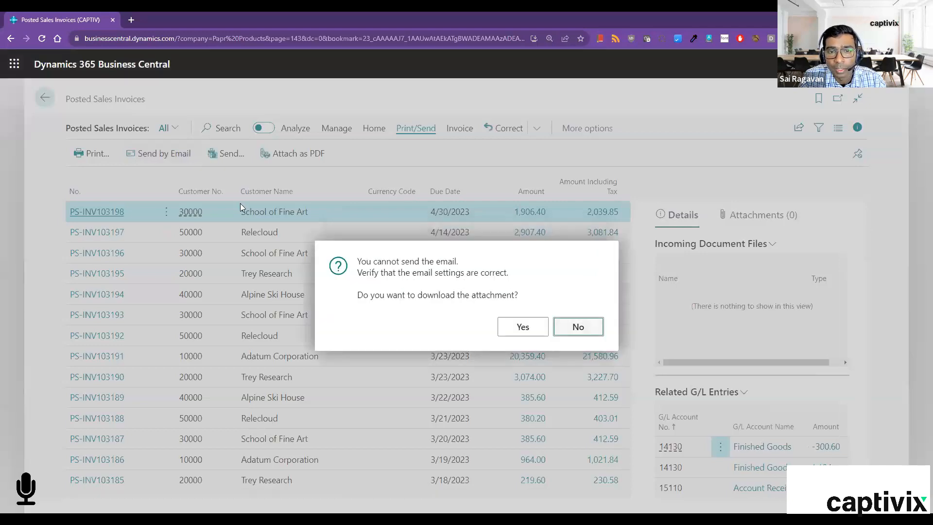
click(564, 329)
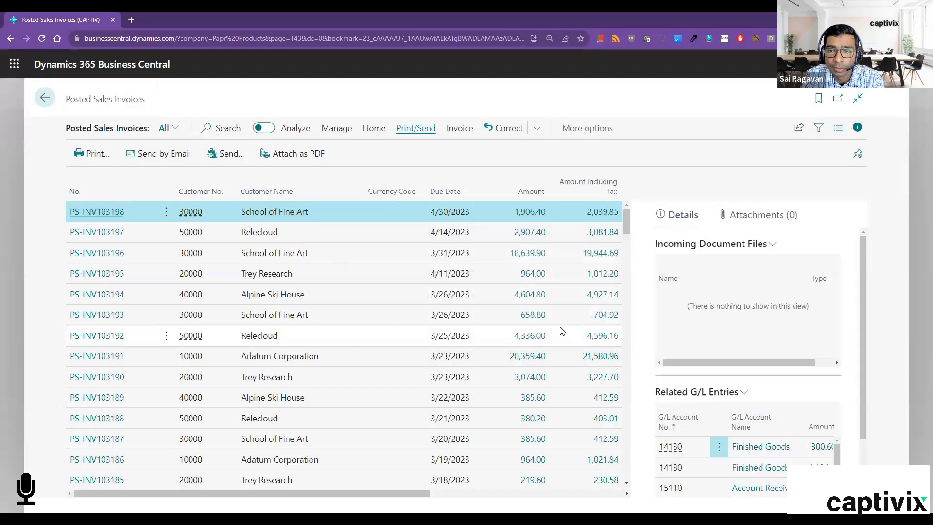
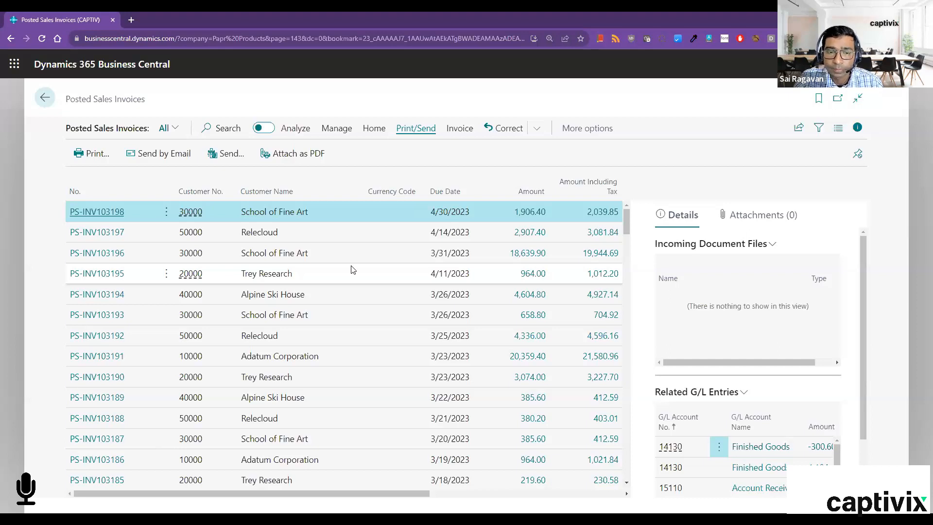
- Examine the posted invoices' remaining amounts, the invoice actions available and the meaning of the Closed column
drag(242, 494, 435, 494)
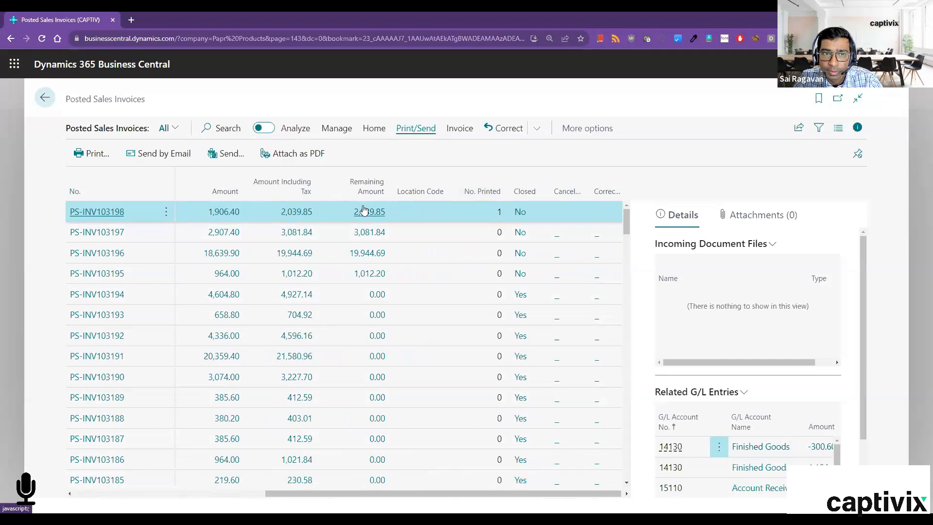
click(365, 130)
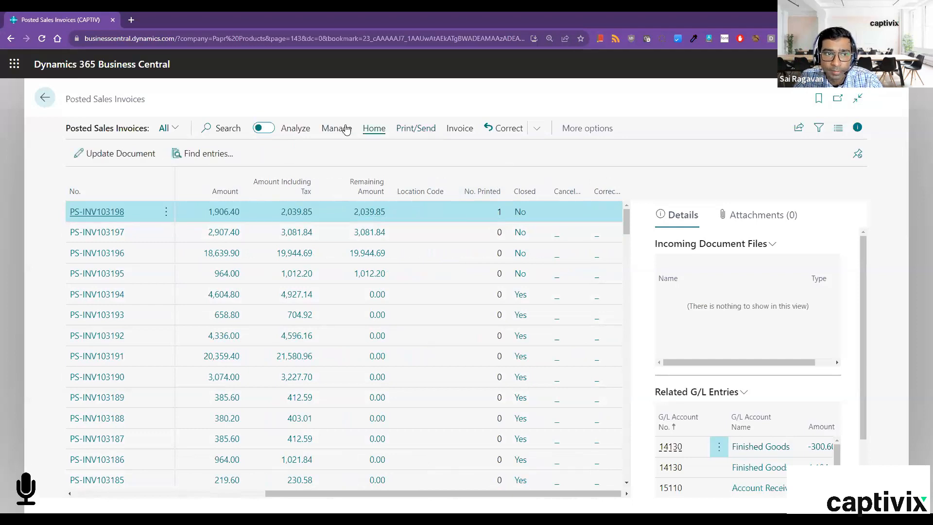
click(457, 131)
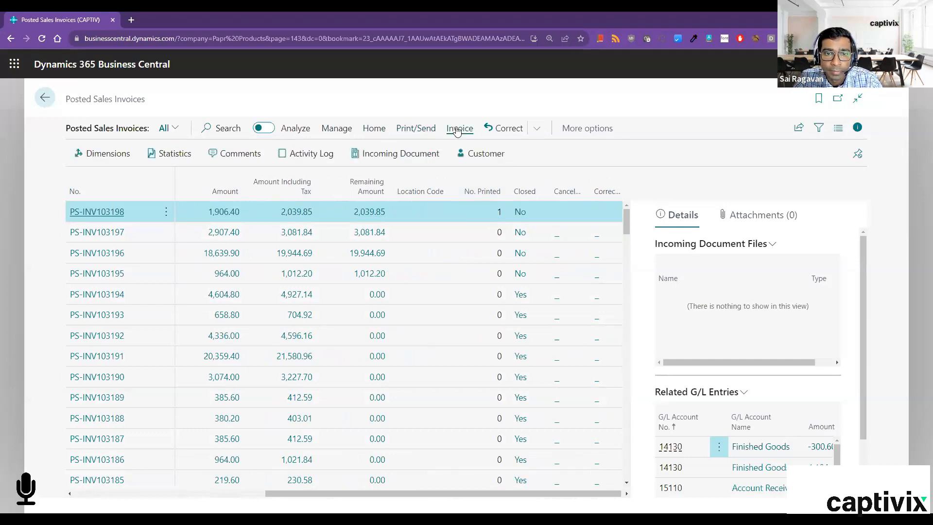
scroll(457, 274, down, 9)
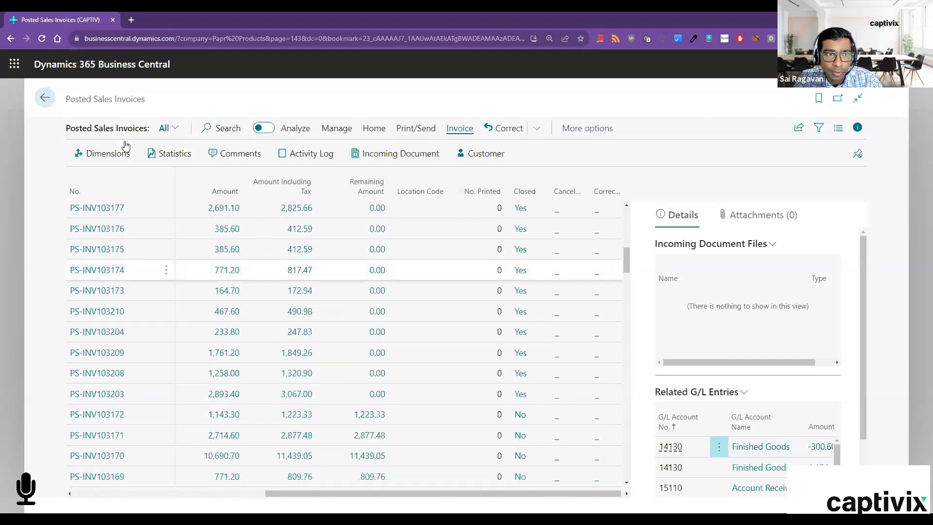
drag(63, 99, 145, 100)
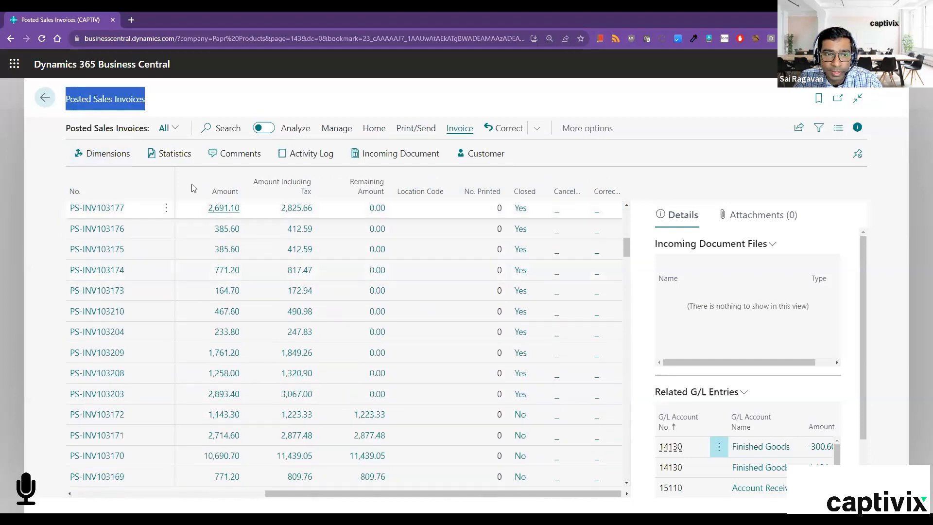
scroll(205, 204, down, 12)
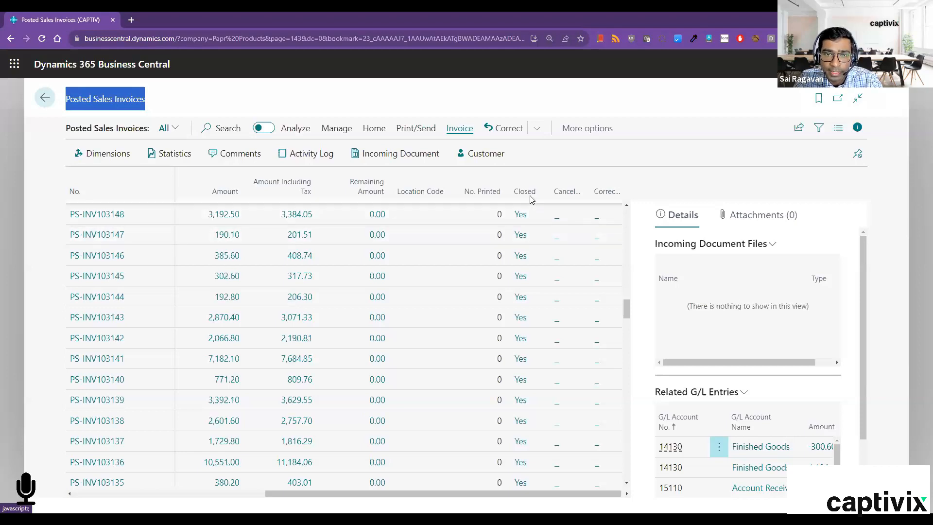
scroll(531, 223, up, 4)
scroll(531, 223, up, 2)
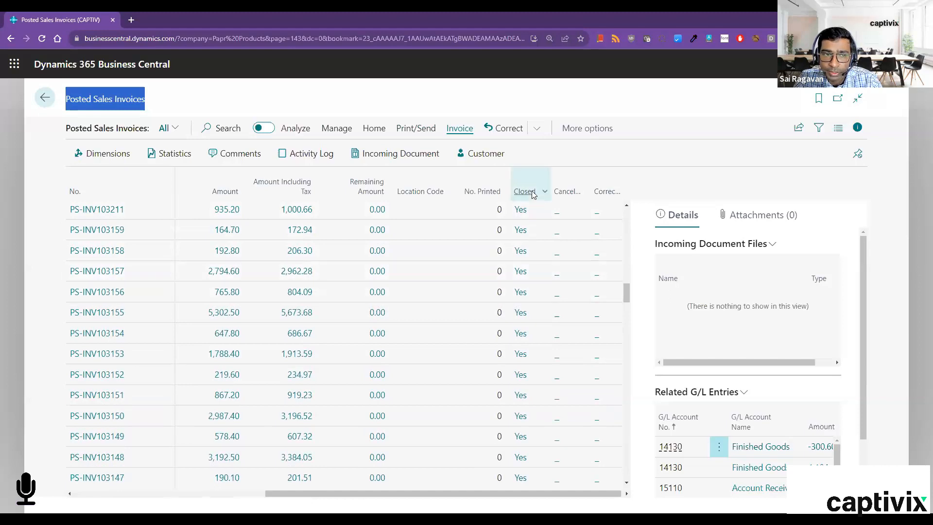
mouse_move(534, 193)
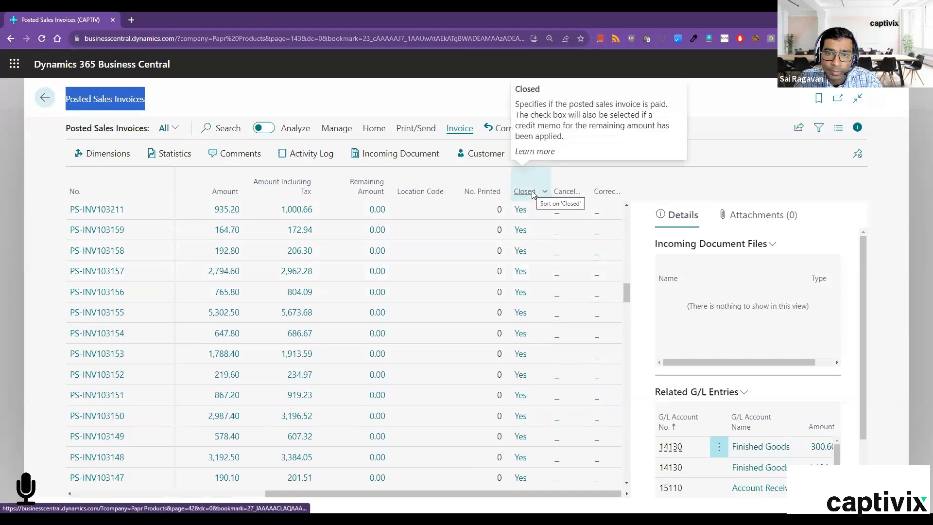
- Reload the Posted Sales Invoices page and hide the details pane to review the invoice list across its full width
key(F5)
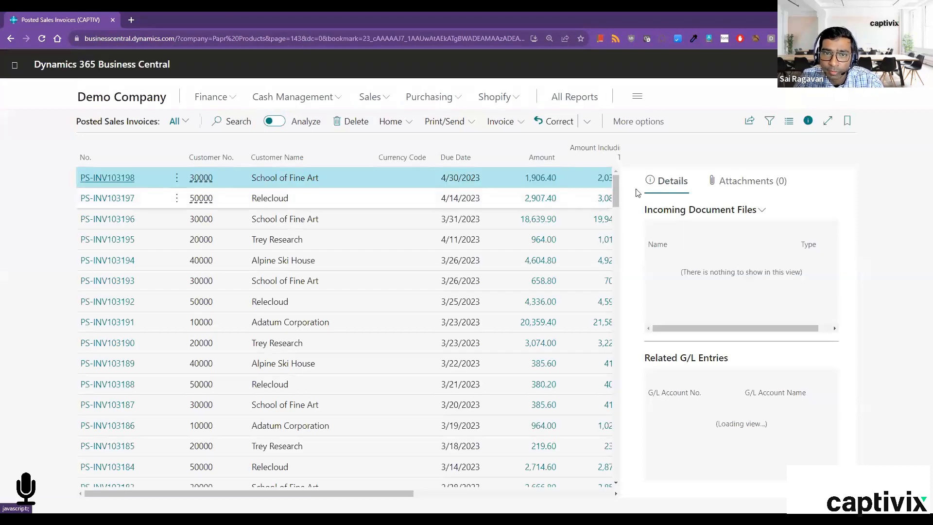
click(805, 122)
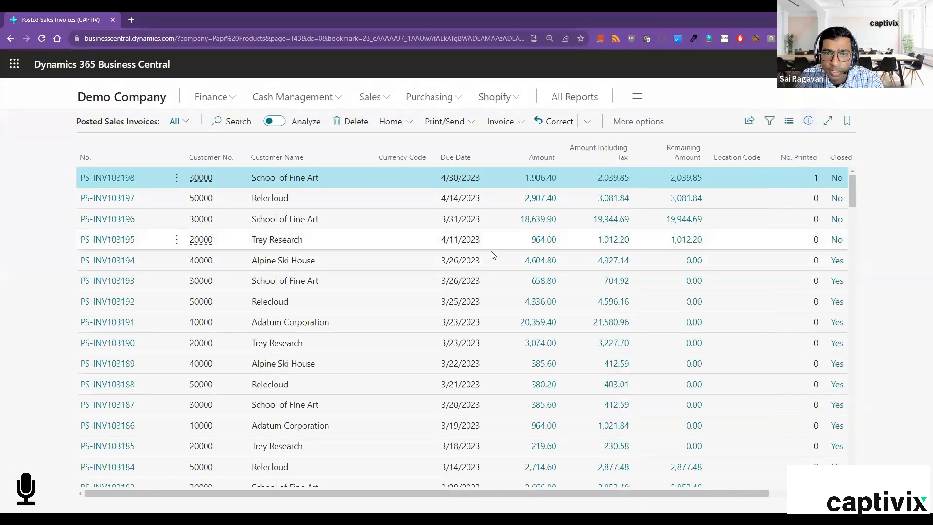
scroll(493, 255, down, 5)
scroll(493, 255, up, 1)
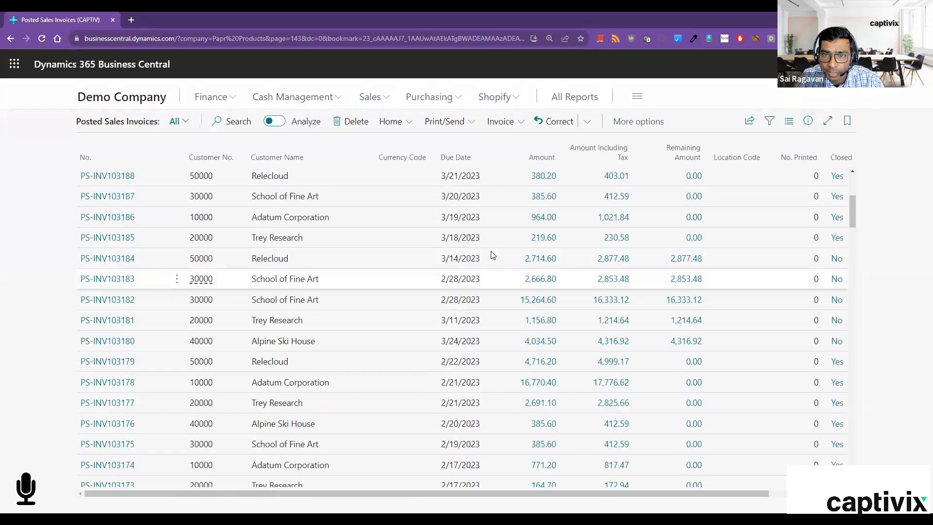
scroll(462, 243, up, 4)
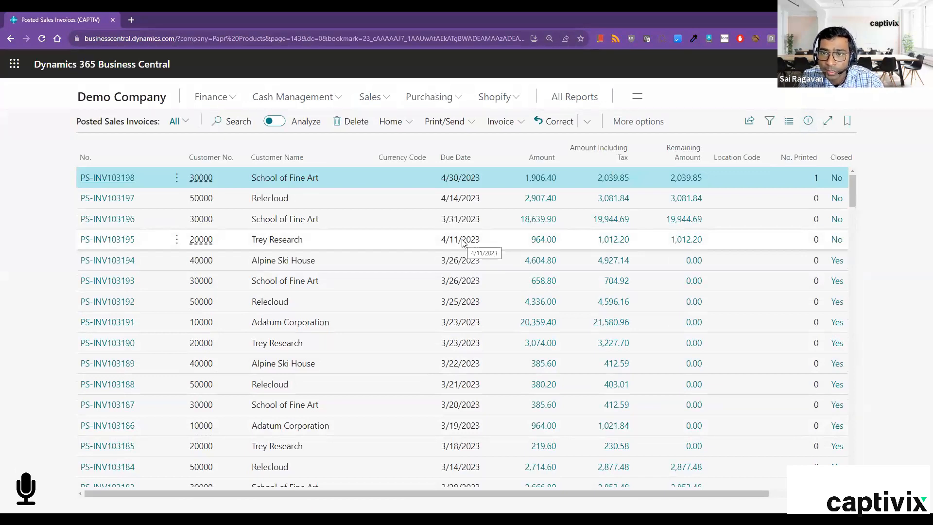
- Show the filter pane and filter the posted sales invoices by Customer No. for School of Fine Art
click(769, 126)
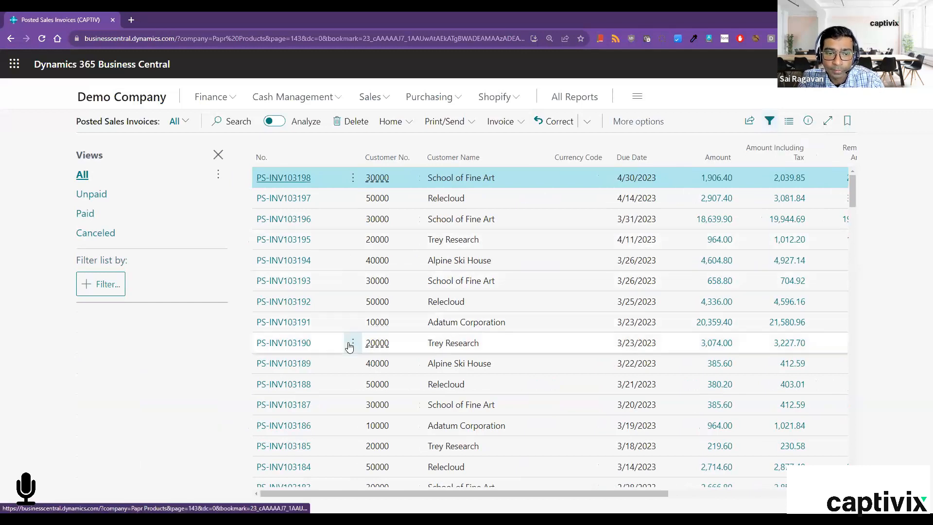
scroll(377, 500, right, 3)
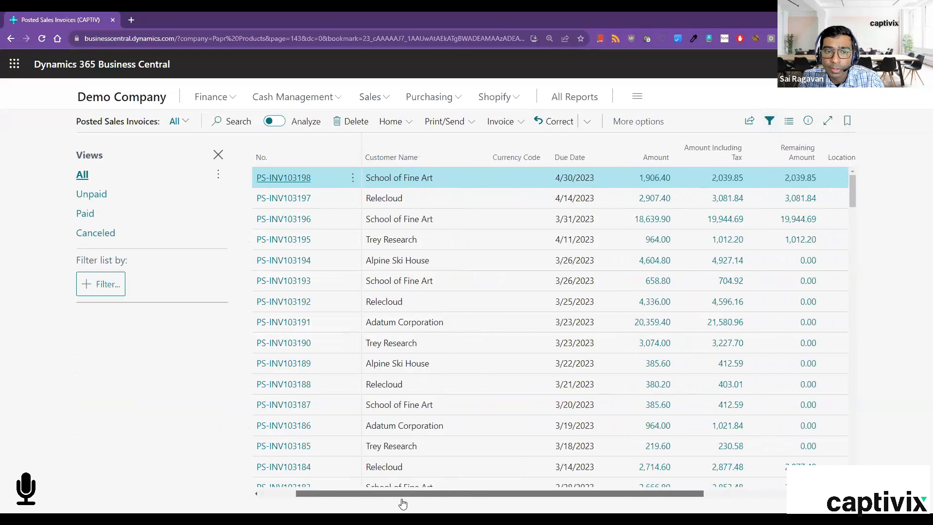
scroll(353, 506, left, 3)
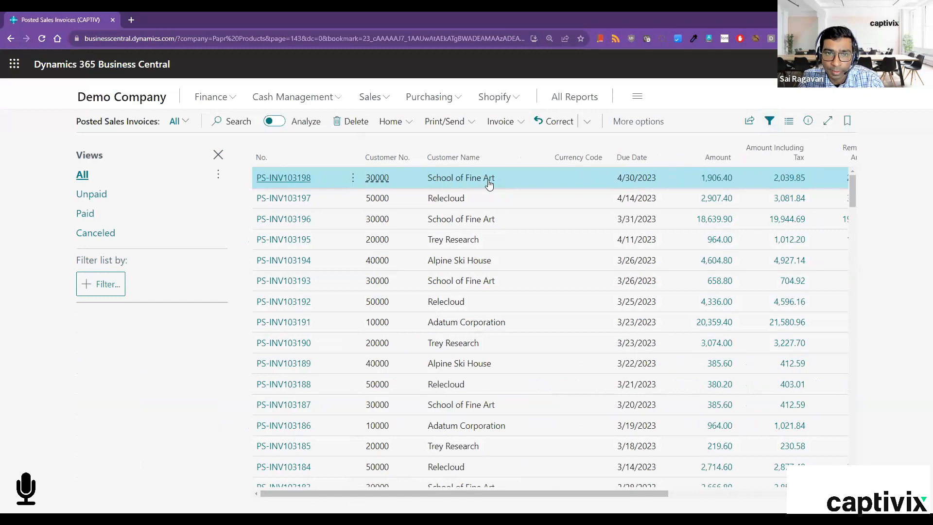
click(114, 286)
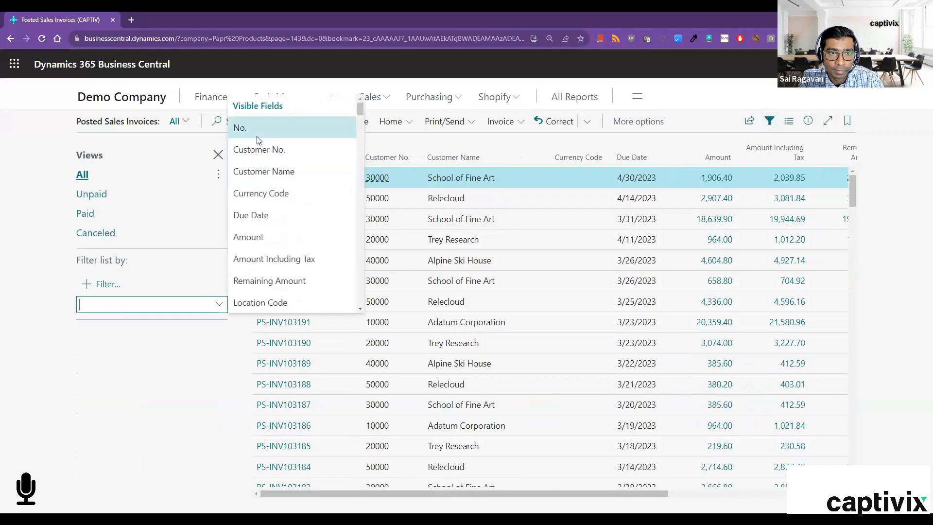
click(258, 149)
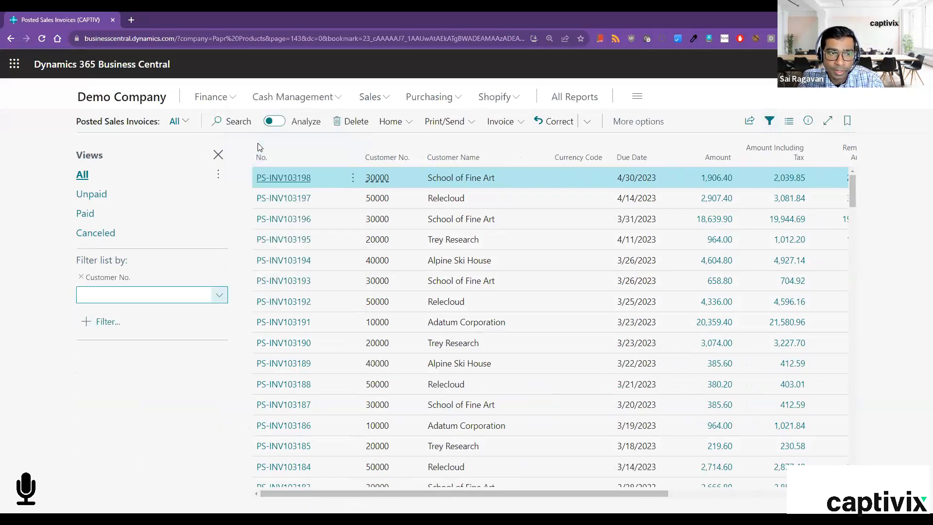
click(219, 295)
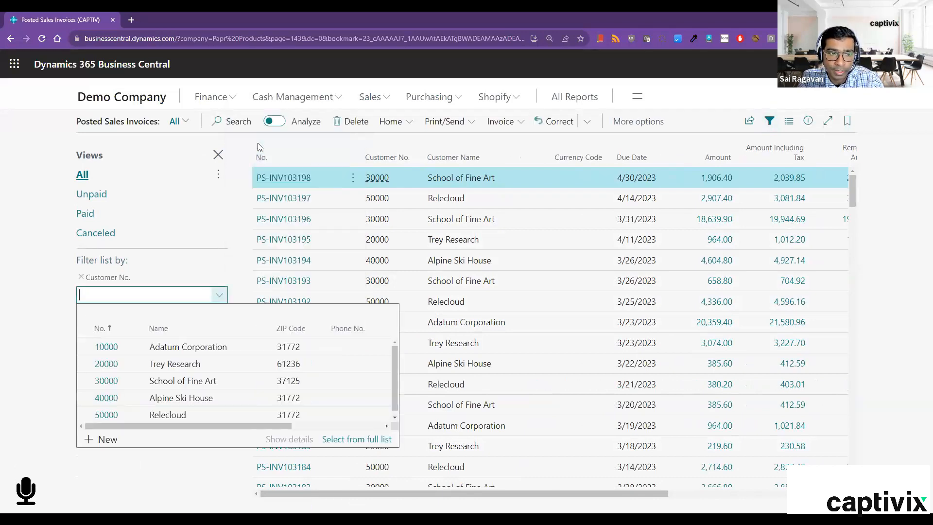
click(202, 376)
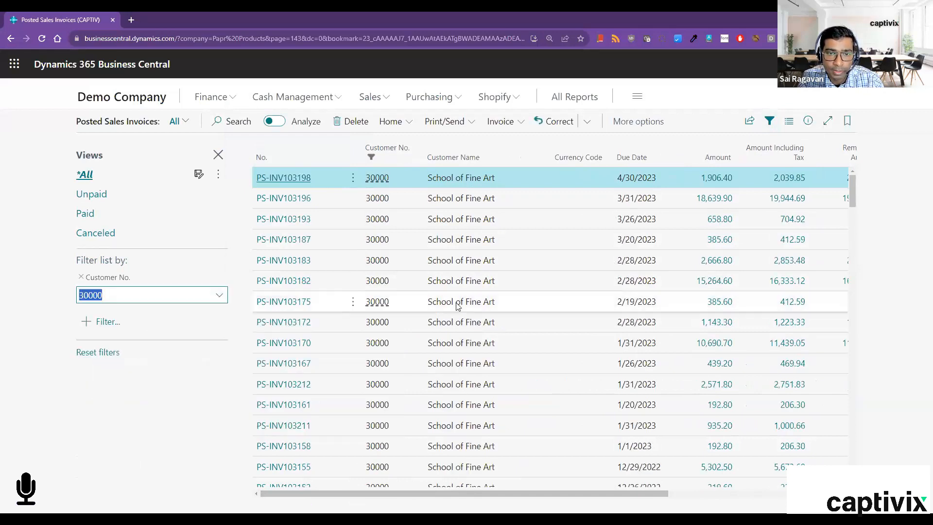
- Look through the School of Fine Art invoices and remove the Customer No. filter
scroll(519, 247, down, 10)
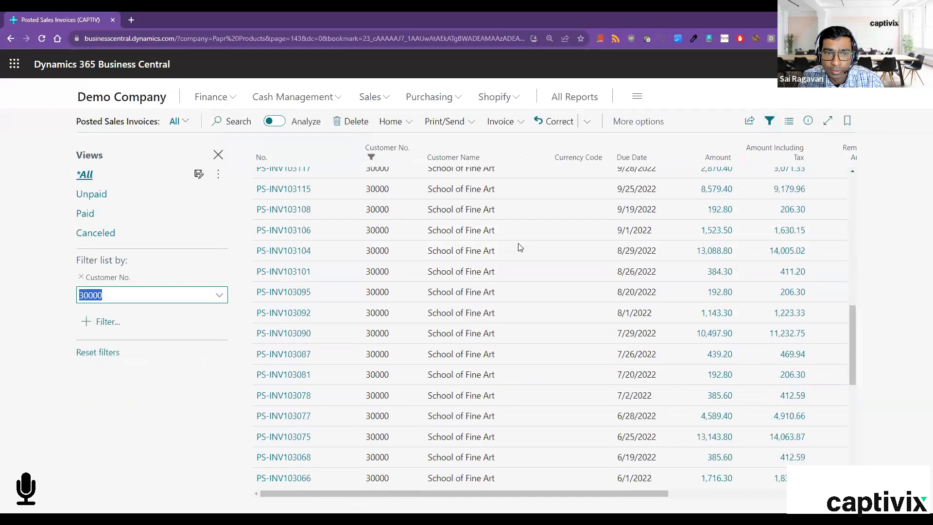
scroll(518, 247, down, 8)
scroll(505, 252, up, 15)
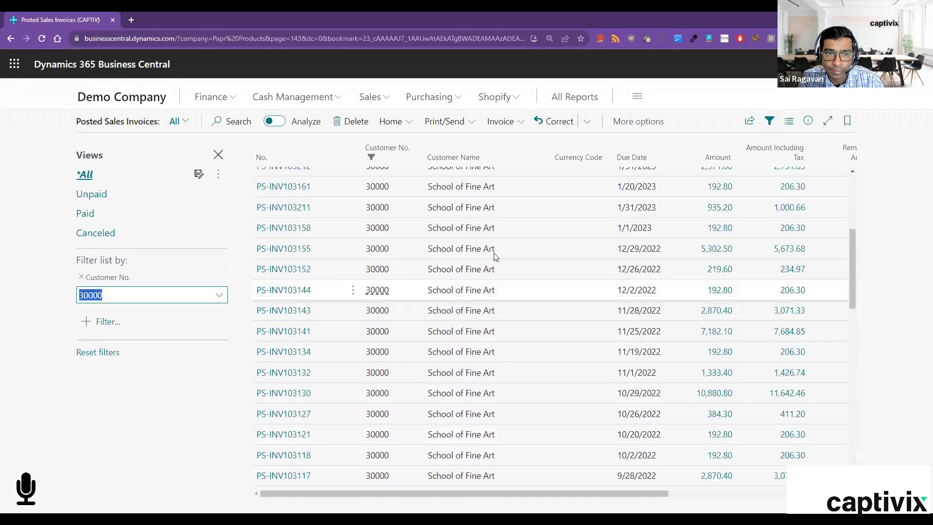
scroll(486, 256, up, 5)
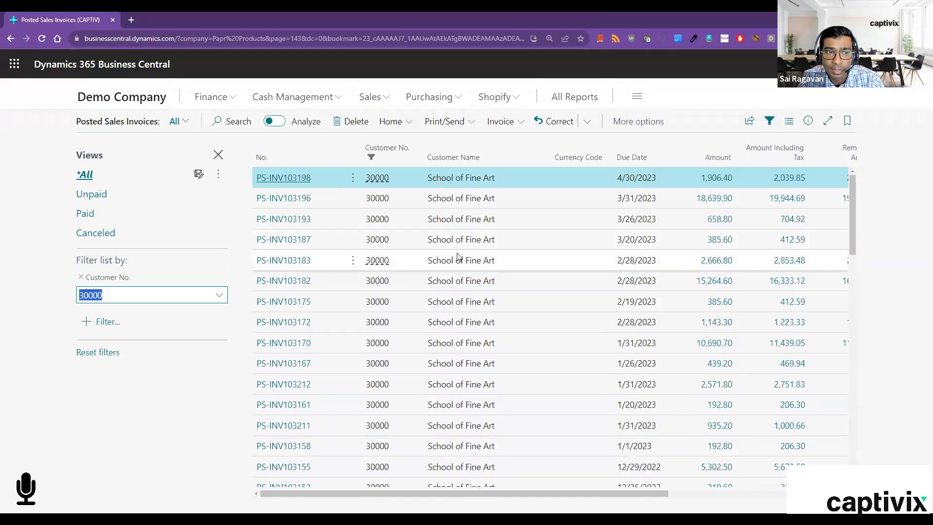
click(81, 277)
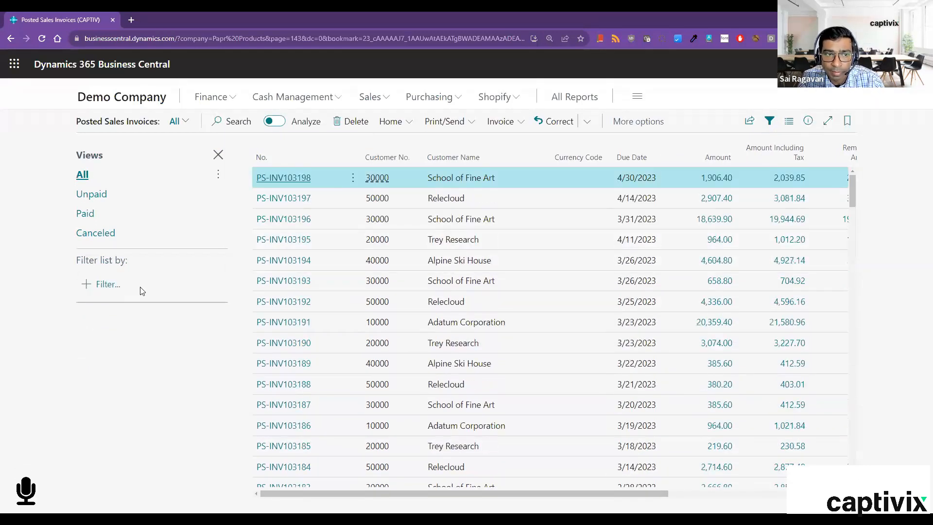
- Filter the invoice list to the Customer Name value Relecloud and clear that filter again
click(468, 304)
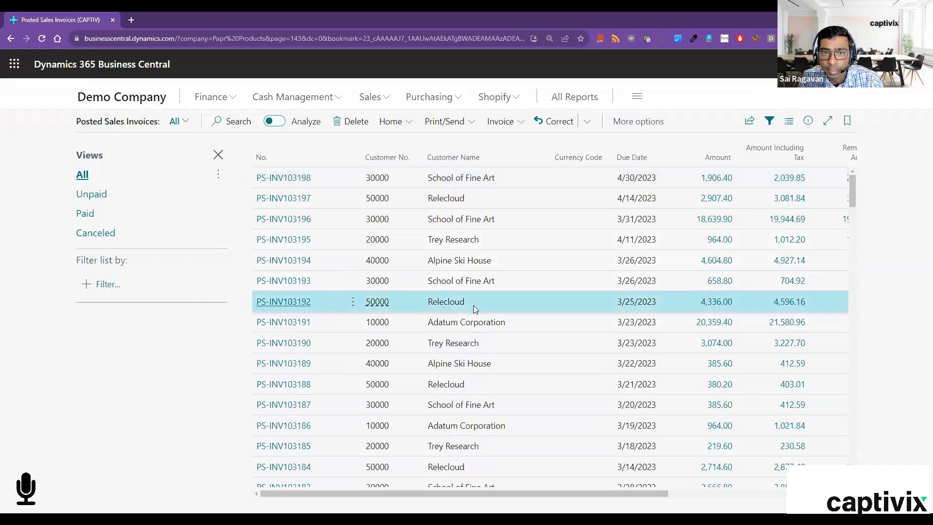
click(545, 157)
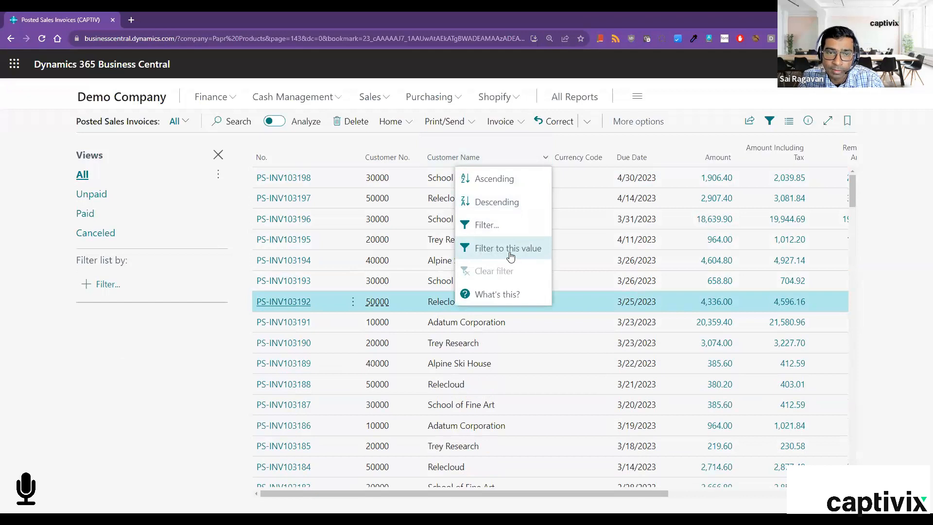
drag(510, 253, 427, 308)
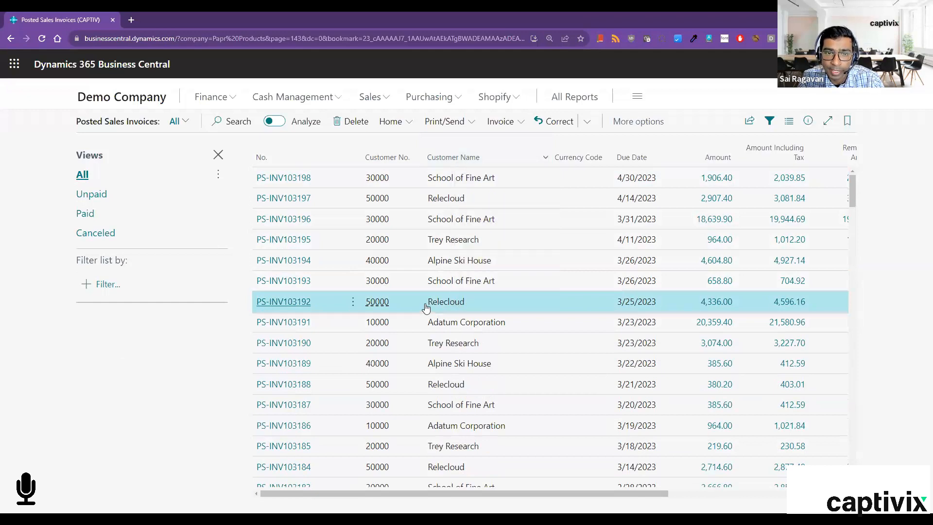
click(543, 161)
click(507, 251)
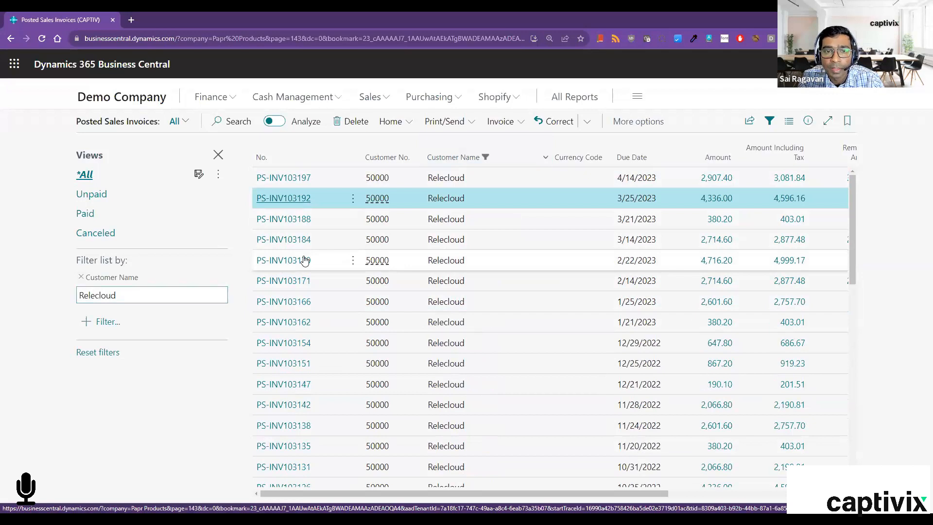
click(546, 159)
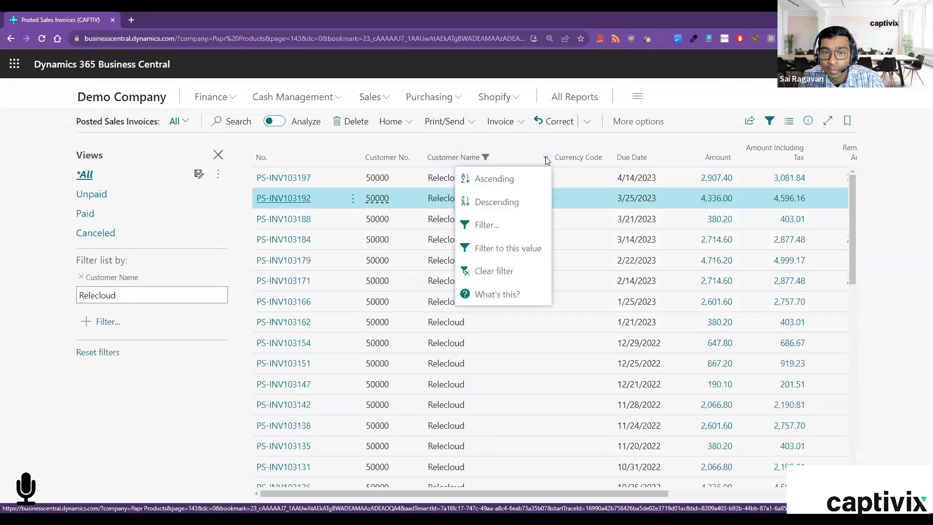
click(496, 280)
- Add a Customer No. filter that limits the posted sales invoices to Adatum Corporation
click(108, 284)
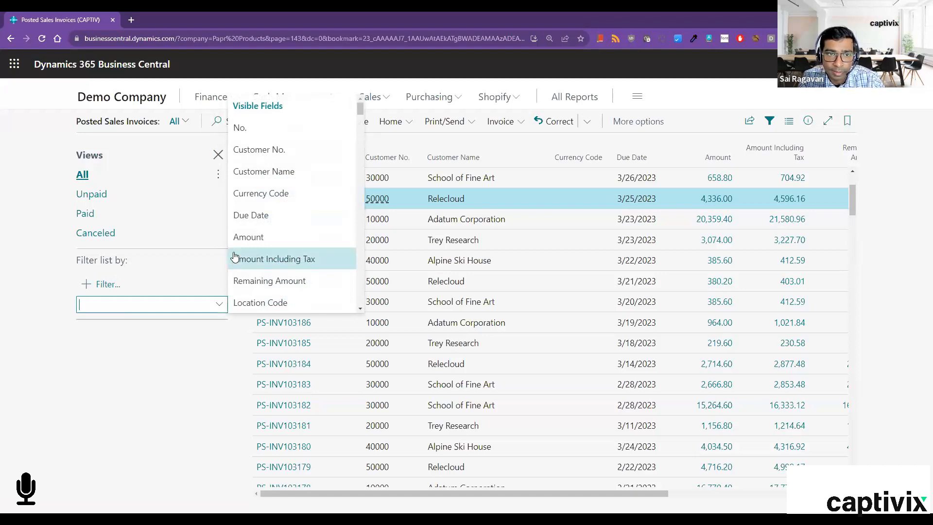
click(275, 160)
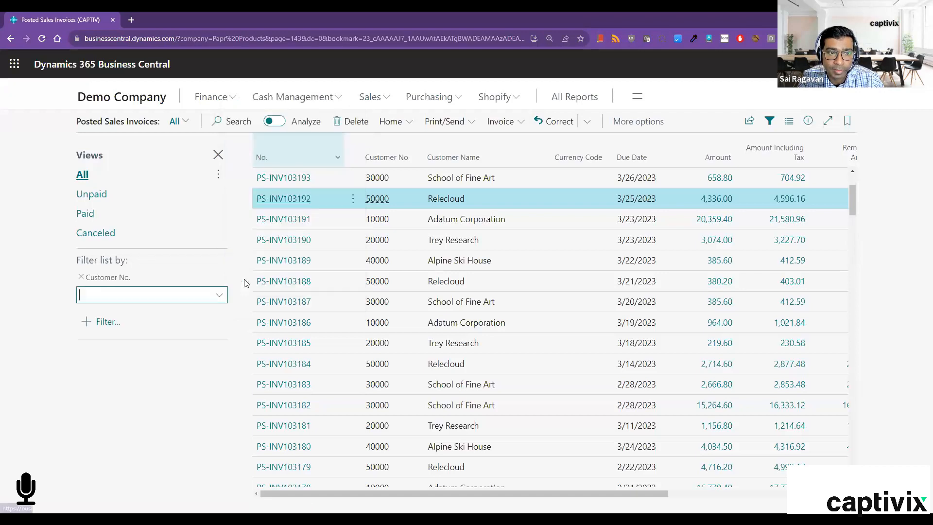
click(219, 295)
click(181, 352)
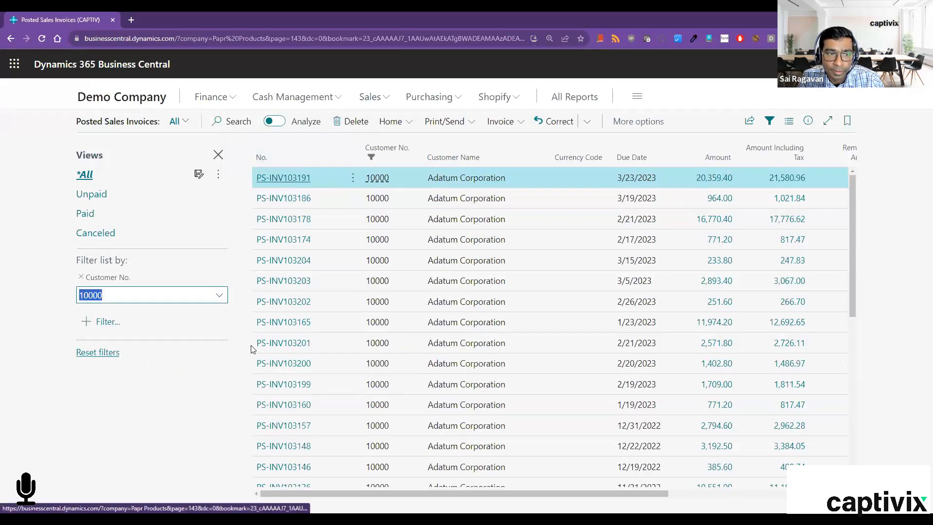
- Add an Amount filter of >1000 to the Adatum Corporation invoices and raise its threshold to >10000
click(103, 321)
click(122, 255)
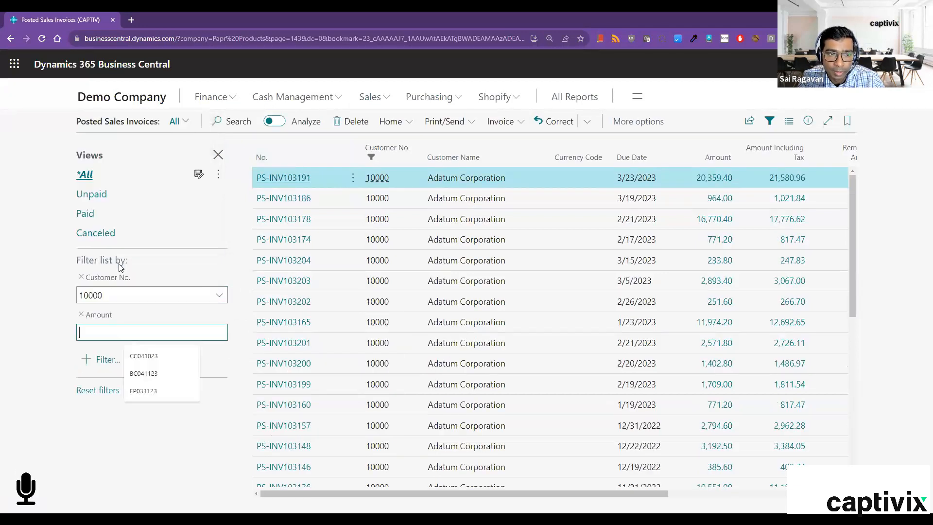
text(>1000)
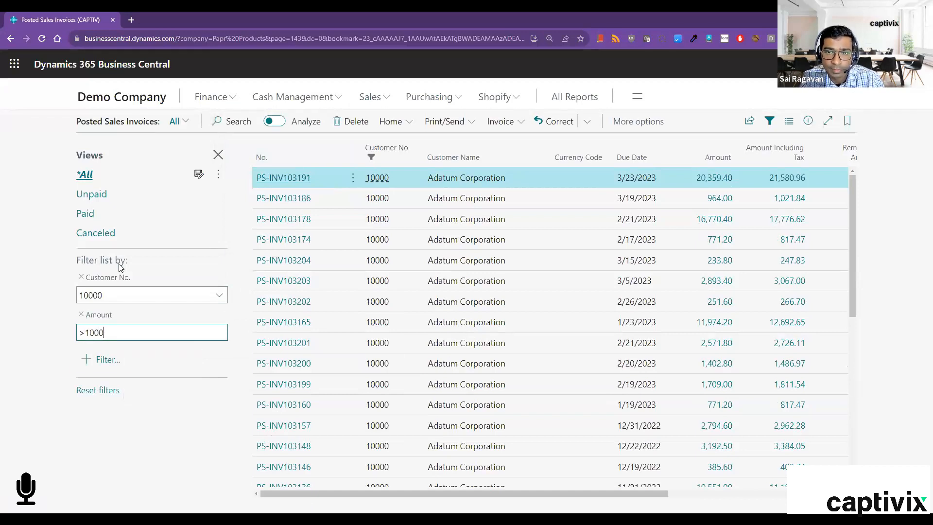
key(Tab)
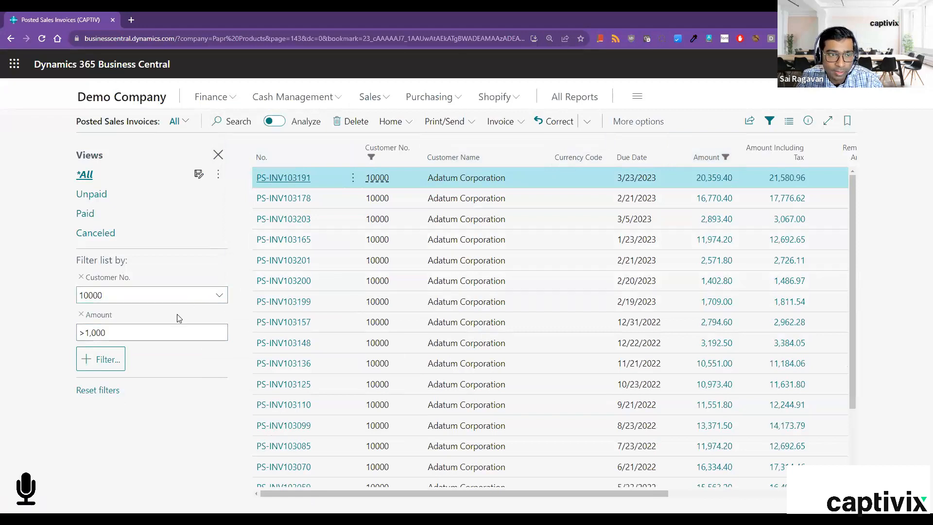
click(140, 334)
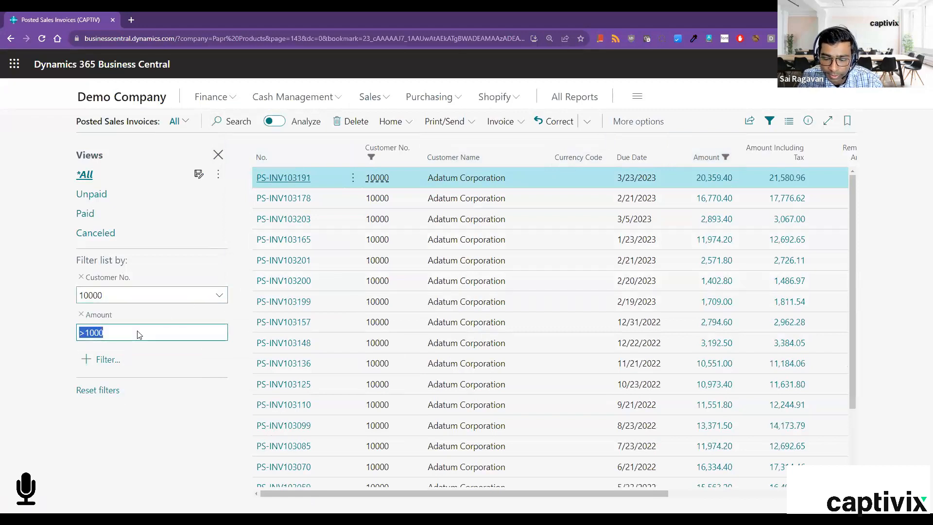
text(>10000)
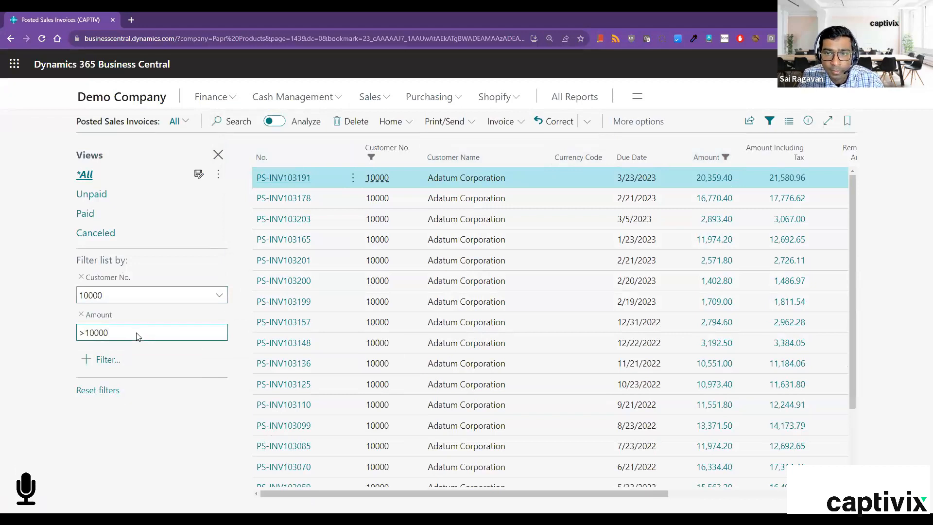
key(shift+Tab)
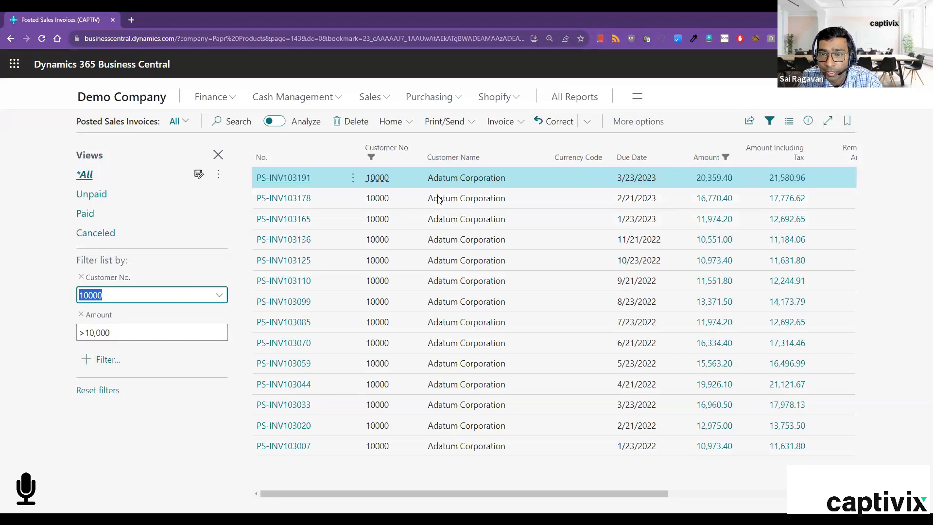
- Try limiting the invoices with a Closed filter set to No, and remove that filter again
click(95, 368)
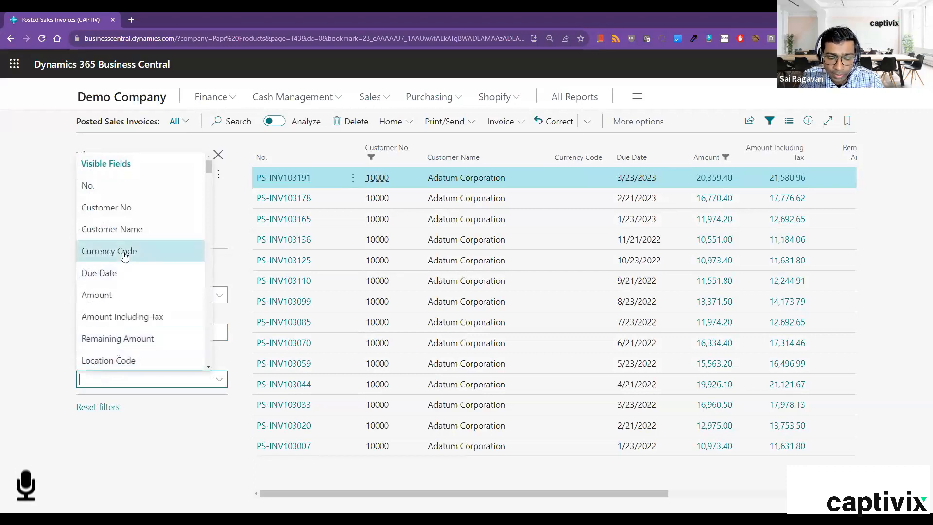
text(Closed)
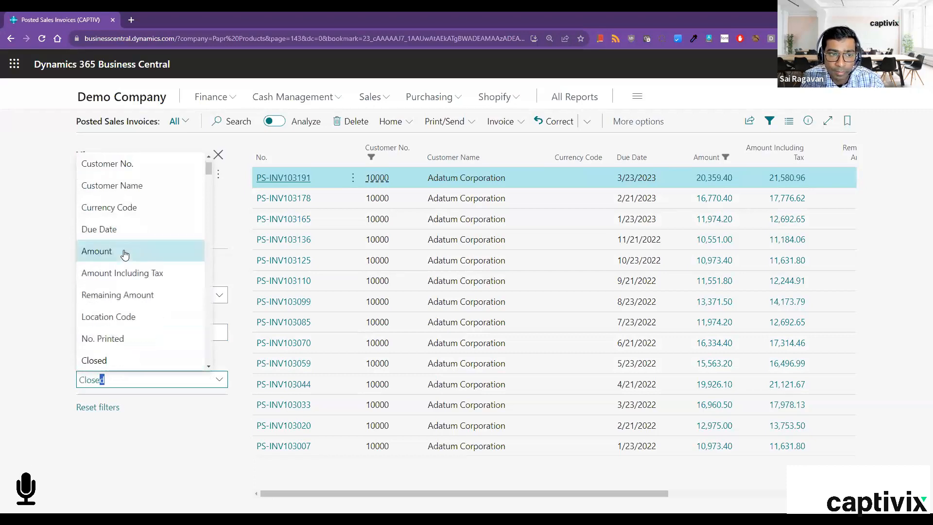
key(Return)
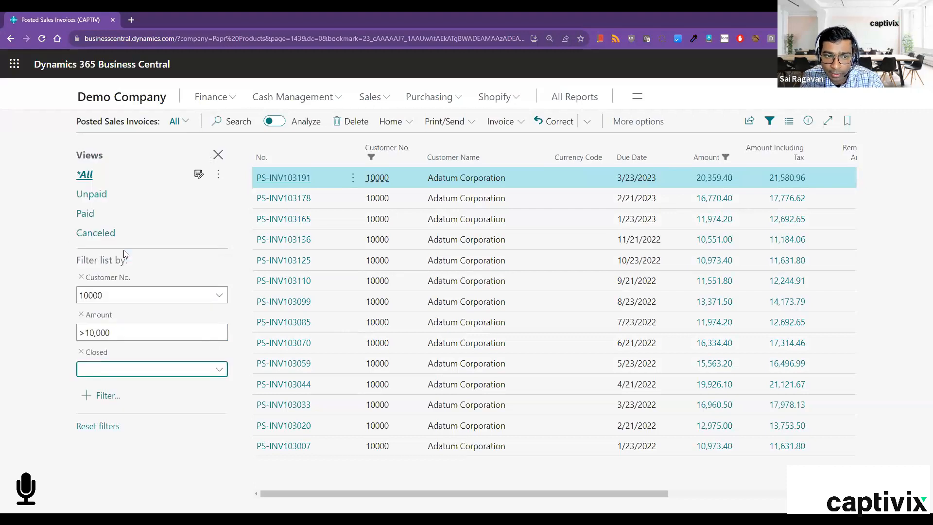
click(219, 370)
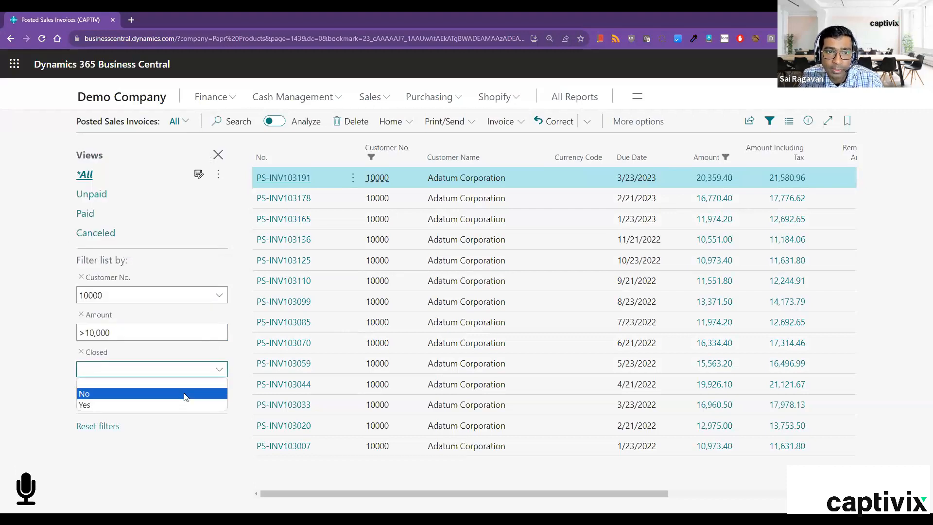
click(185, 394)
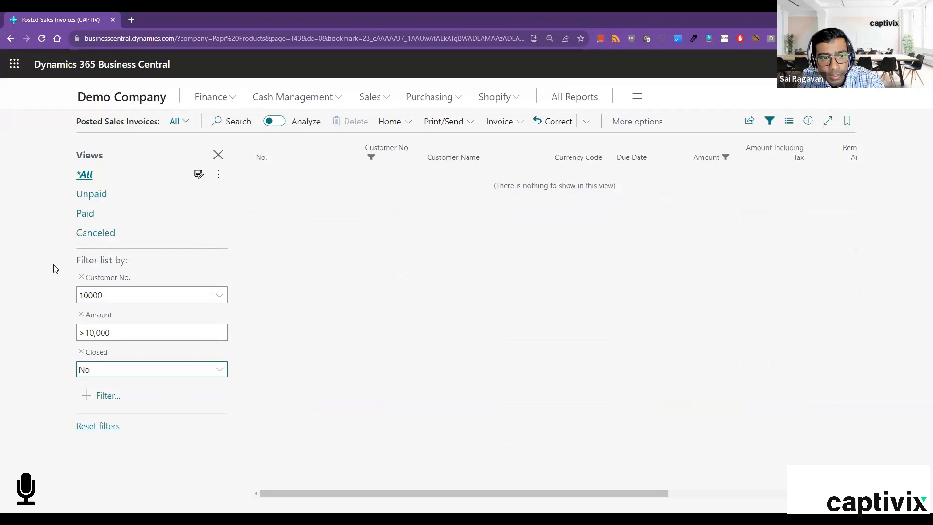
click(81, 352)
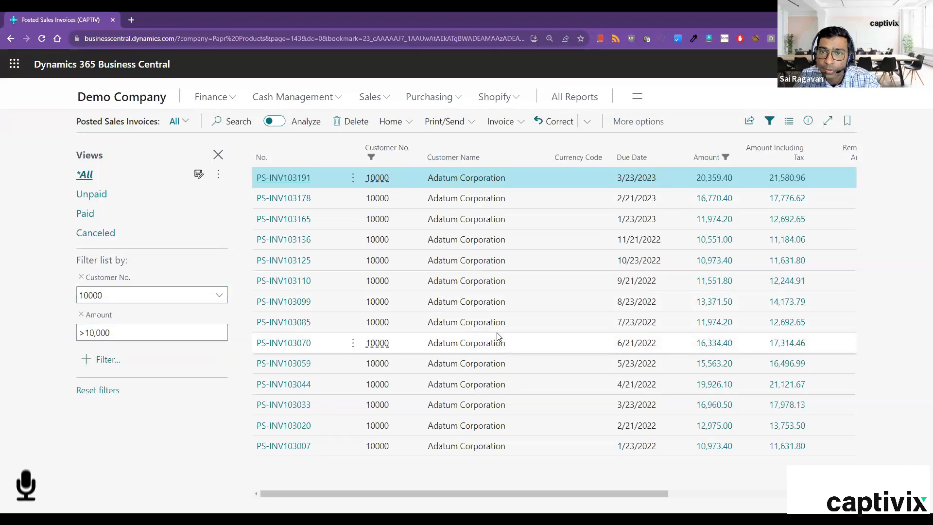
- Export the filtered invoice list to Excel and open the downloaded Posted Sales Invoices.xlsx file
click(748, 122)
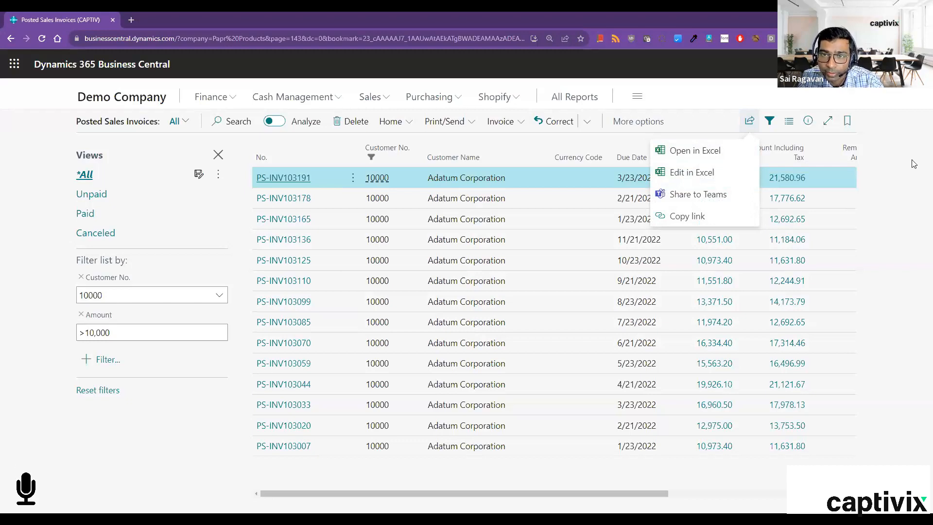
click(719, 156)
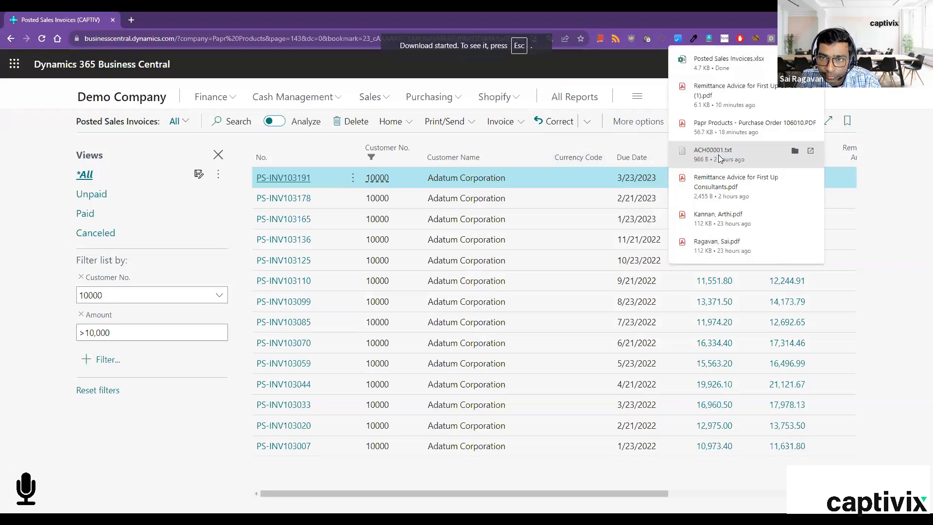
click(738, 69)
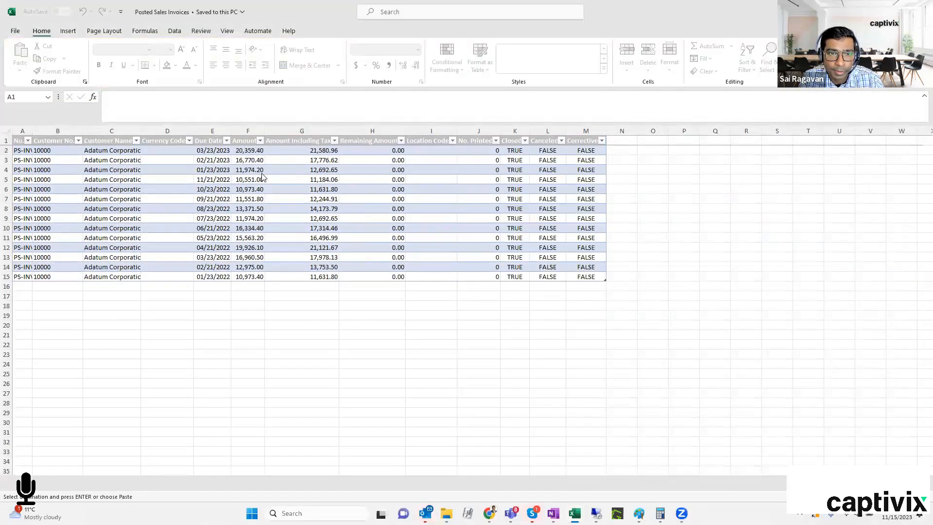
- Review the exported column headings, widen the No. column to read the invoice numbers, and close the workbook without saving
scroll(257, 207, up, 3)
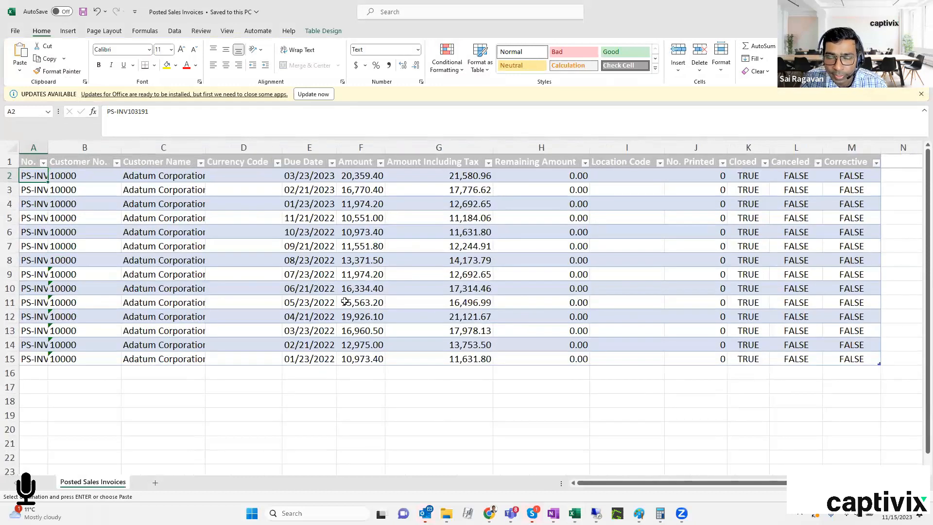
drag(22, 161, 859, 160)
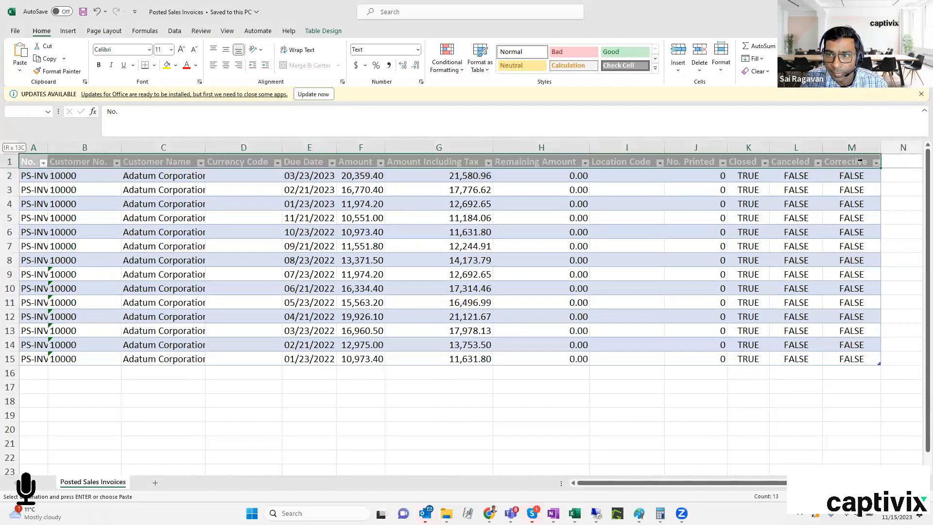
click(844, 187)
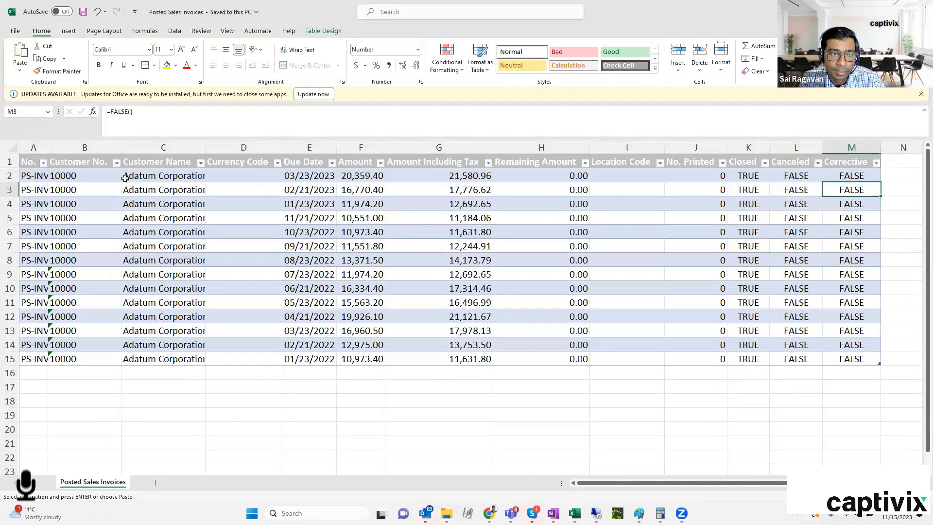
drag(48, 147, 119, 148)
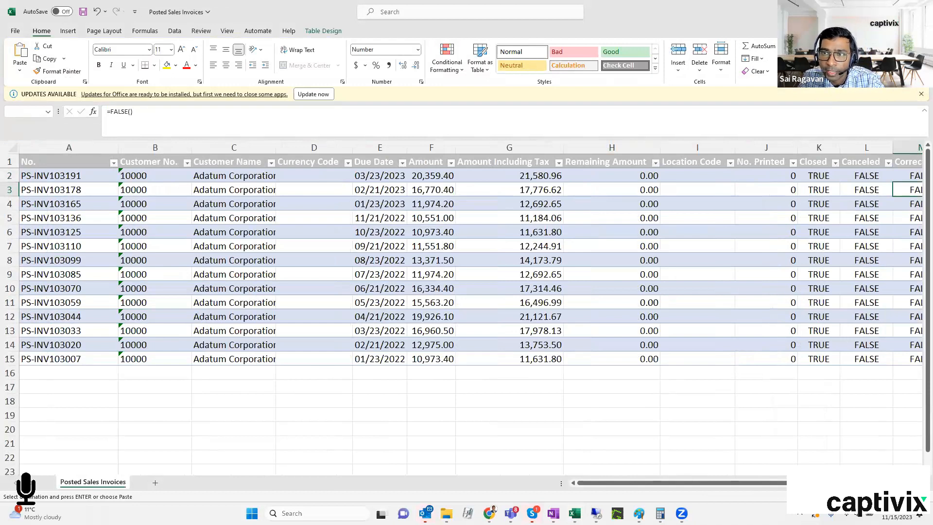
click(921, 11)
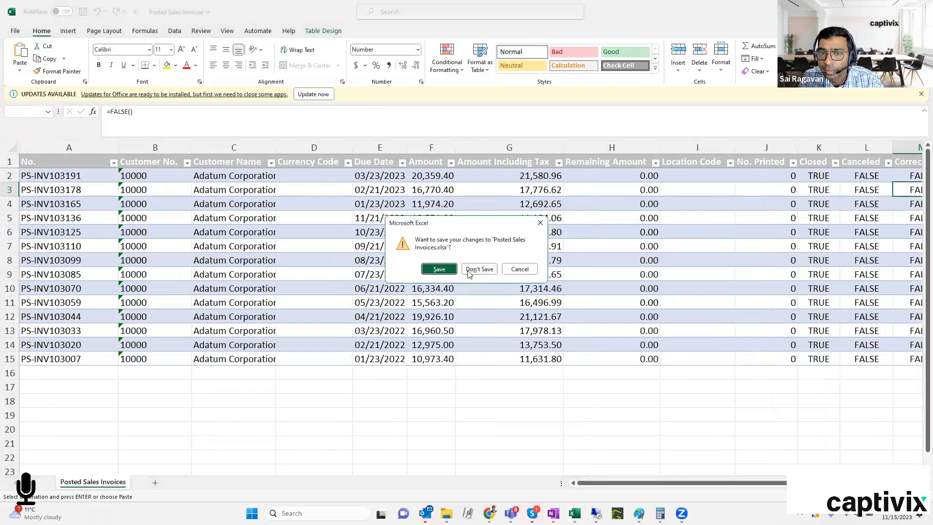
click(479, 270)
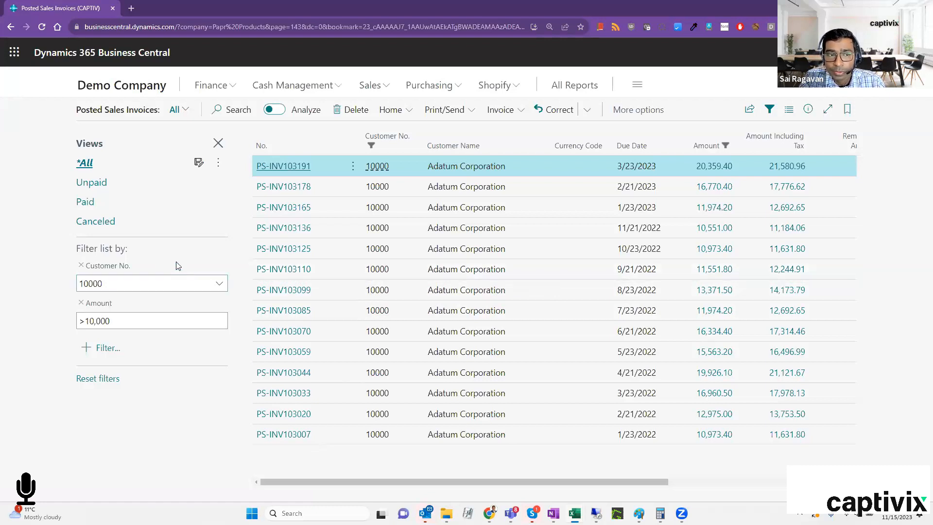
- Save the current Customer No. and Amount filters as a new list view named "Adatum >1000"
click(117, 285)
click(116, 323)
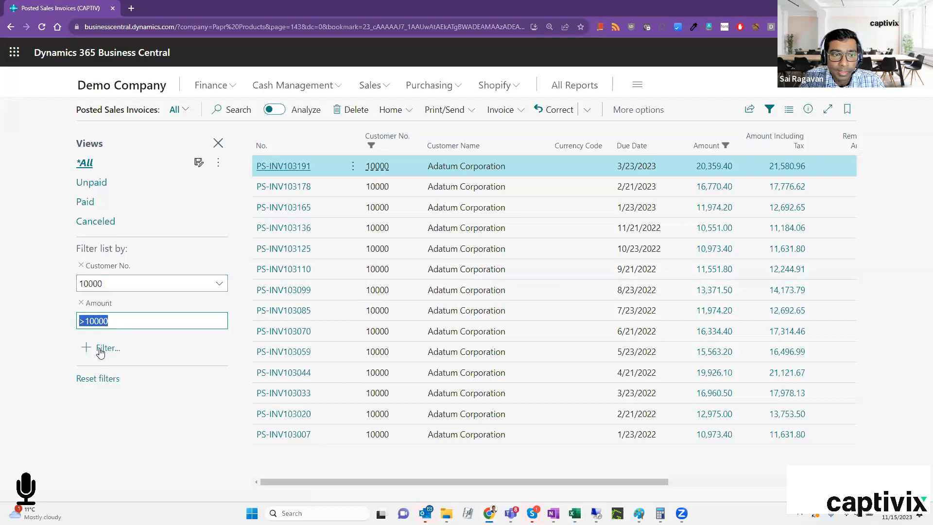
double_click(221, 190)
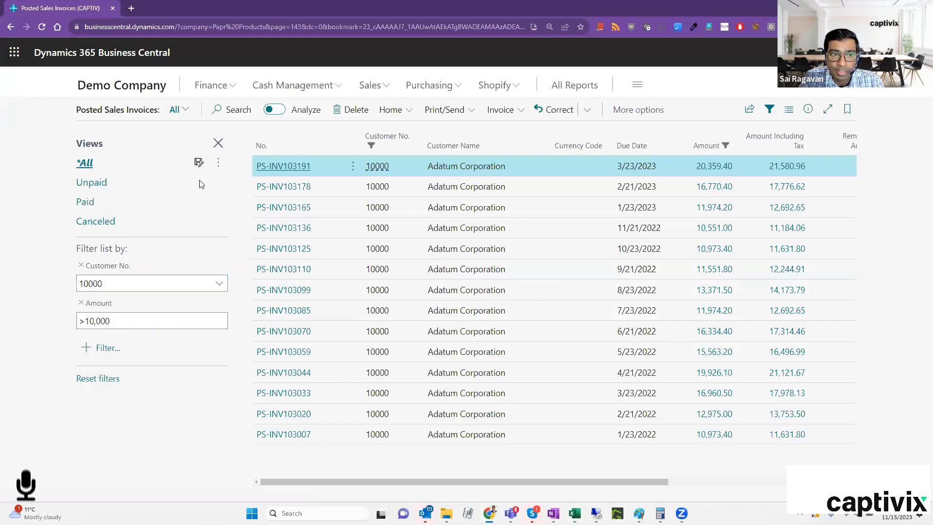
click(199, 162)
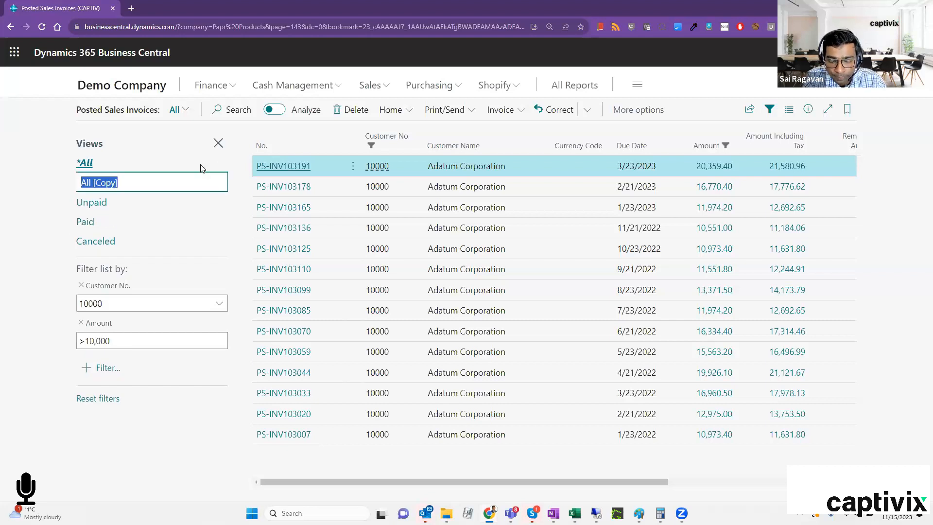
text(A)
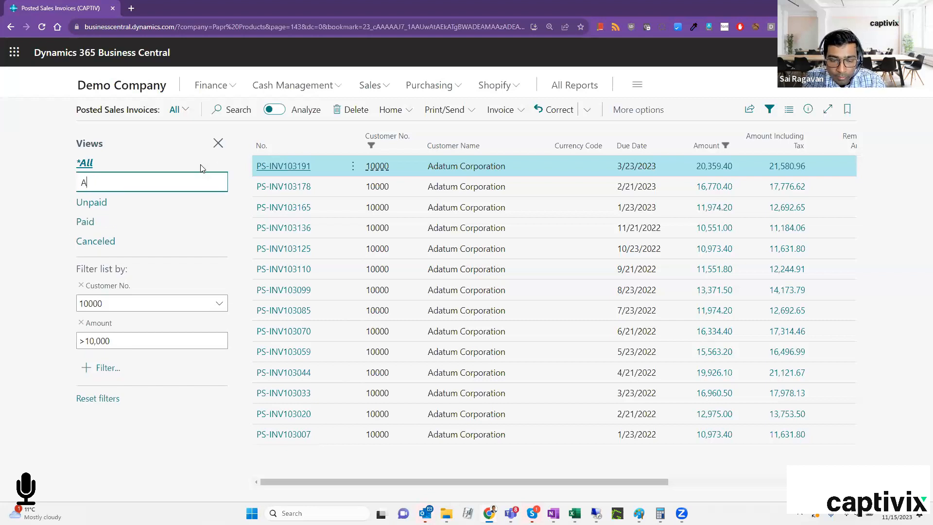
text(datum )
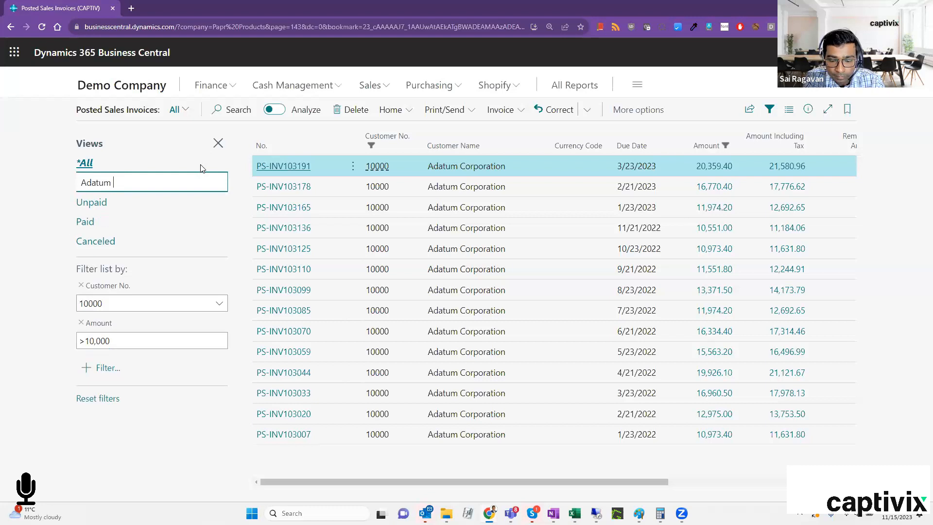
text(>1000)
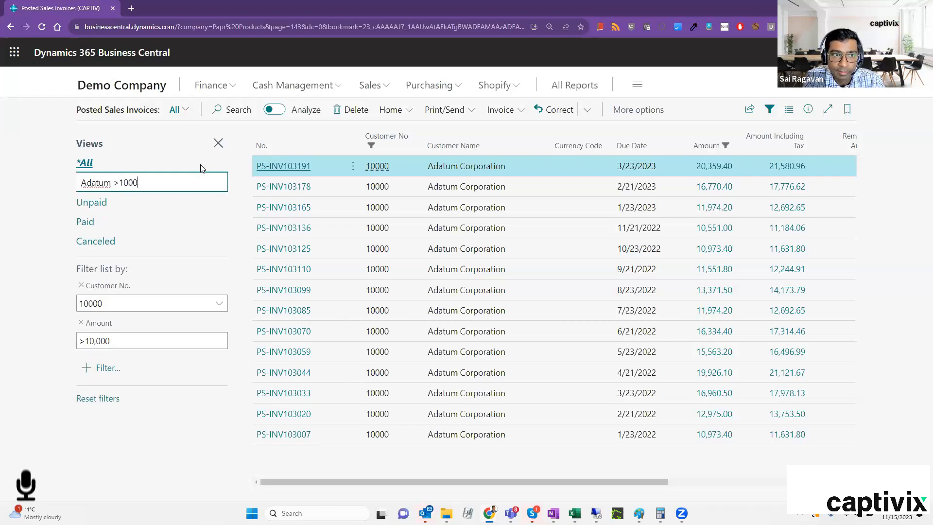
key(Return)
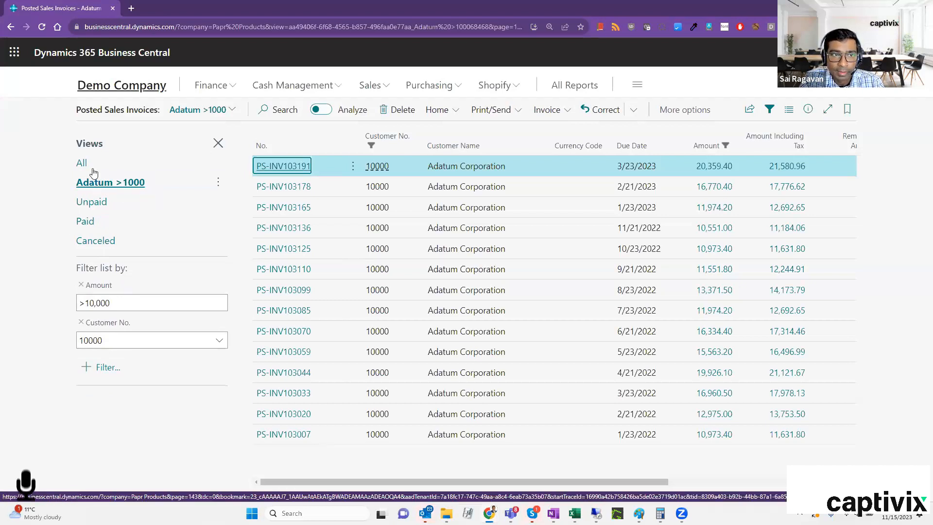
- Return to the home page, search for the posted sales invoices, and open their list in the expanded window
click(142, 86)
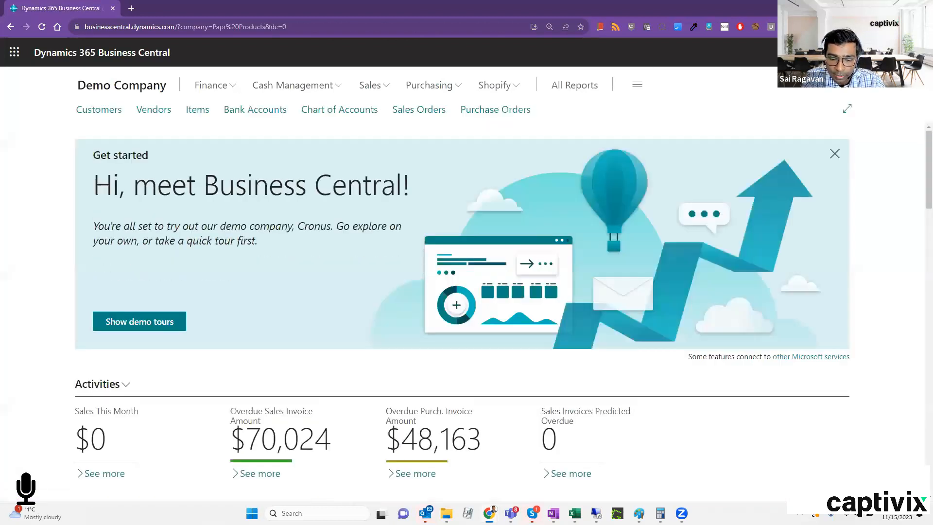
key(alt+q)
text(pos sal in)
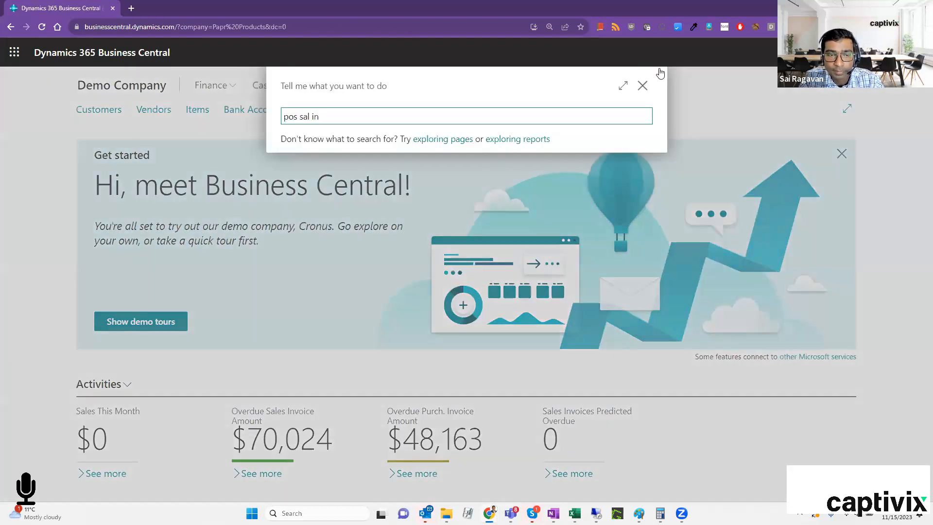
click(359, 167)
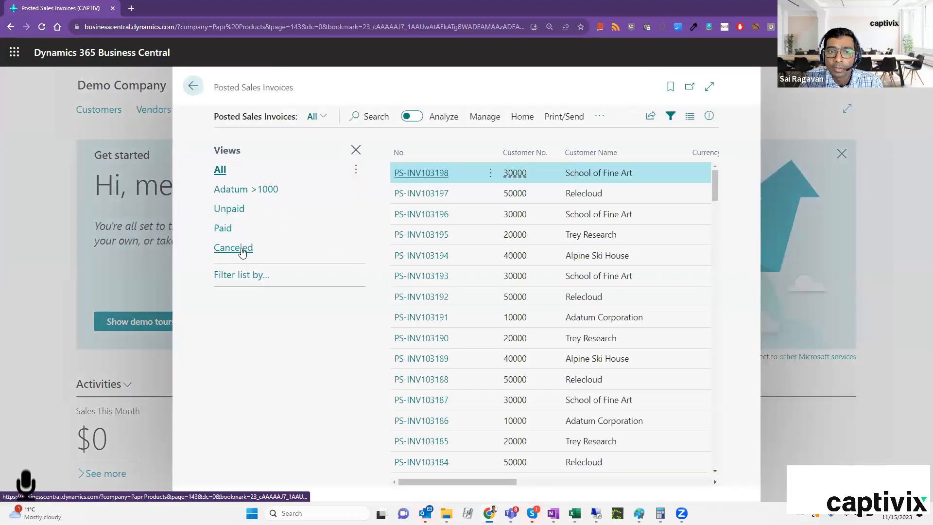
click(711, 87)
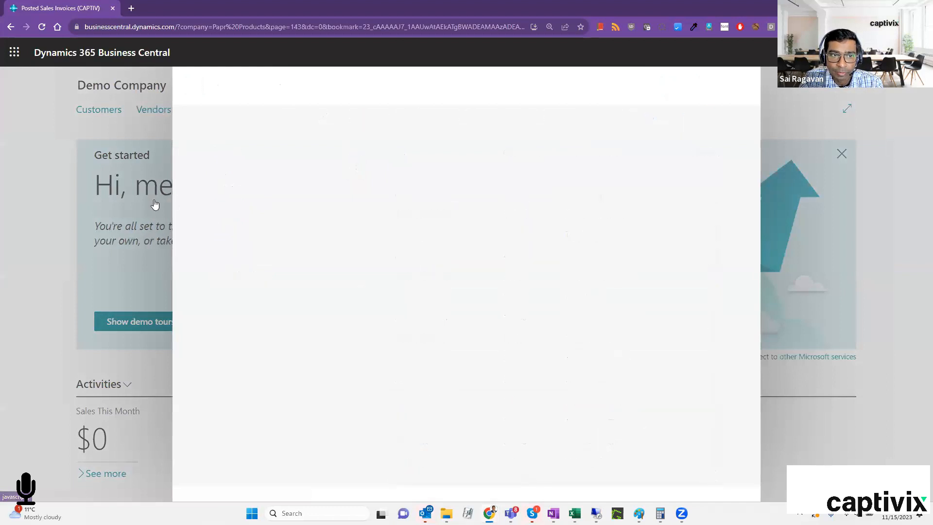
- Apply the saved "Adatum >1000" view to the posted sales invoices and look through its entries
click(85, 218)
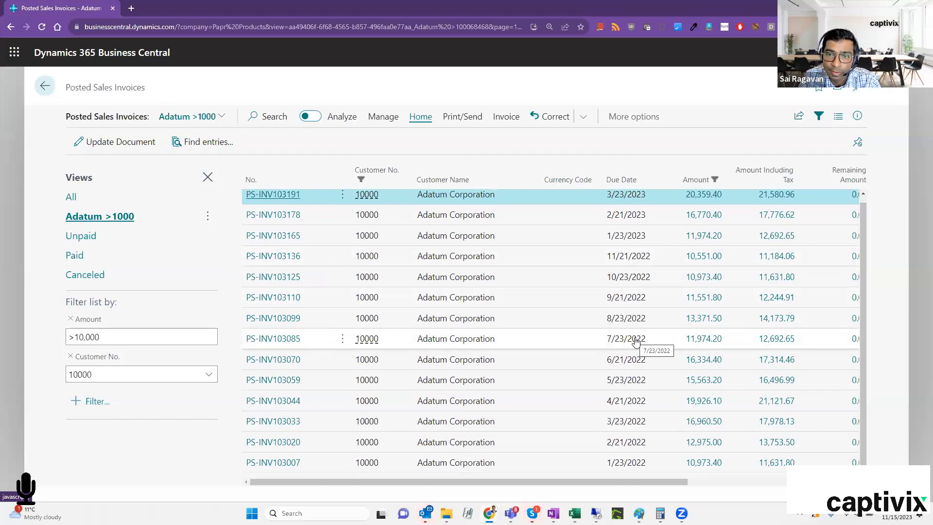
scroll(636, 338, up, 1)
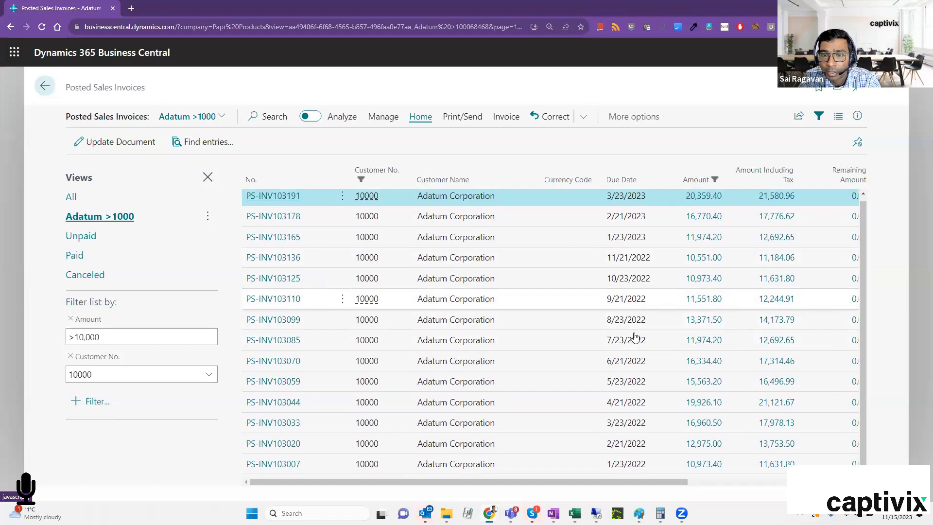
scroll(636, 336, up, 1)
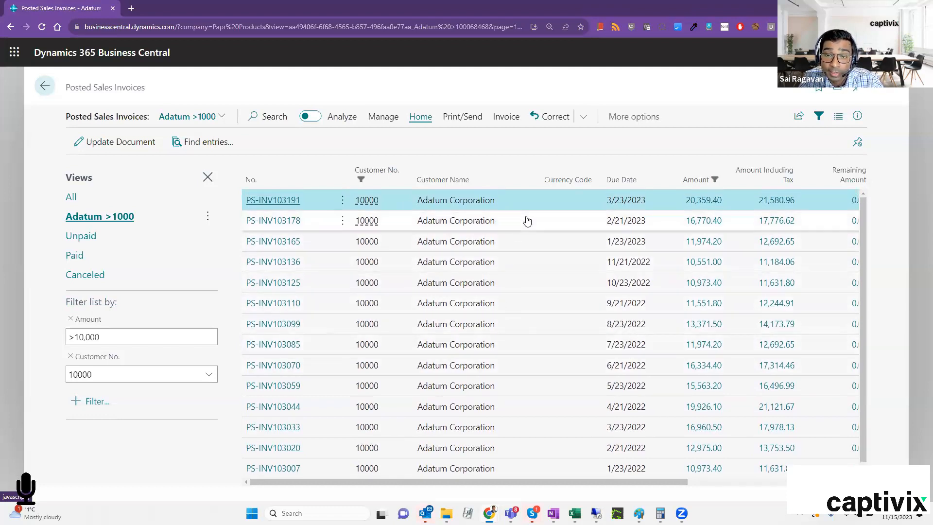
- Look over the filtered Adatum invoices, leave the list for the home page, and open the page search
scroll(515, 256, down, 1)
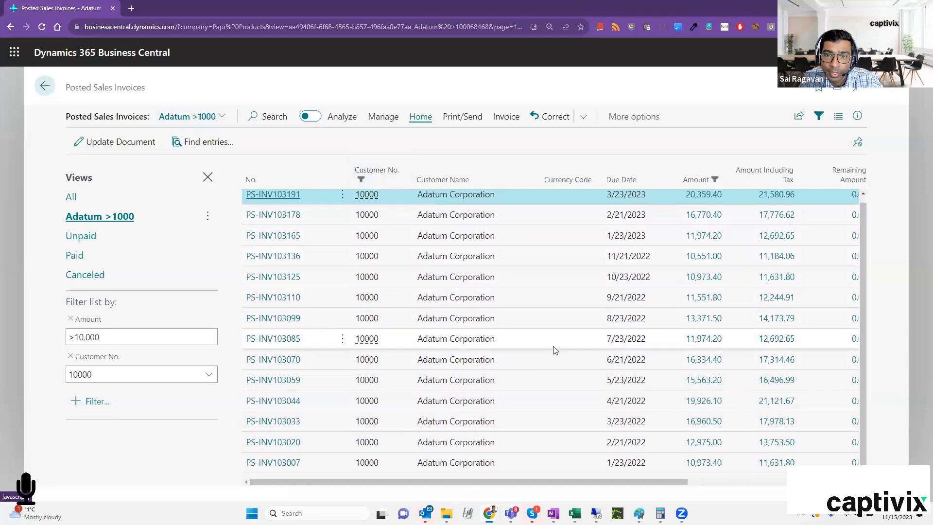
scroll(554, 350, up, 1)
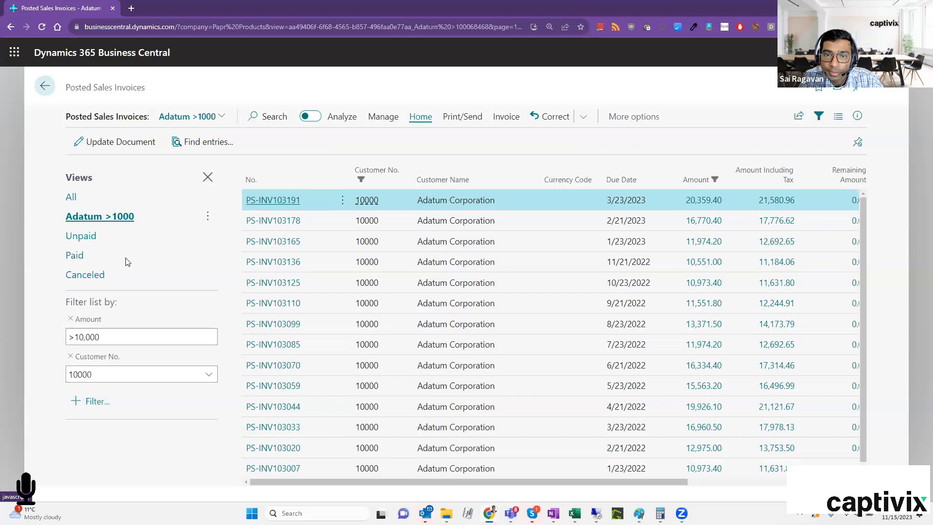
click(53, 88)
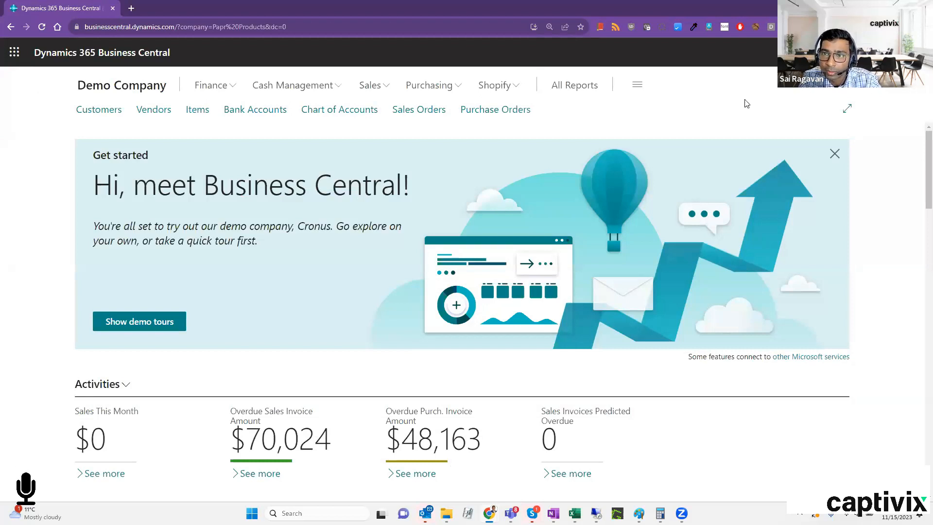
key(alt+q)
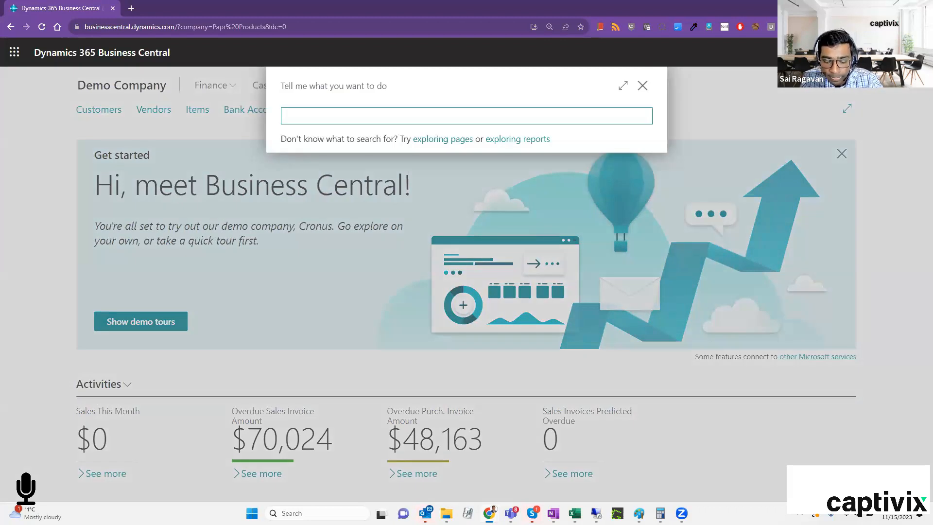
text(depso)
key(BackSpace)
key(BackSpace)
text(os)
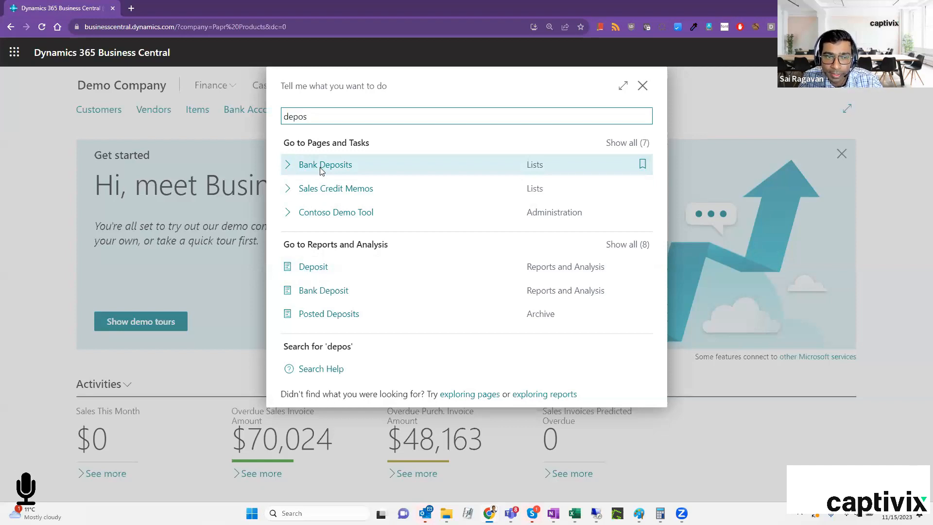
drag(308, 117, 279, 122)
key(BackSpace)
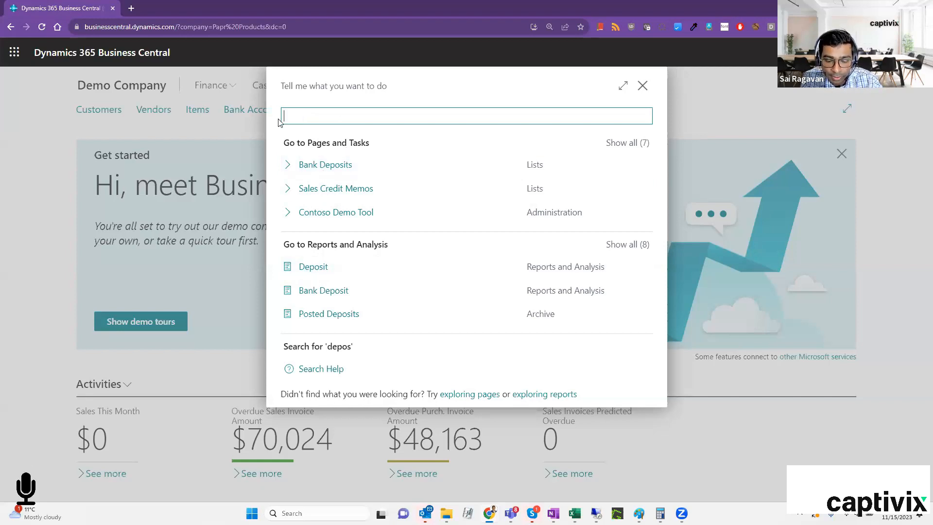
- Search for "pay rec jou" and open the CHECKING bank account's journal from the Payment Reconciliation Journals list
text(pay rec jouj)
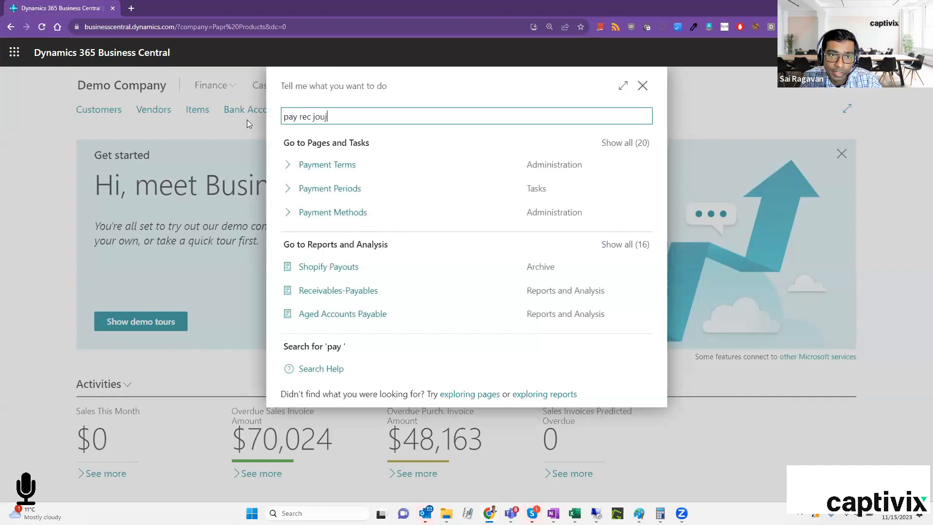
key(BackSpace)
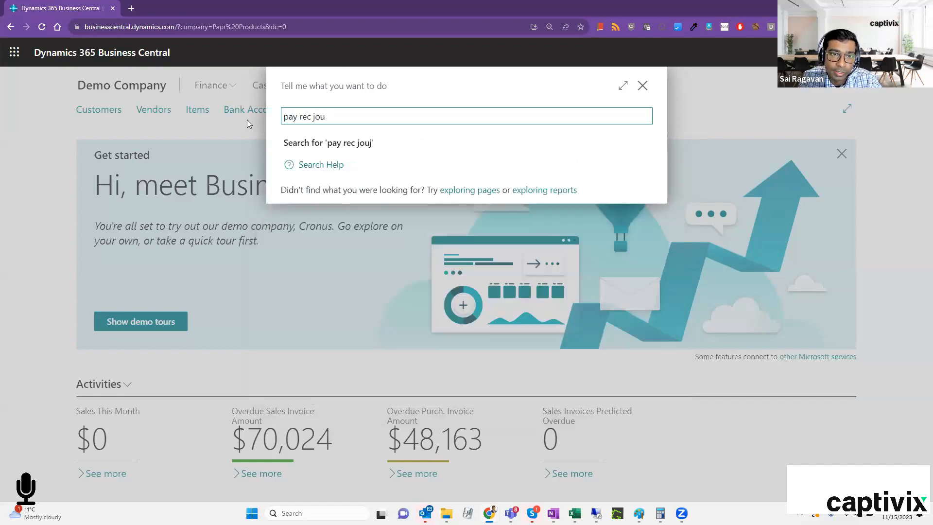
key(Return)
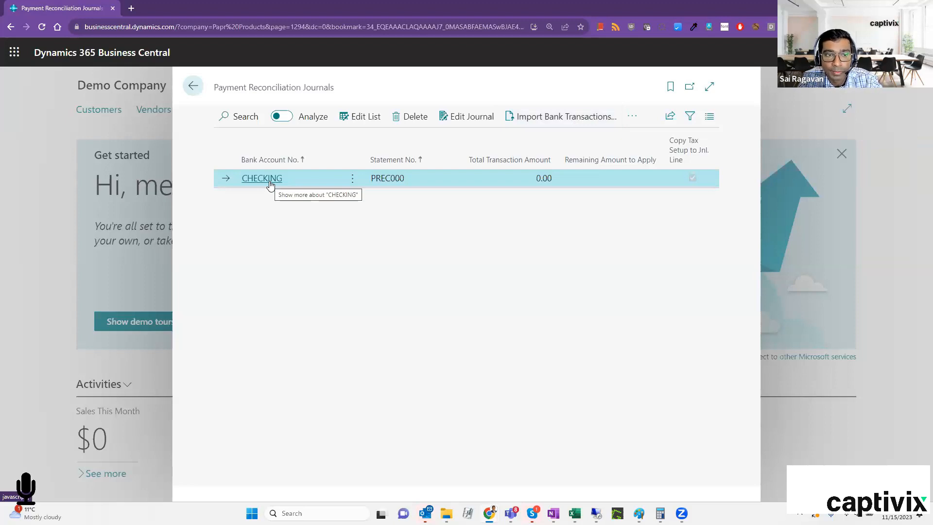
drag(218, 87, 328, 88)
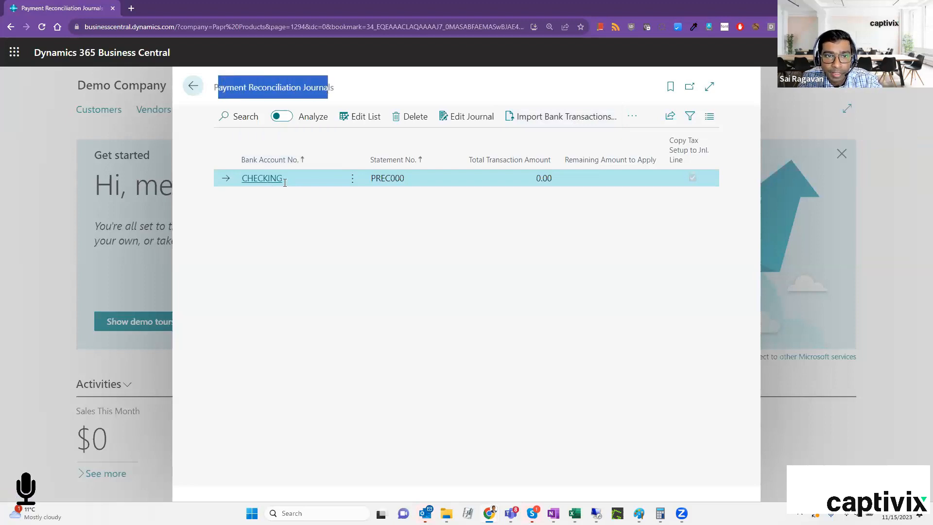
click(284, 183)
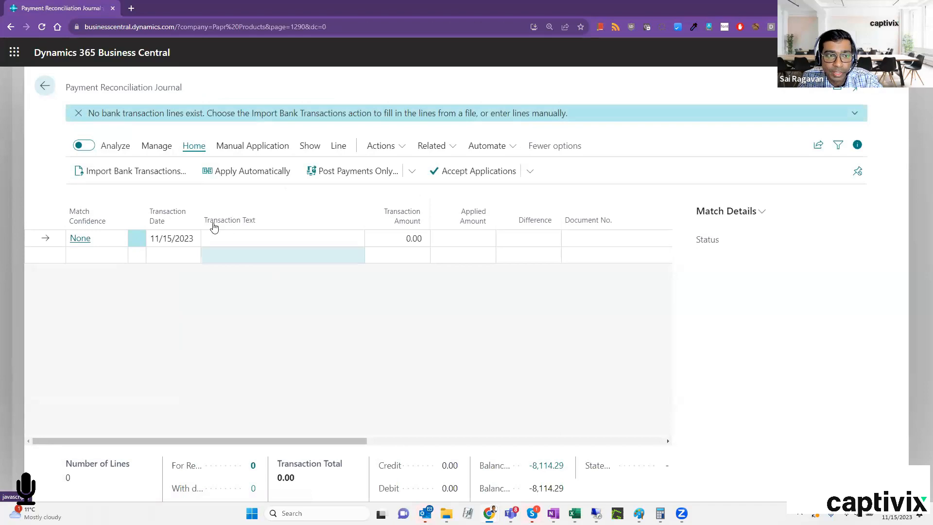
- Start the bank transaction import, decline opening the bank account card, and paste in the six customer payment lines dated 5/10/2023
click(141, 175)
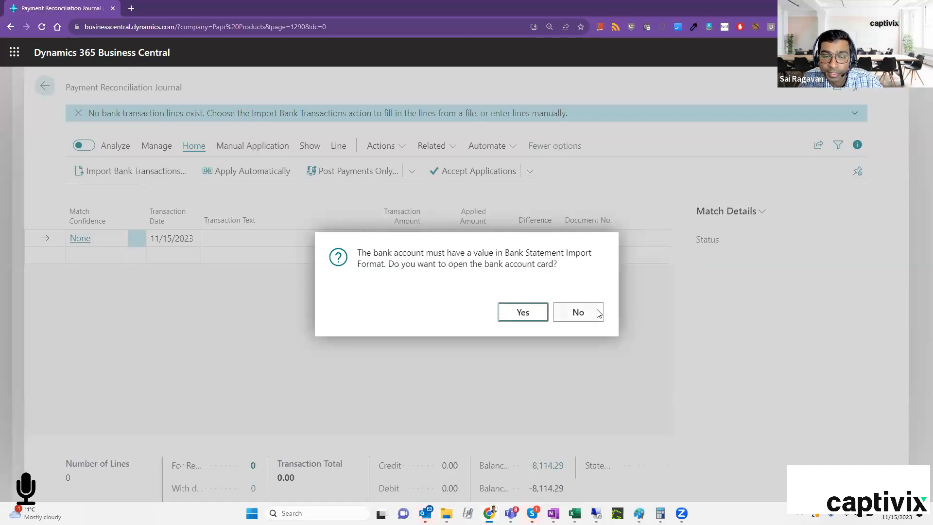
click(570, 312)
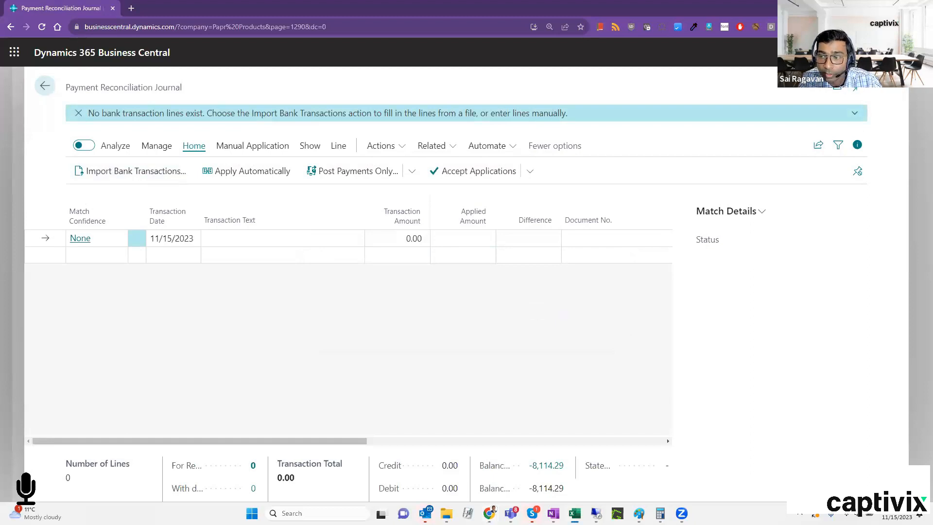
click(116, 236)
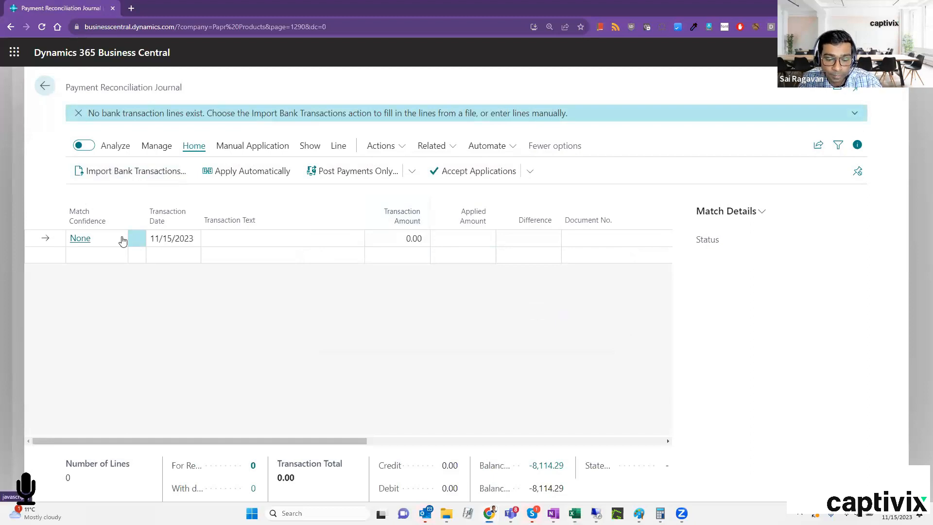
click(554, 322)
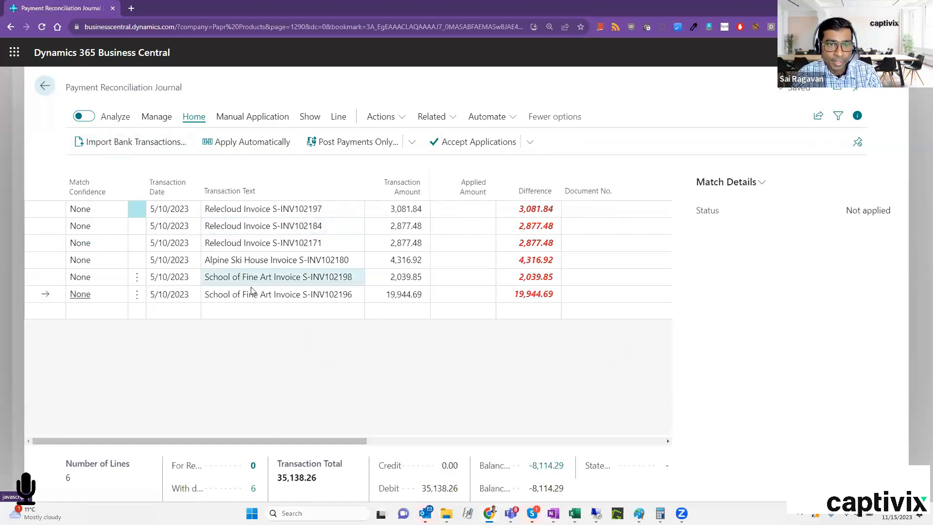
- Check the first Relecloud line's invoice reference and transaction amount, and apply all payment lines automatically
click(249, 214)
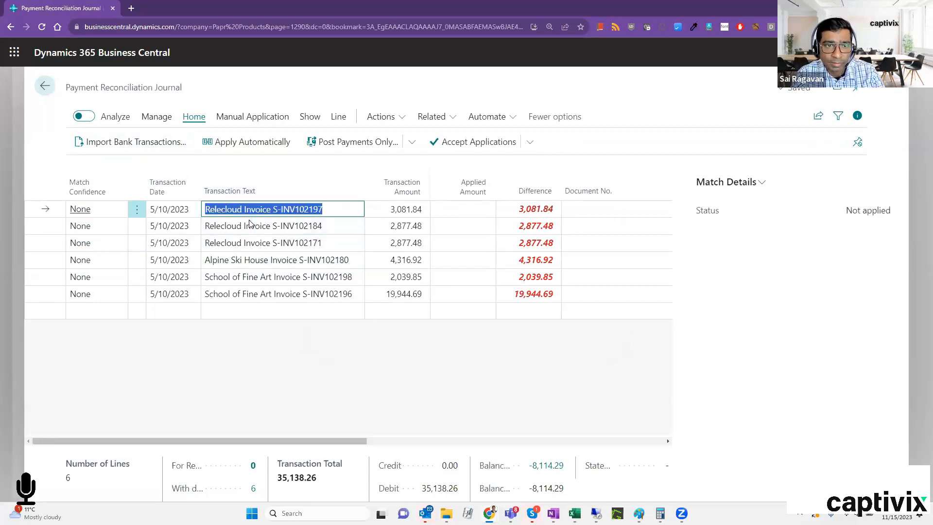
click(322, 211)
drag(322, 213, 273, 214)
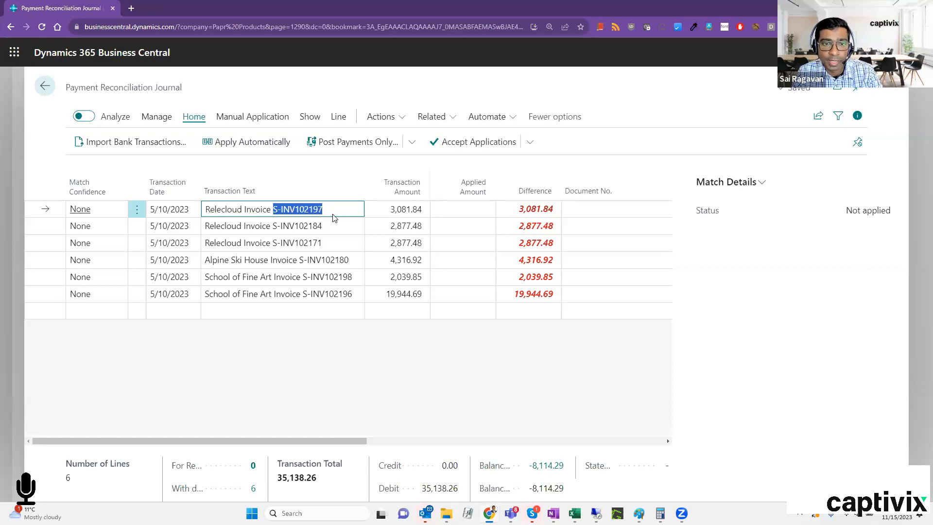
click(392, 213)
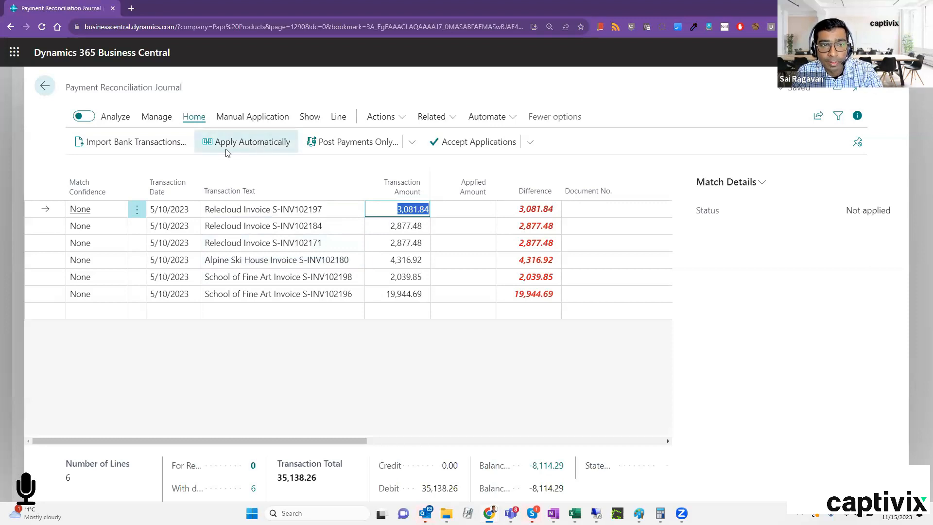
click(251, 152)
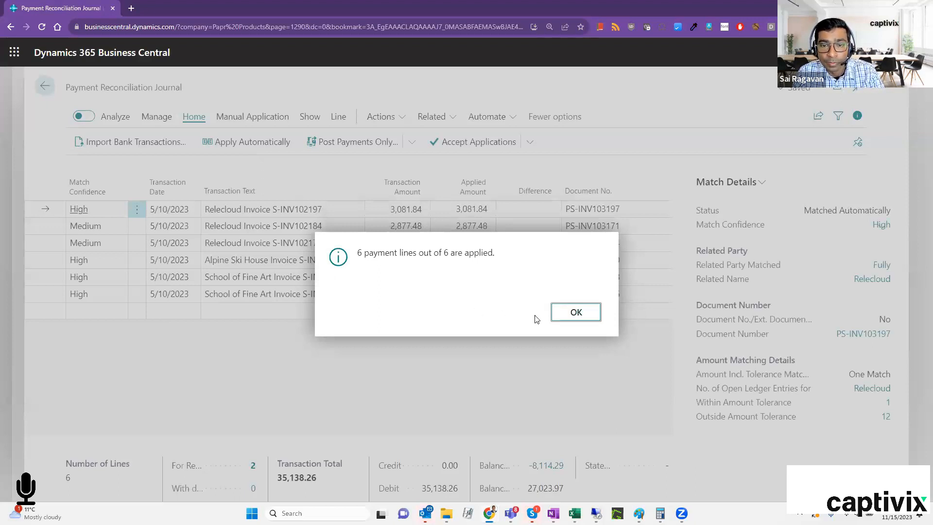
click(569, 316)
- Review the account name, account type and account number applied to the payment lines
drag(357, 441, 650, 442)
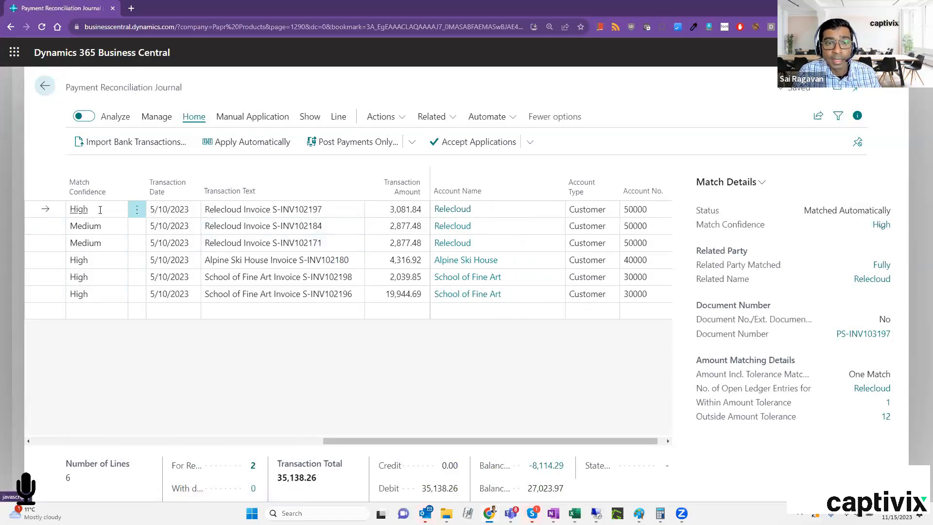
click(378, 207)
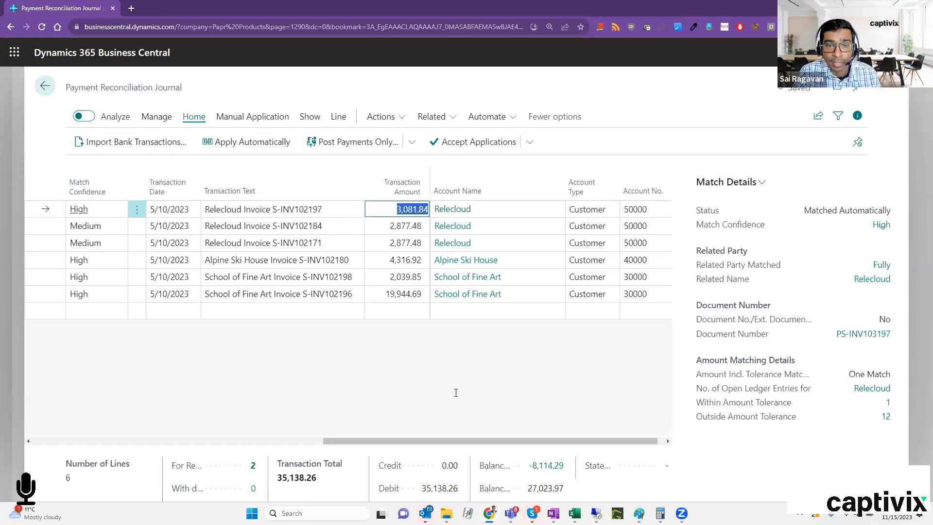
scroll(456, 393, right, 3)
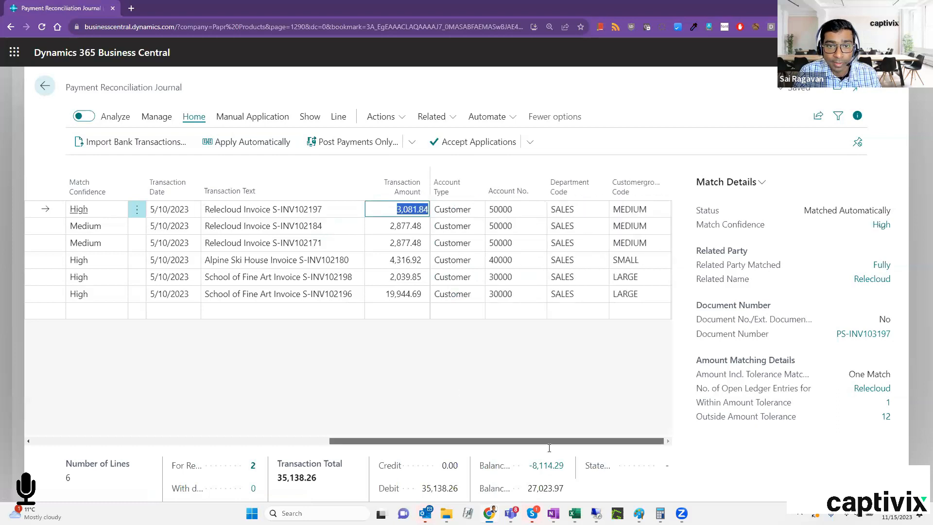
click(500, 210)
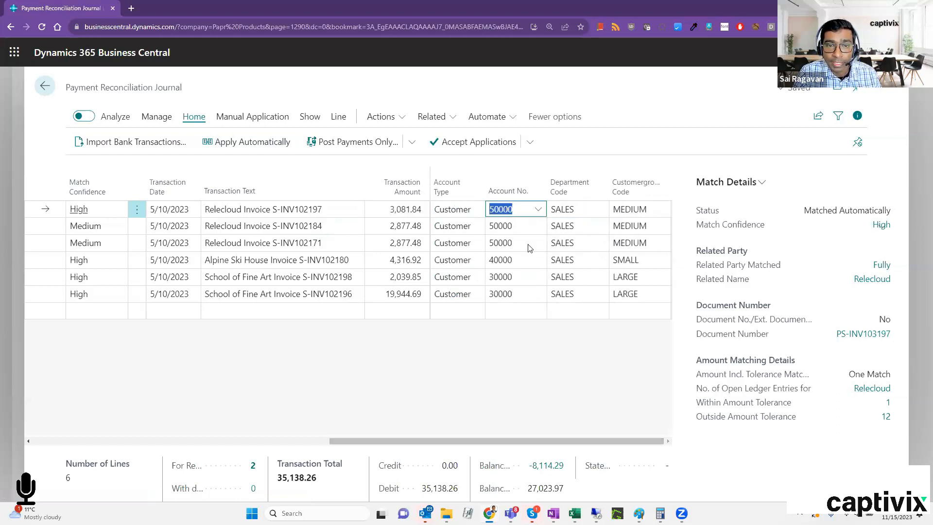
drag(542, 440, 475, 446)
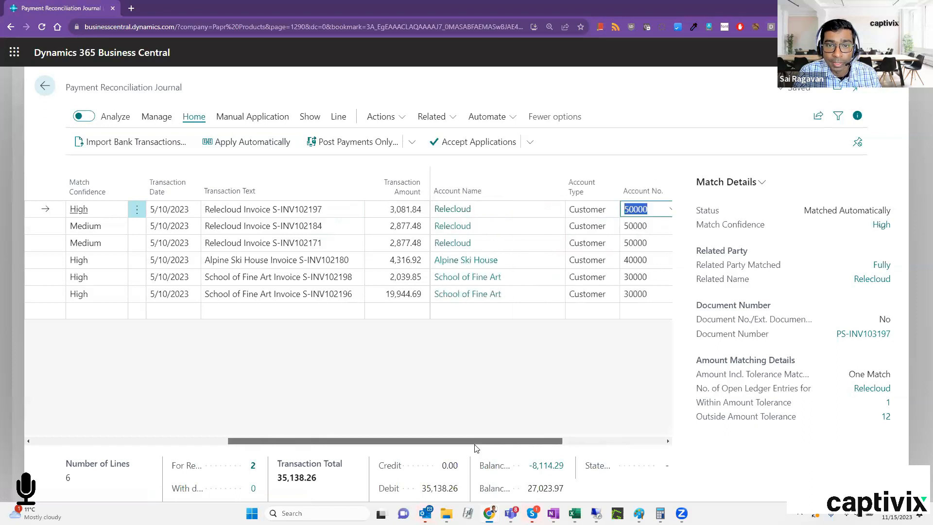
- Open the first Relecloud line's payment application review and examine the rule behind its High match confidence, including party and amount matching criteria
click(102, 213)
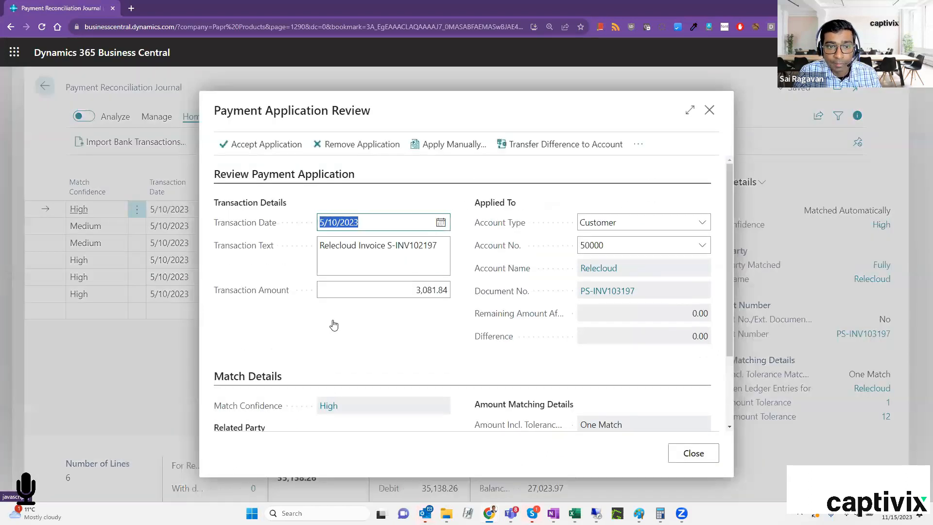
scroll(333, 325, down, 2)
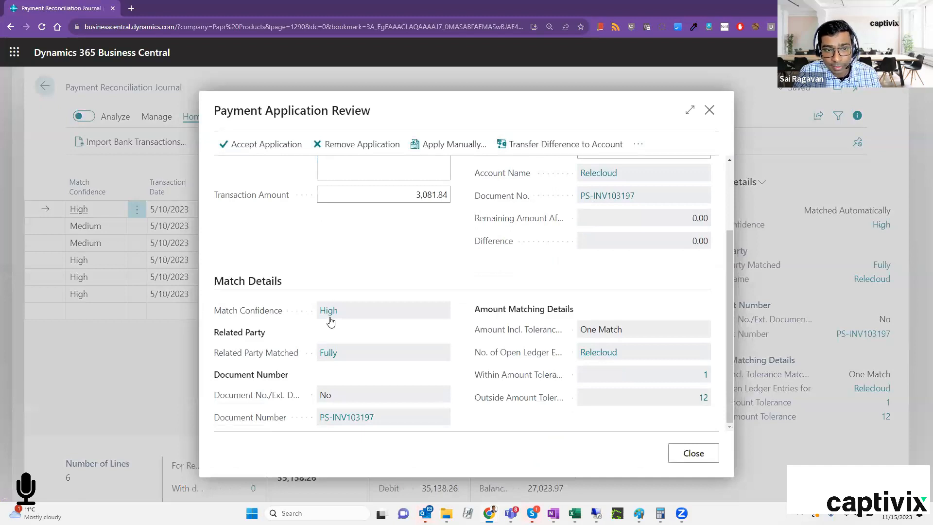
click(326, 314)
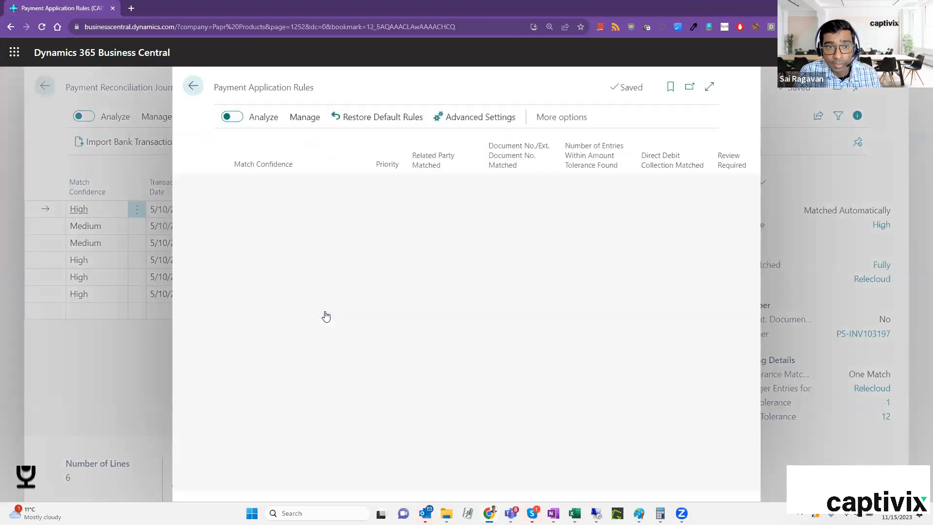
click(450, 193)
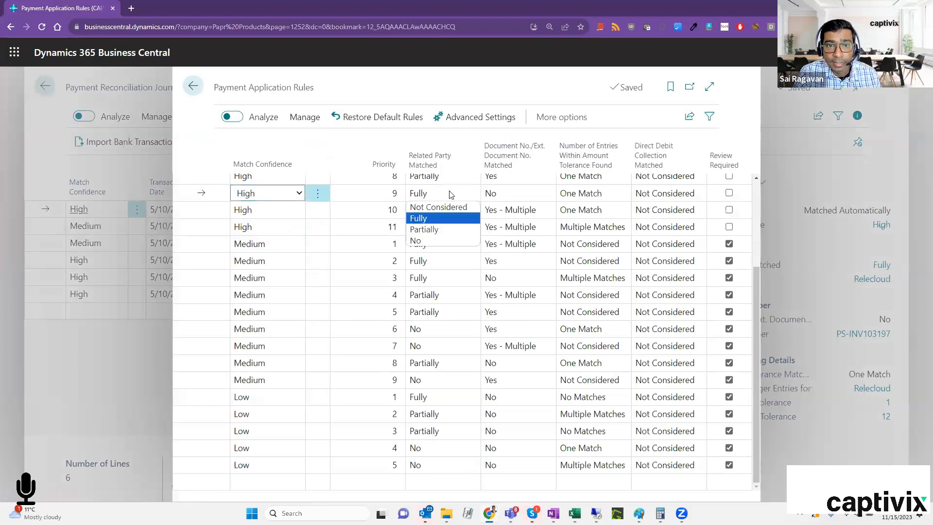
click(450, 193)
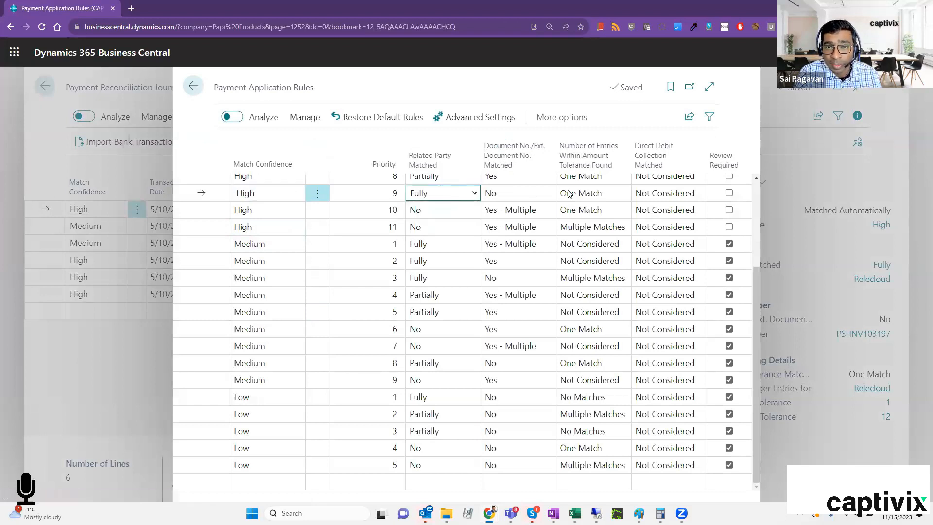
click(611, 193)
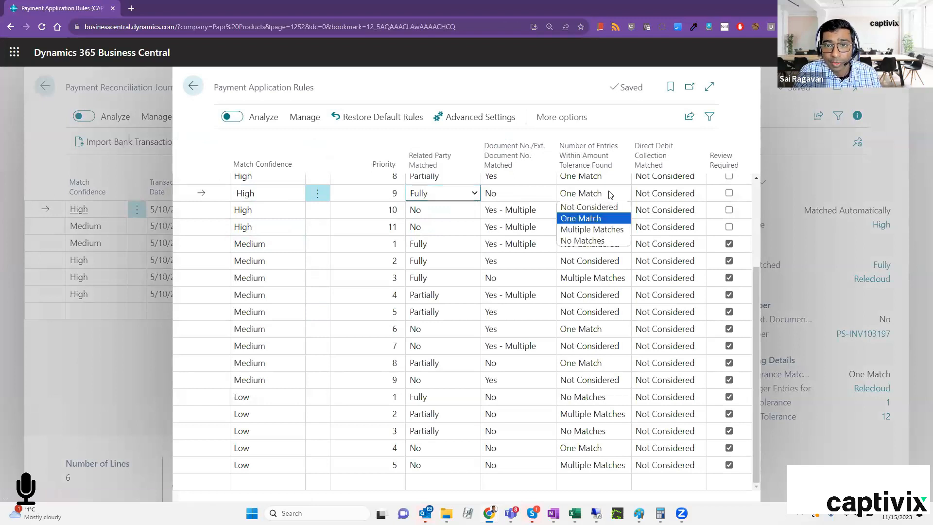
click(611, 193)
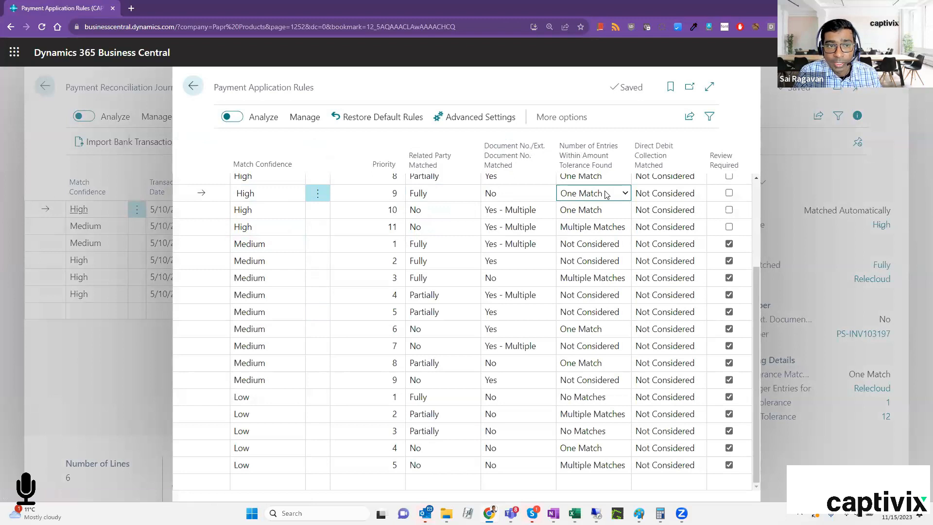
click(193, 87)
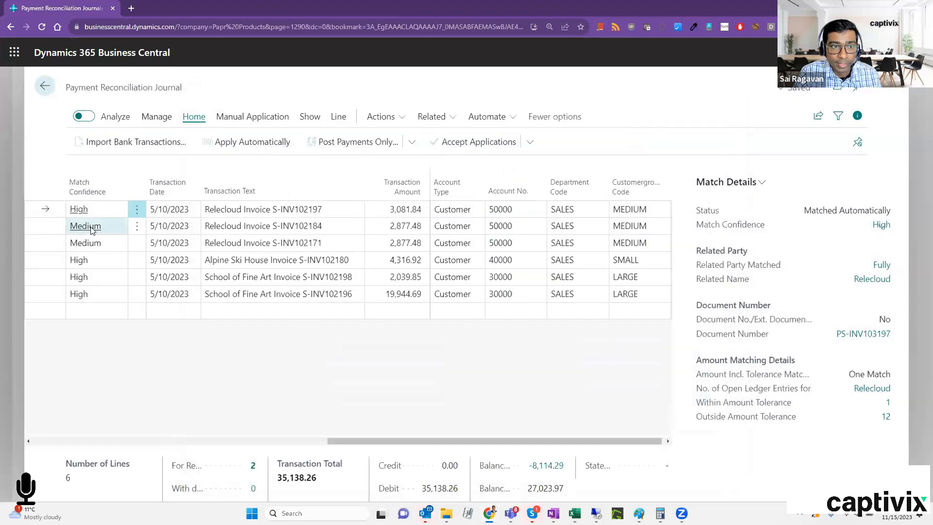
- Review the second Relecloud line's payment application details and open the rule behind its Medium match confidence
click(91, 227)
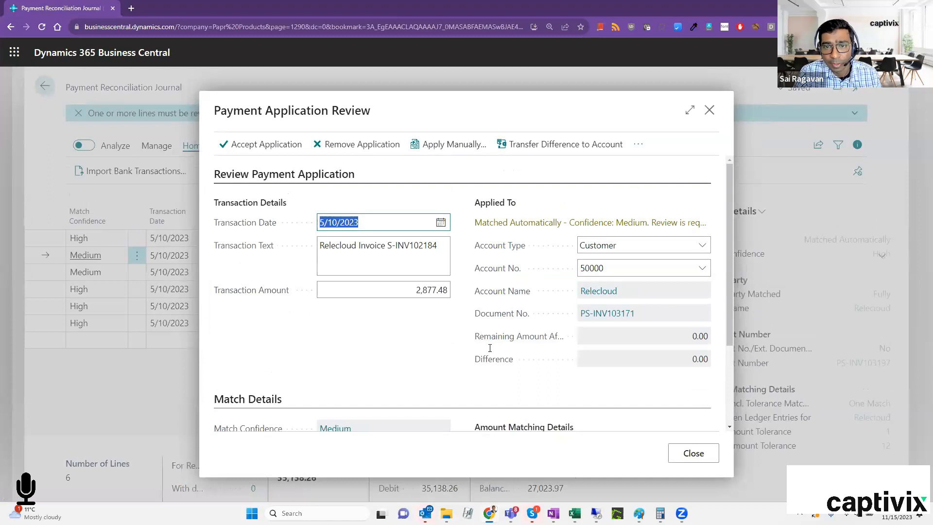
scroll(481, 345, down, 2)
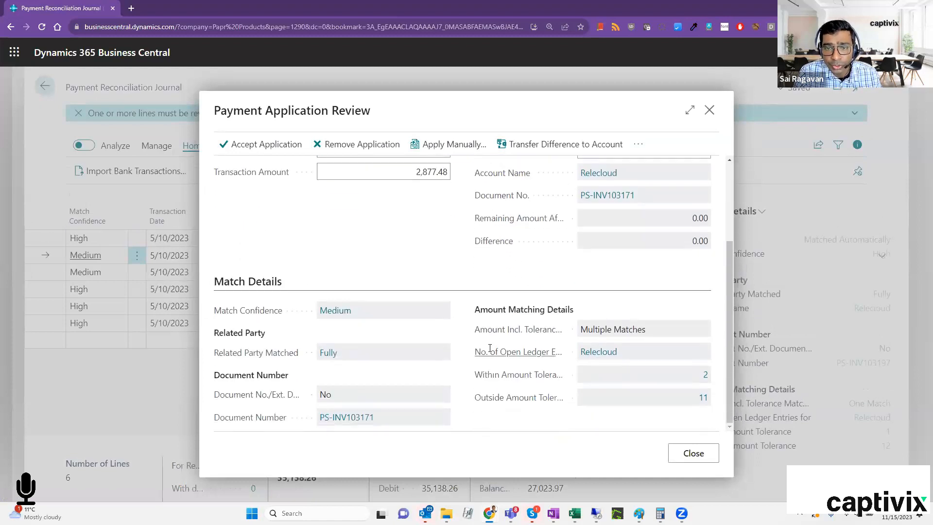
click(330, 313)
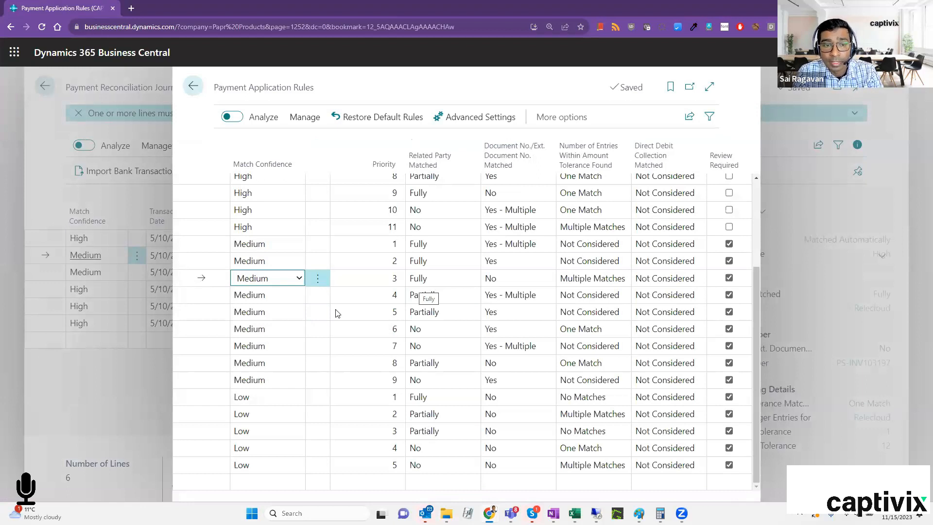
- Close the matching rule and payment application review, and start posting only the payments but decline the confirmation
key(Escape)
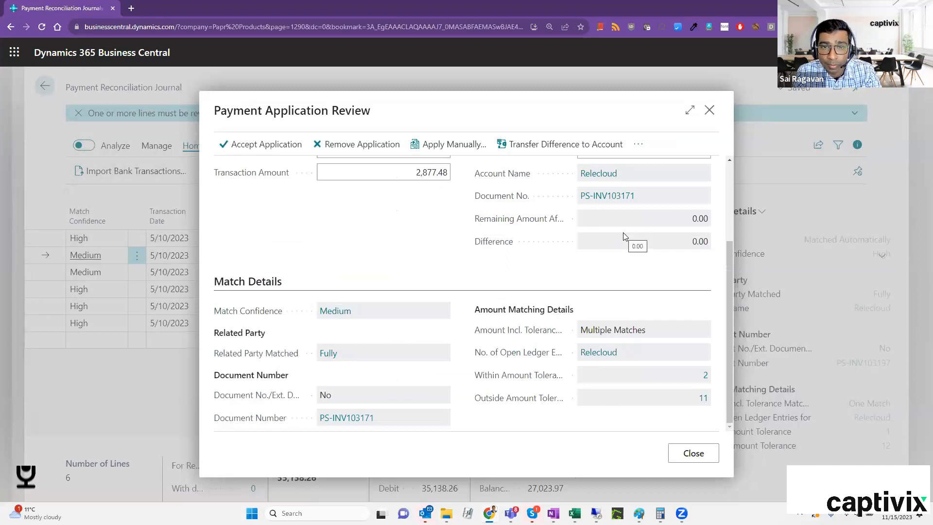
key(Escape)
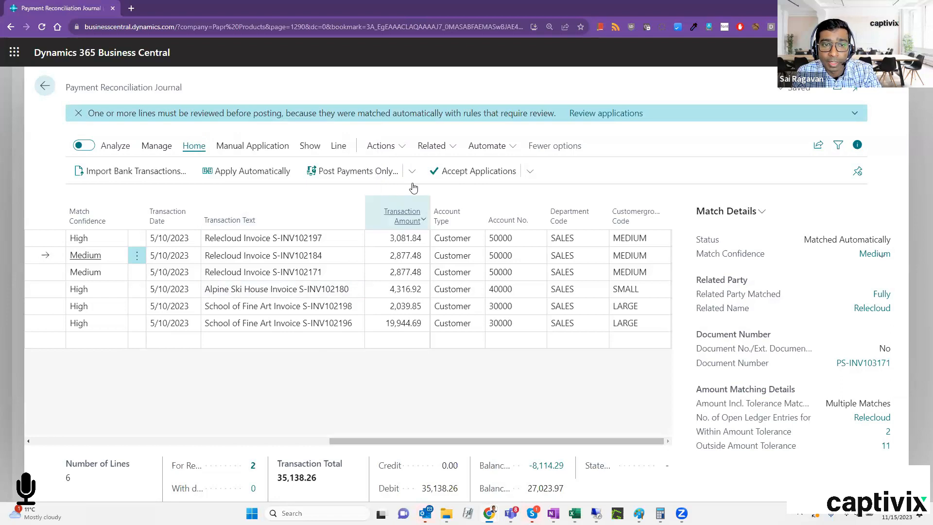
click(355, 178)
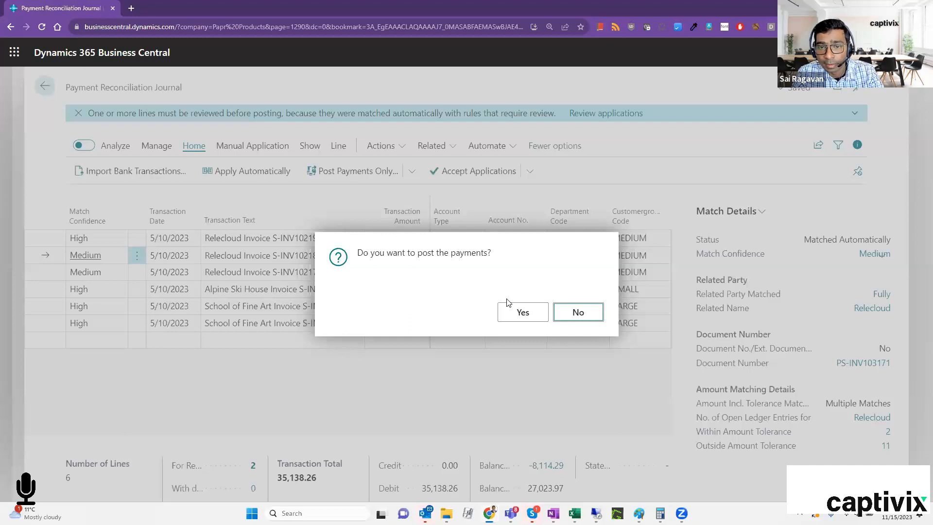
click(567, 309)
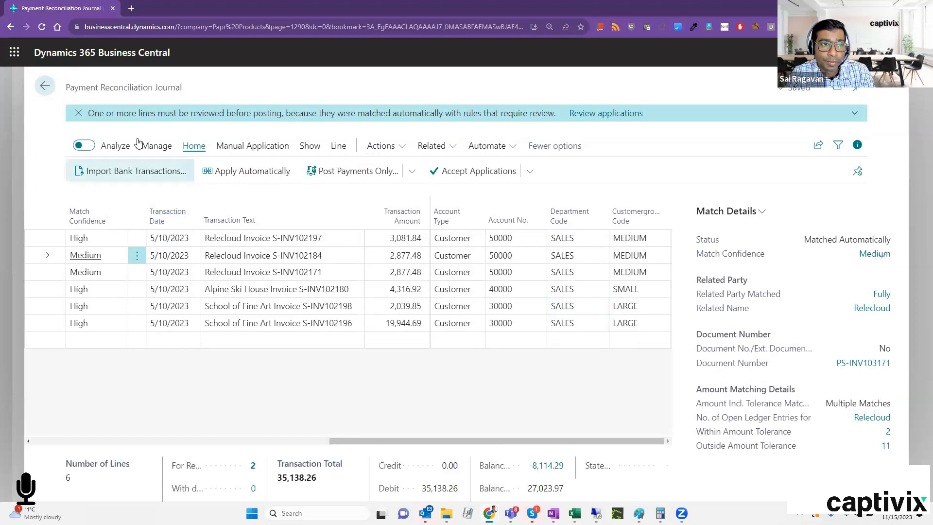
- Leave the payment reconciliation journals and open the general ledger entries behind the Finished Goods net change in the chart of accounts
click(45, 86)
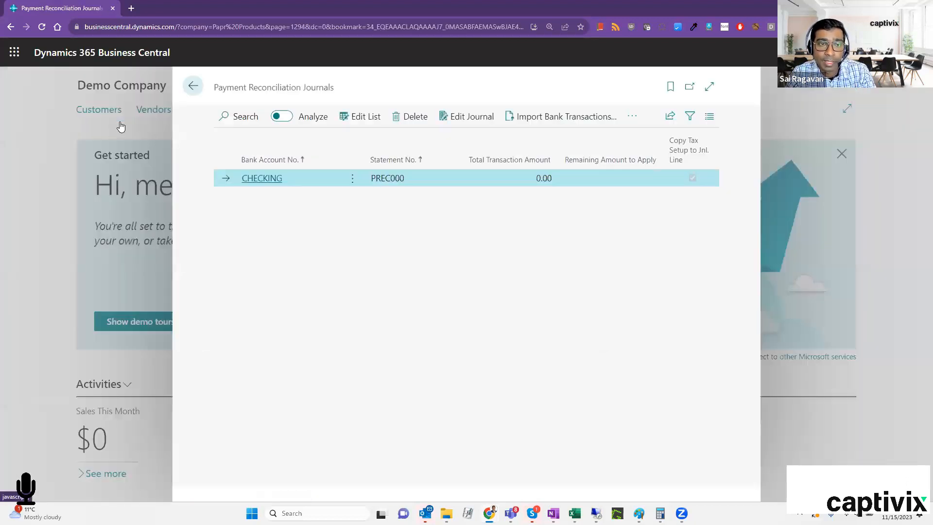
click(189, 92)
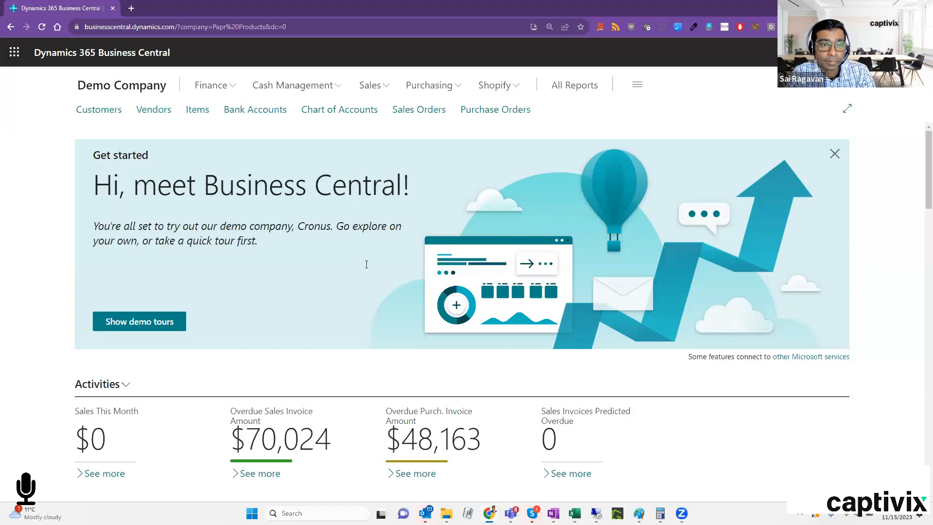
click(335, 112)
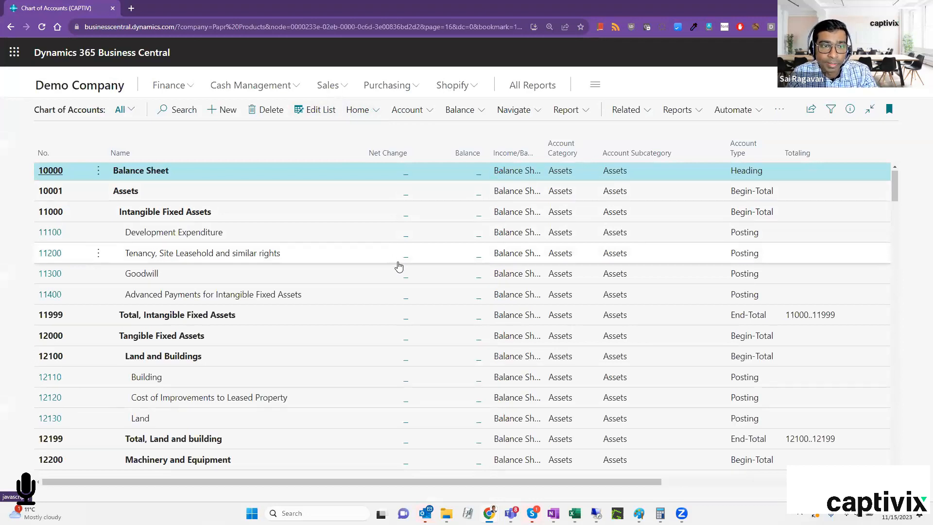
scroll(398, 265, down, 6)
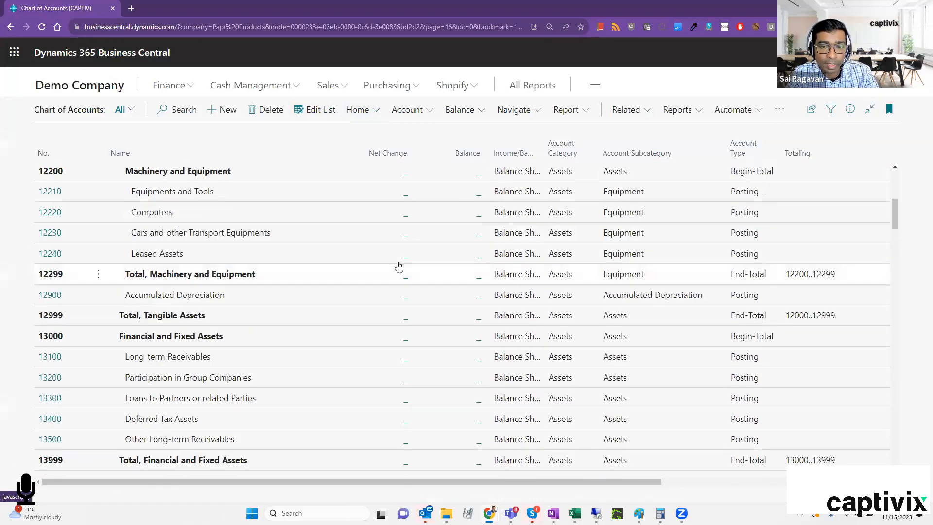
scroll(398, 265, down, 7)
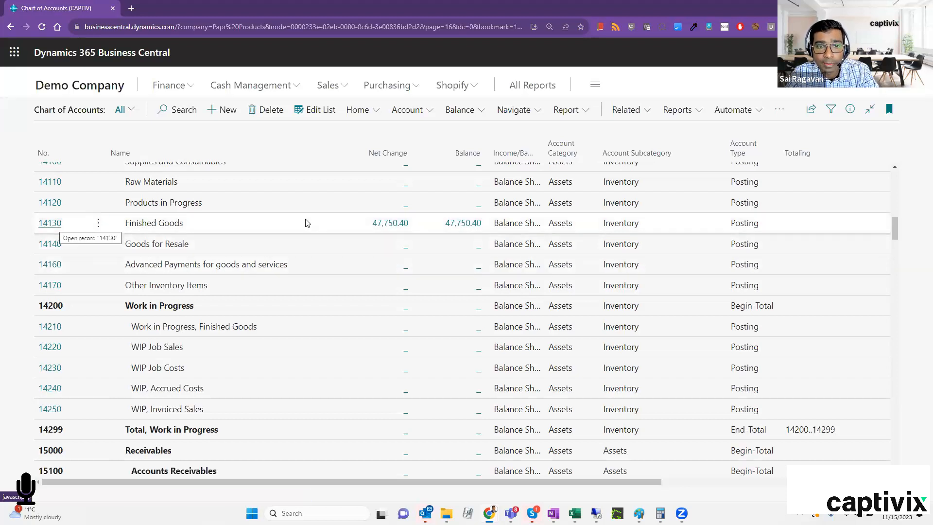
click(392, 225)
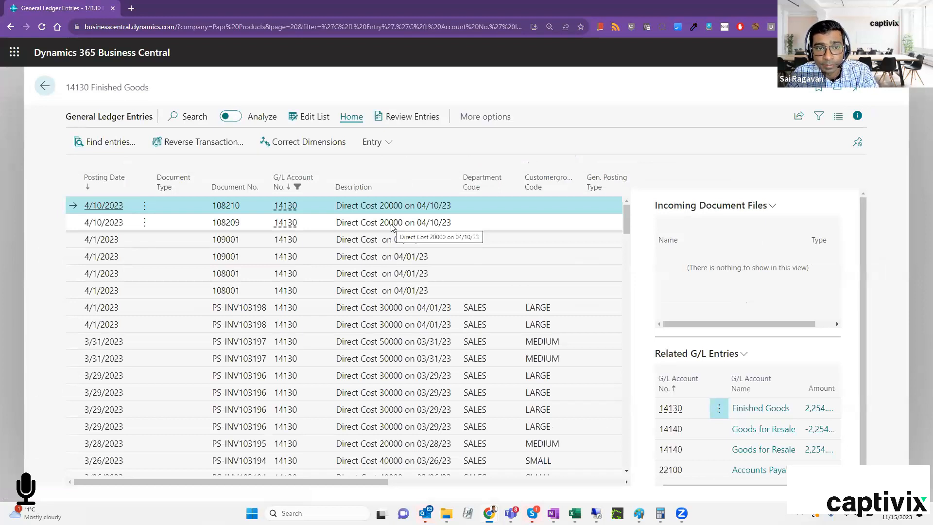
- Find the entries related to the first 4/1/2023 sales invoice posting and look over the related entry types
scroll(392, 228, down, 2)
scroll(392, 231, up, 1)
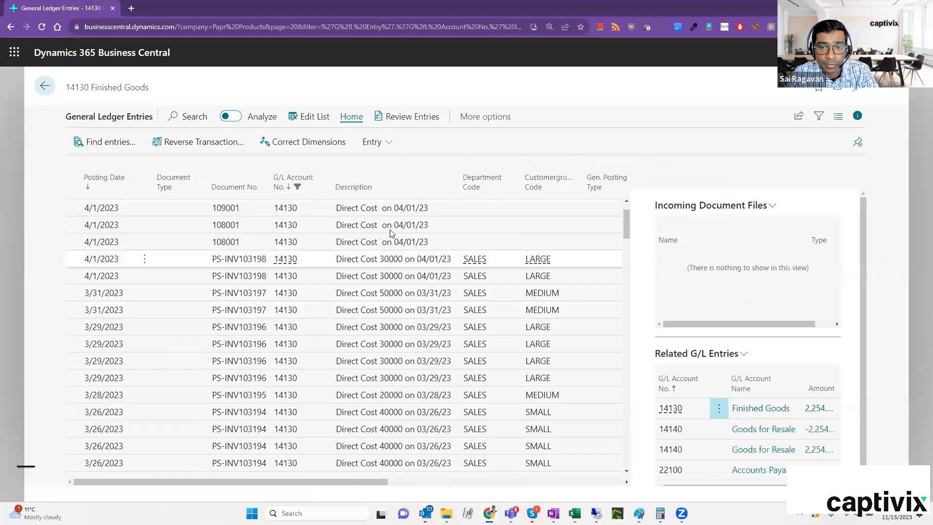
click(279, 267)
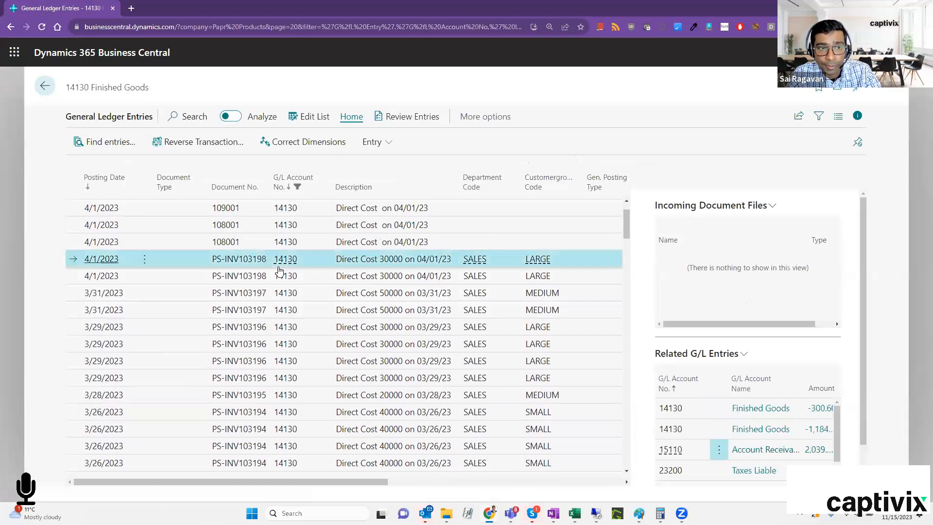
click(84, 140)
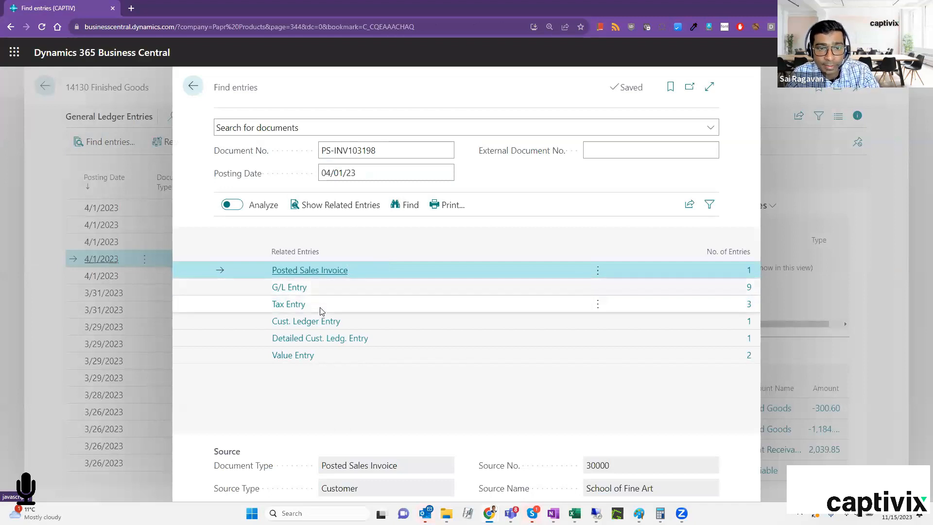
click(362, 322)
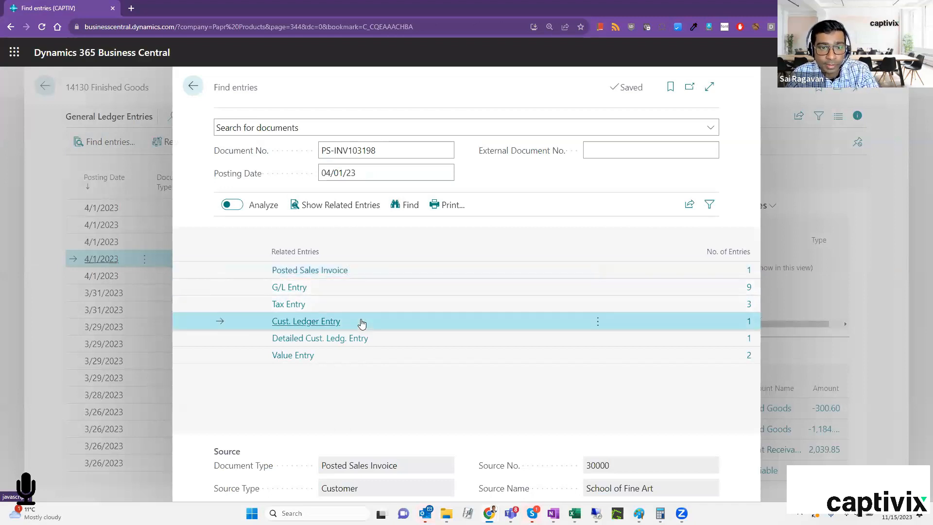
click(519, 278)
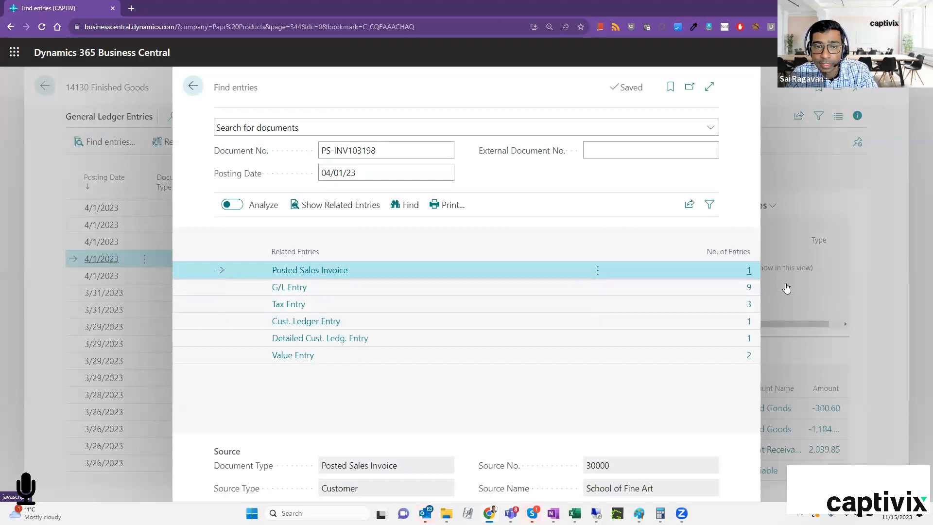
- Open the related posted sales invoice, review its header, lines and totals, and return to the chart of accounts
click(749, 270)
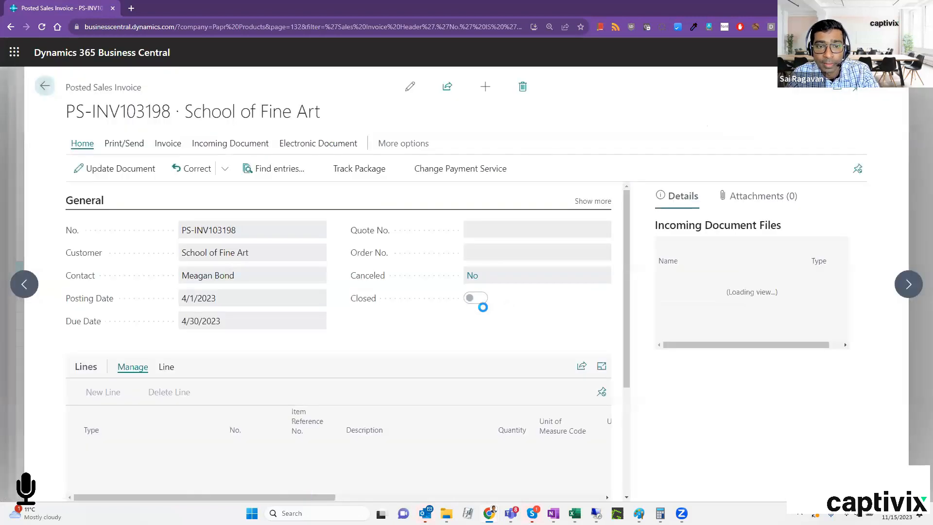
scroll(402, 287, down, 2)
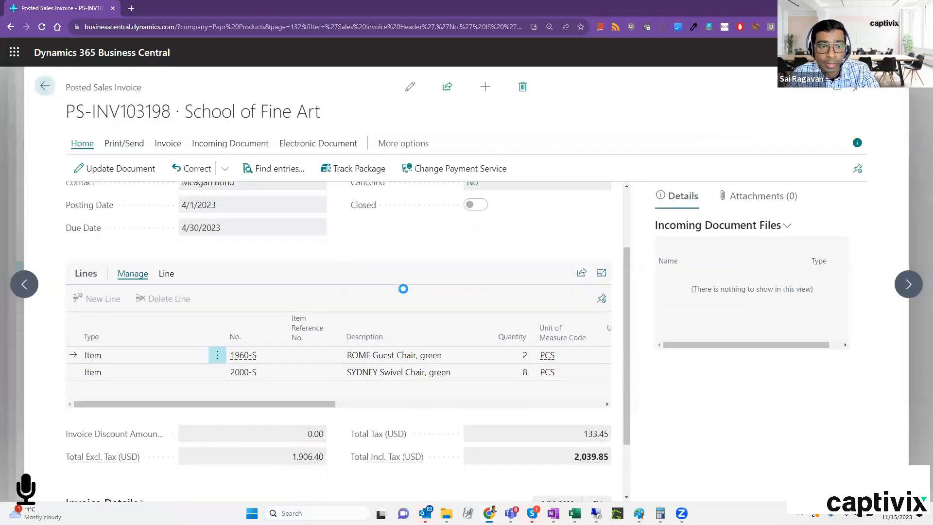
scroll(241, 323, up, 2)
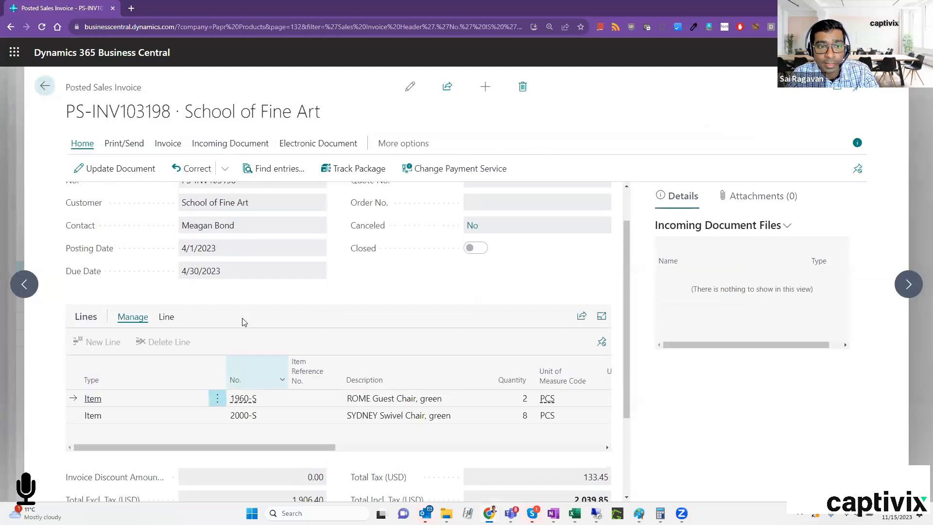
scroll(244, 323, down, 1)
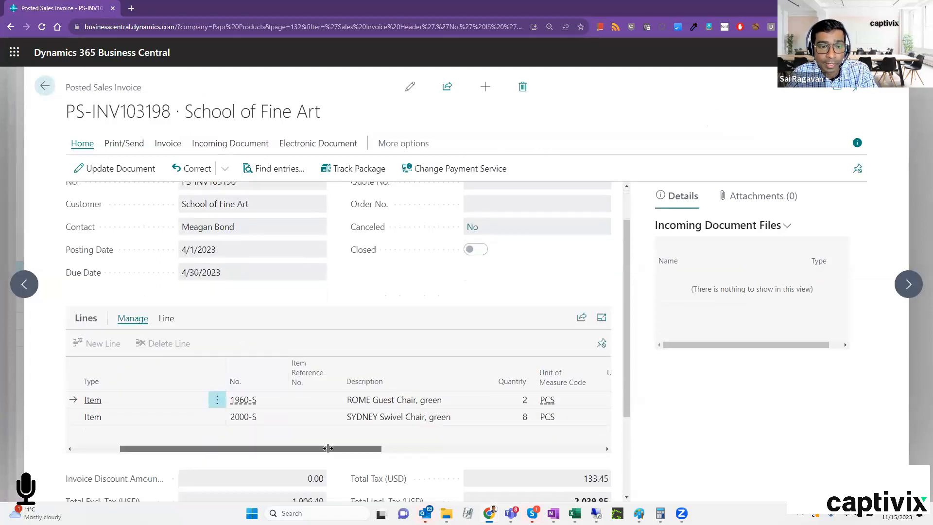
drag(254, 445, 337, 444)
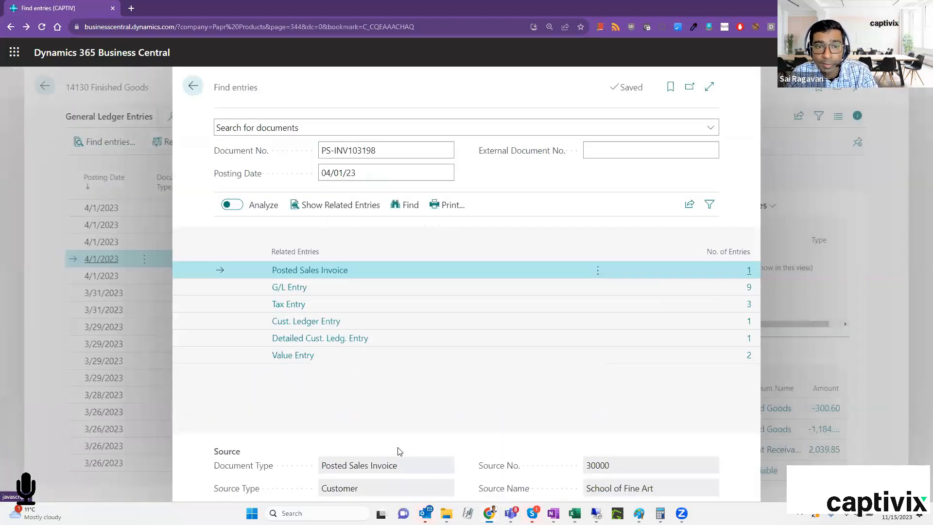
key(Escape)
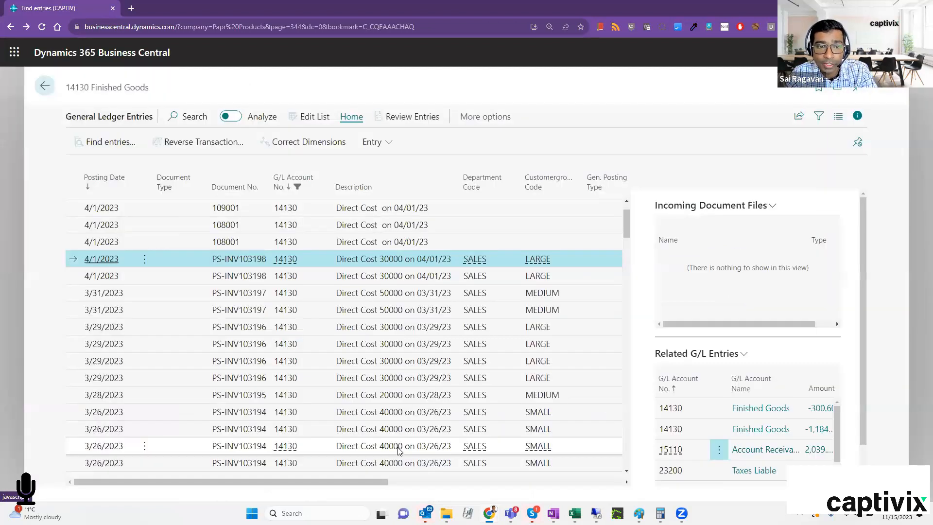
key(Escape)
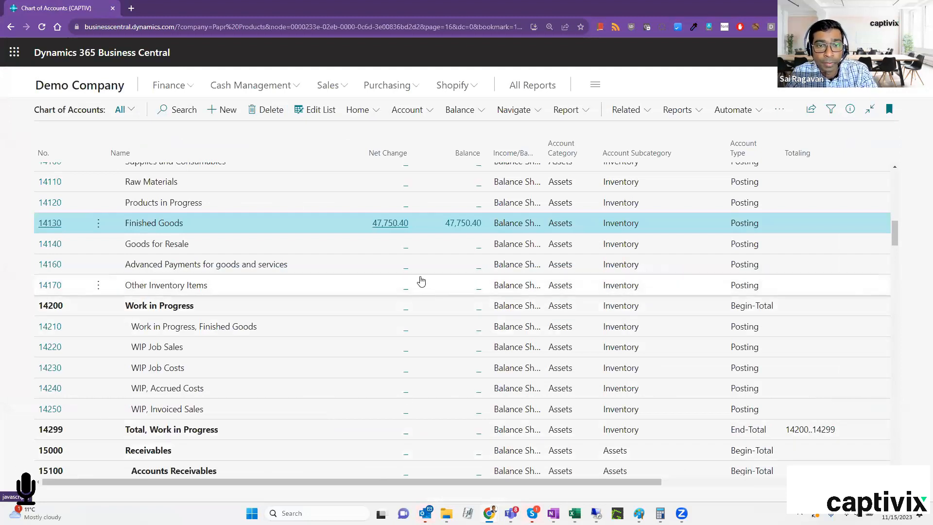
- Open the Account Summary analysis from the chart of accounts and display its column and grouping settings
scroll(425, 291, up, 4)
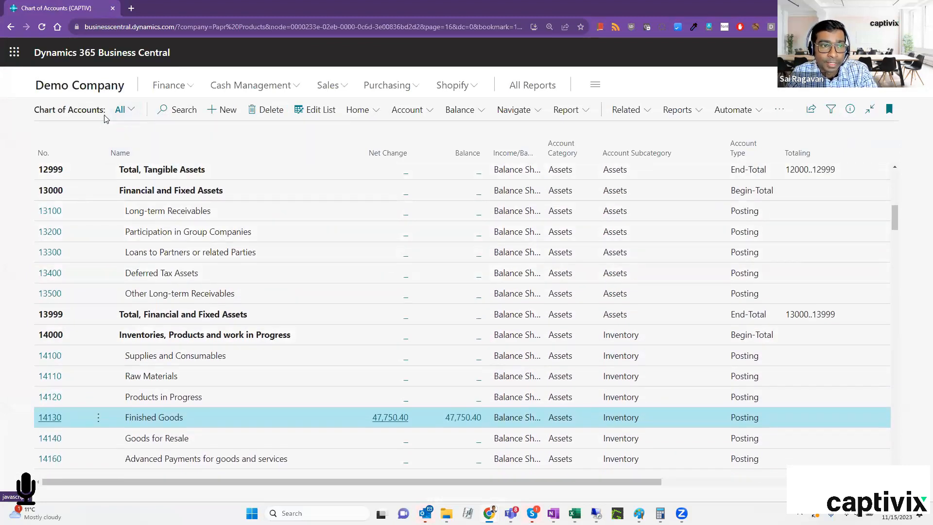
click(122, 110)
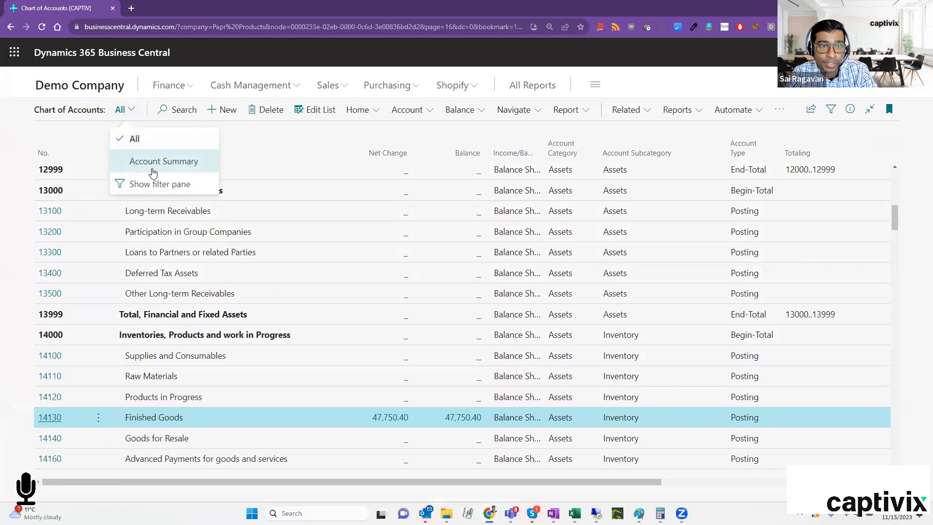
click(151, 167)
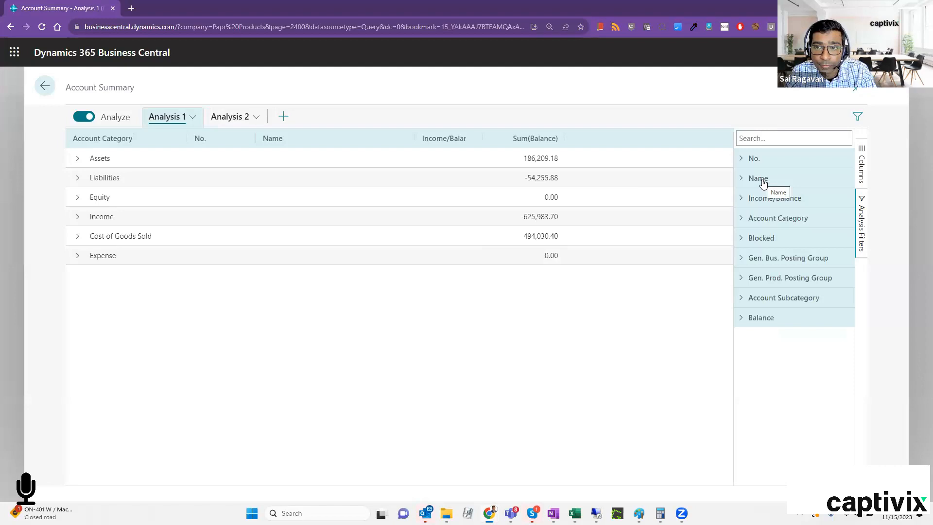
click(852, 164)
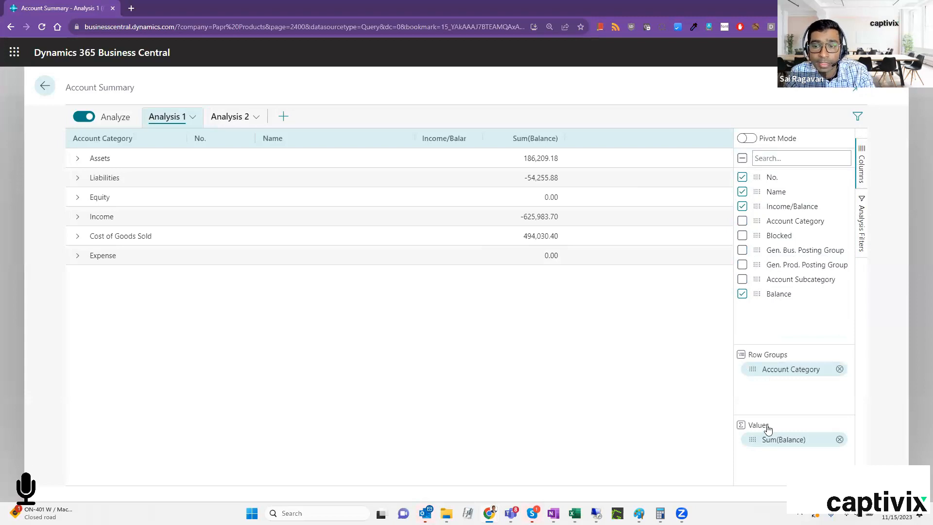
- Group Analysis 1 by Income/Balance with Account Category as the second level, hiding the Income/Balance column and keeping Account Category shown
click(840, 370)
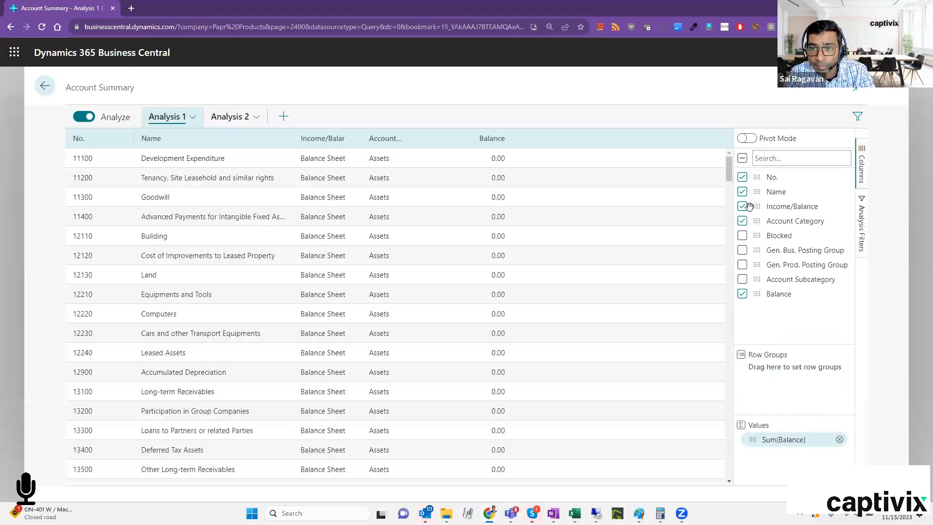
click(743, 206)
drag(758, 207, 766, 387)
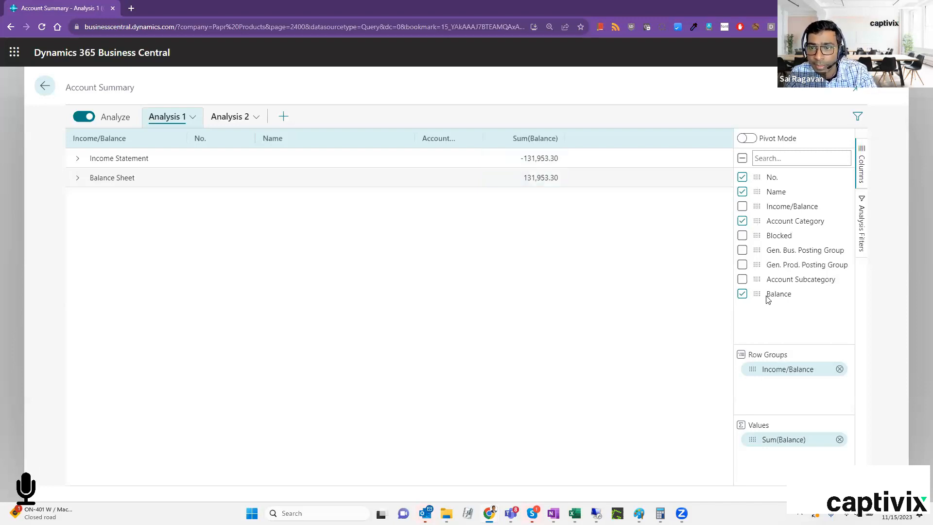
click(746, 224)
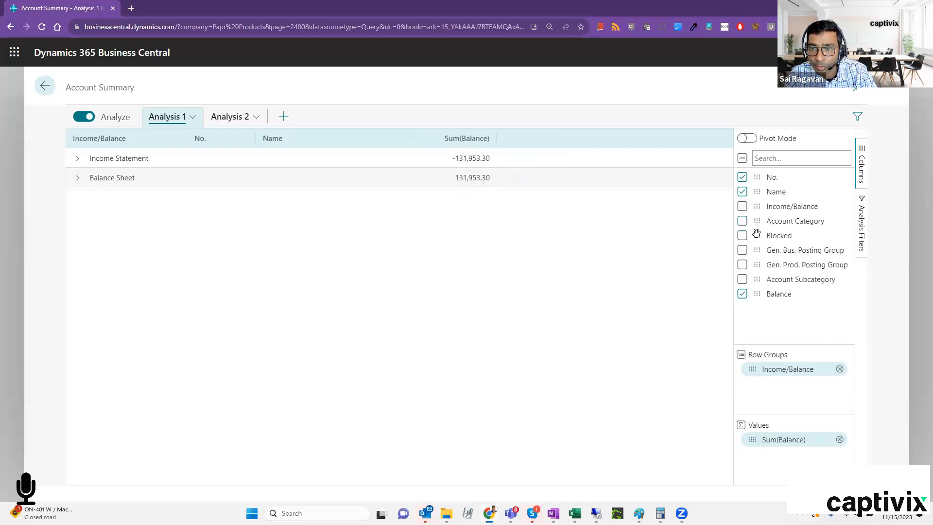
drag(757, 222, 751, 386)
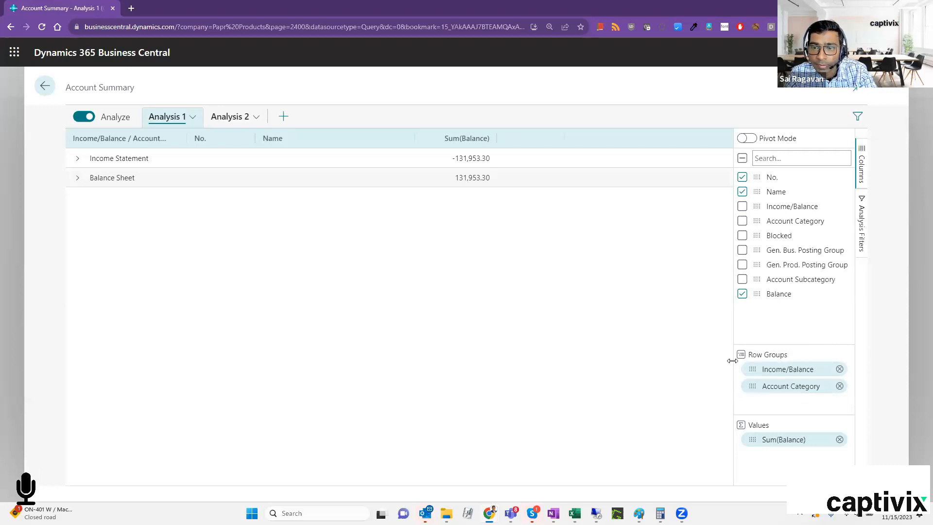
click(742, 220)
- Expand the Income Statement and Balance Sheet groups to view their account categories, and switch to Analysis 2
click(77, 159)
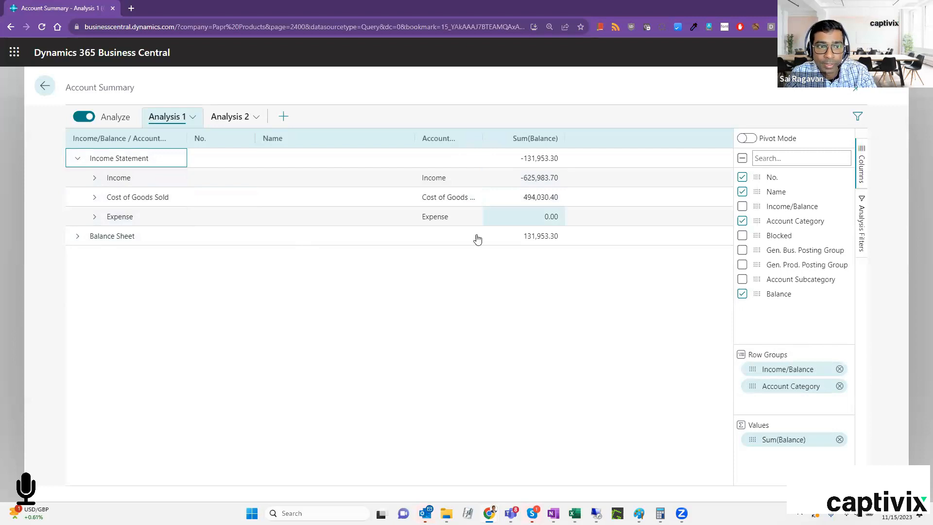
double_click(95, 241)
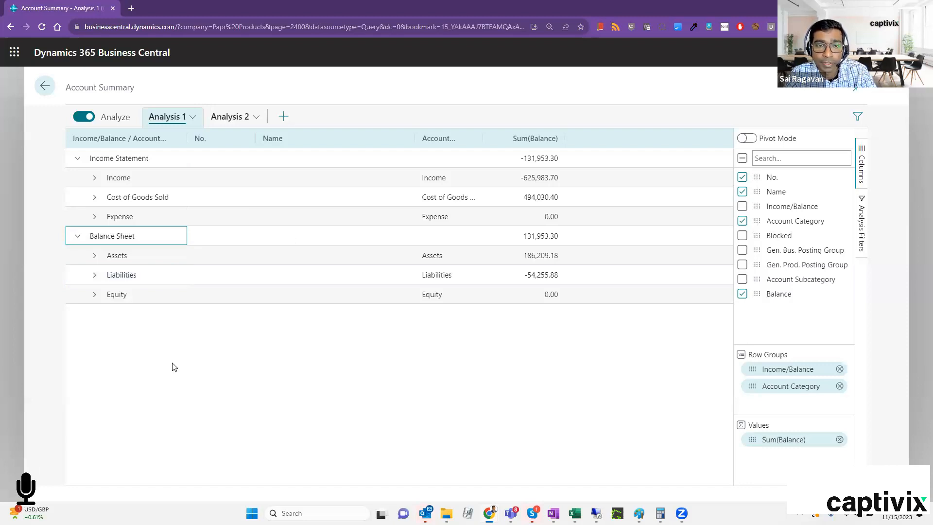
click(240, 127)
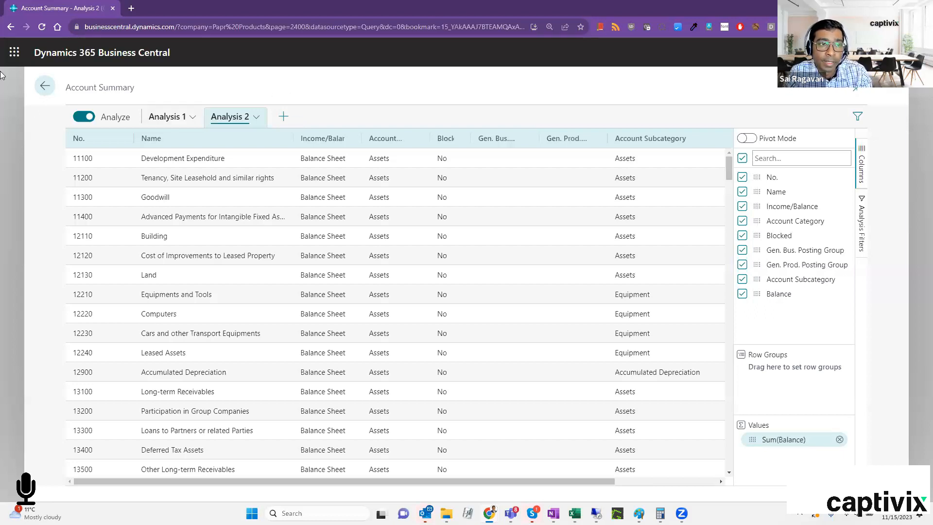
- Return to the chart of accounts, look over the accounts at the start of the list, and go back to the home page
click(45, 88)
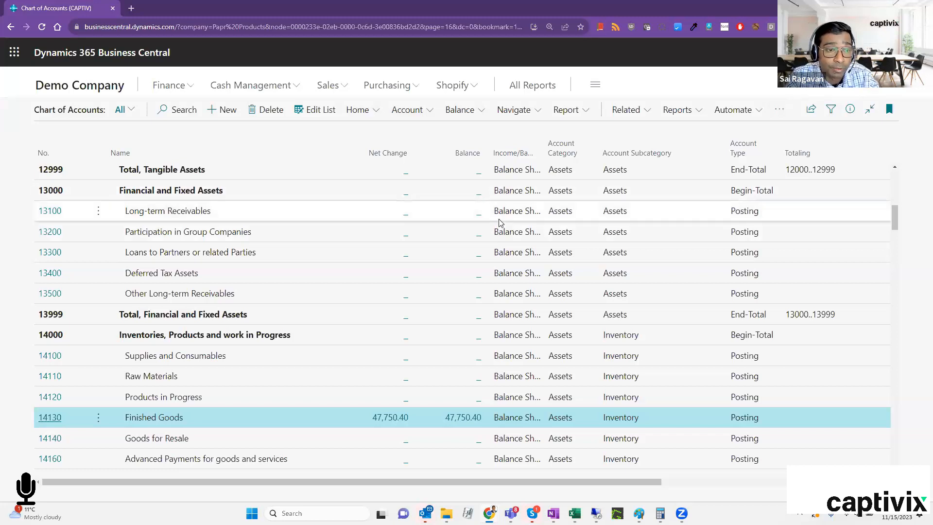
scroll(260, 294, up, 1)
scroll(259, 294, up, 10)
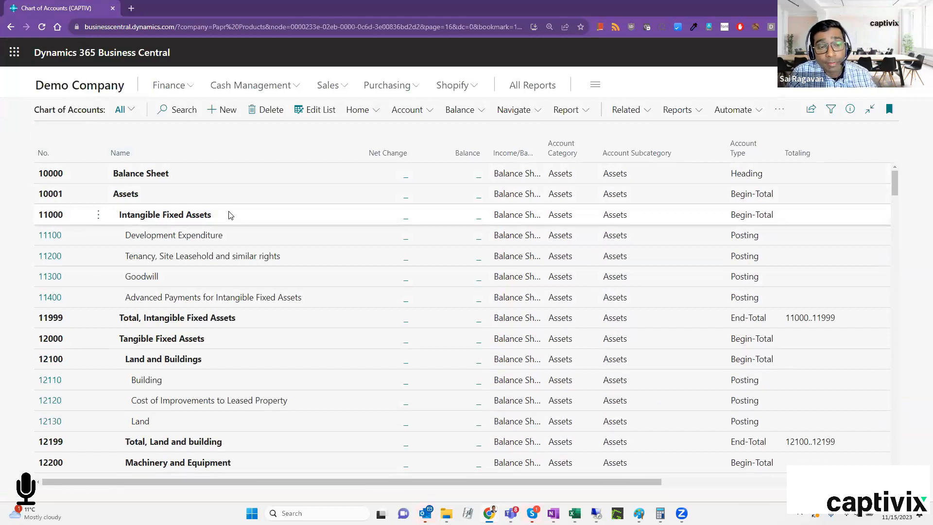
scroll(230, 215, down, 2)
scroll(229, 216, up, 2)
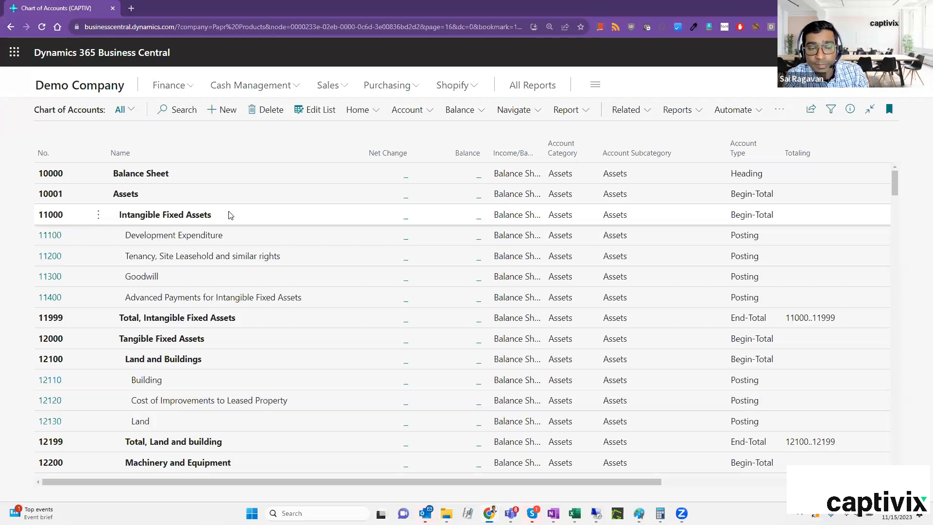
click(103, 87)
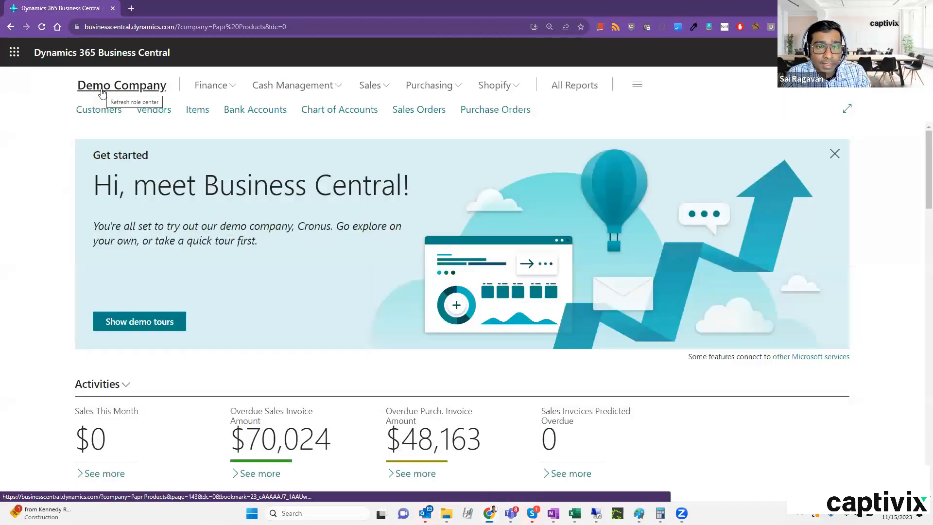